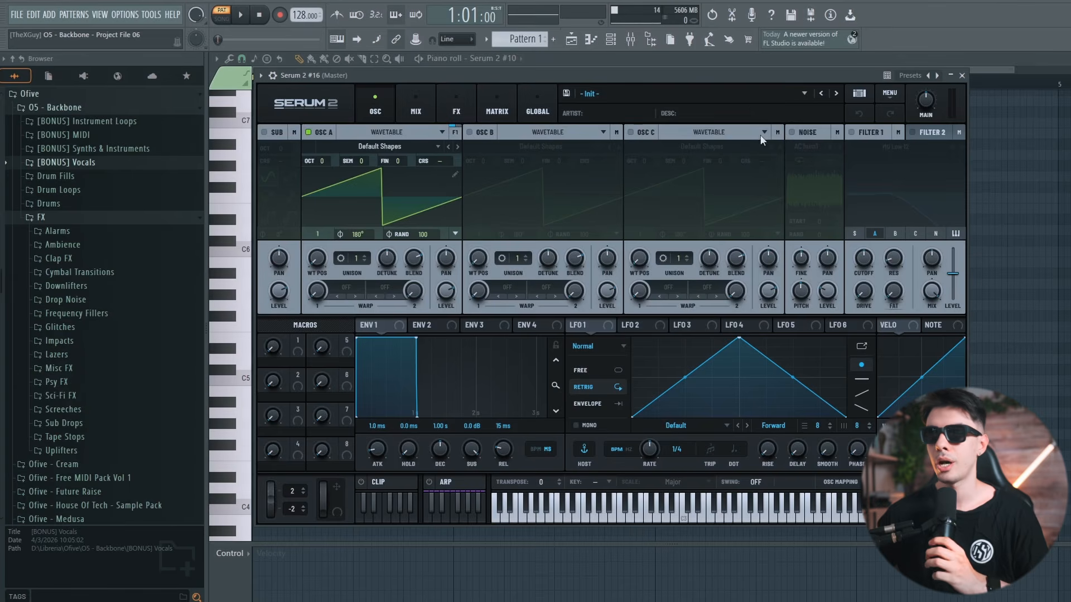
Open the Serum 2 preset browser and audition lead presets from the O5 - Backbone - Serum 2 Presets folder
click(857, 95)
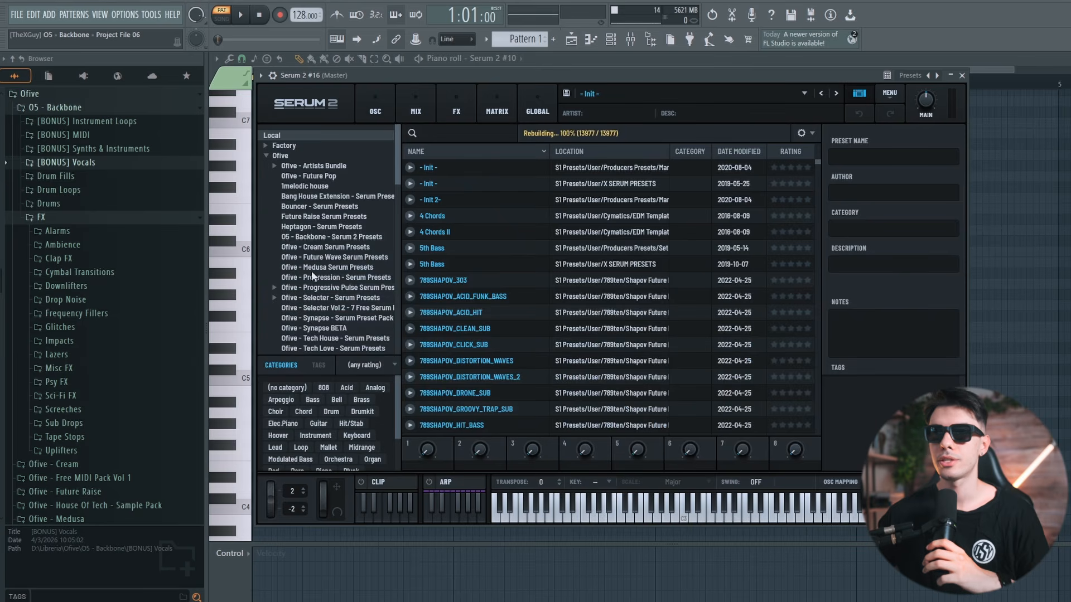
click(301, 237)
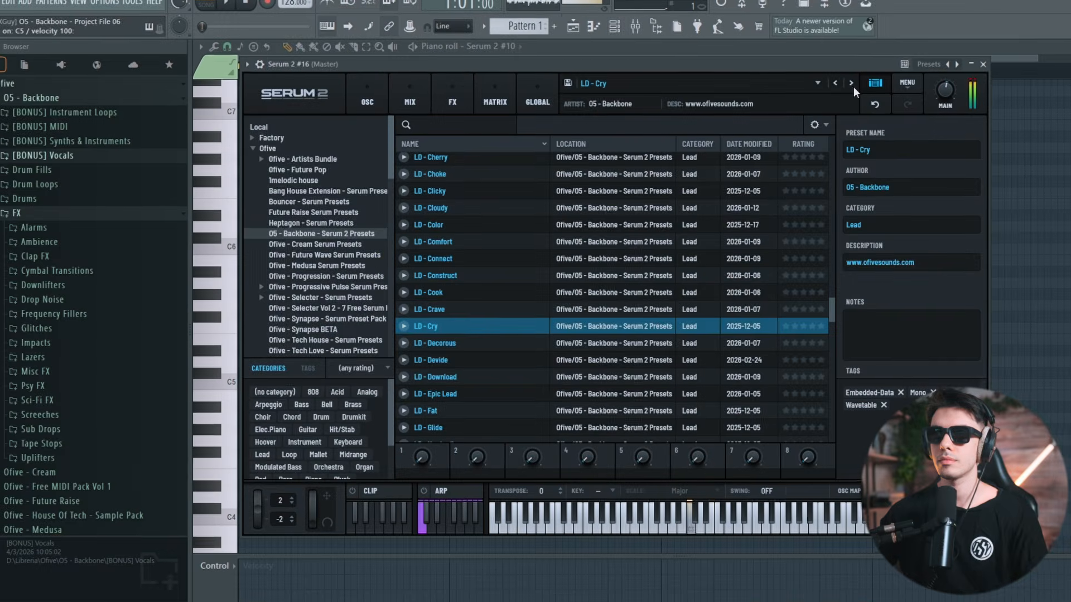
click(850, 85)
click(850, 85)
click(850, 85)
click(850, 85)
click(832, 87)
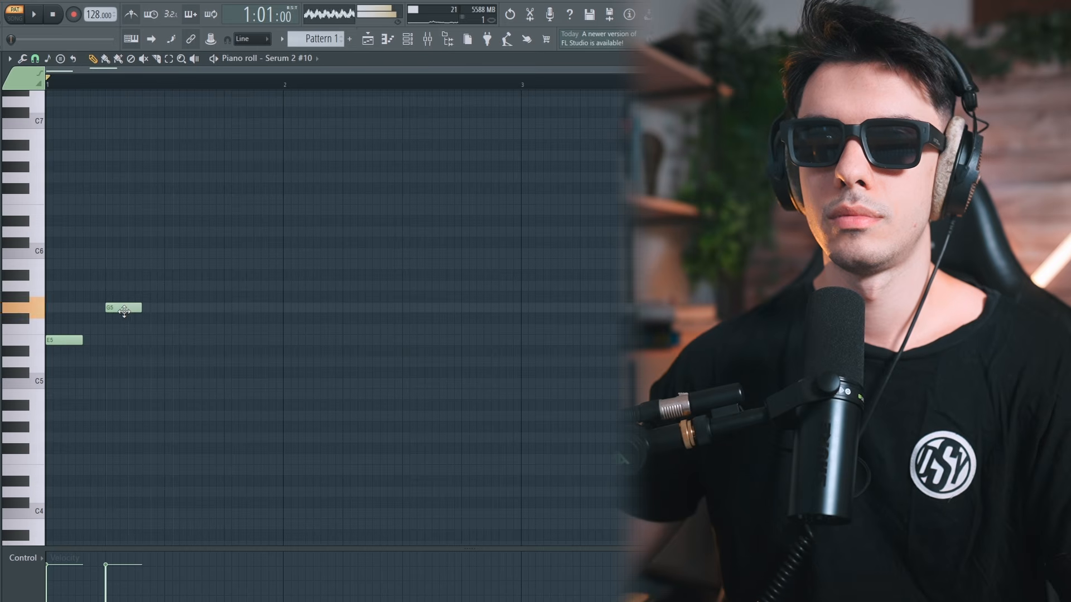
Raise the second note to B5, then add two G5 notes and an A5 note to continue the melody
drag(124, 312, 123, 265)
key(space)
click(178, 307)
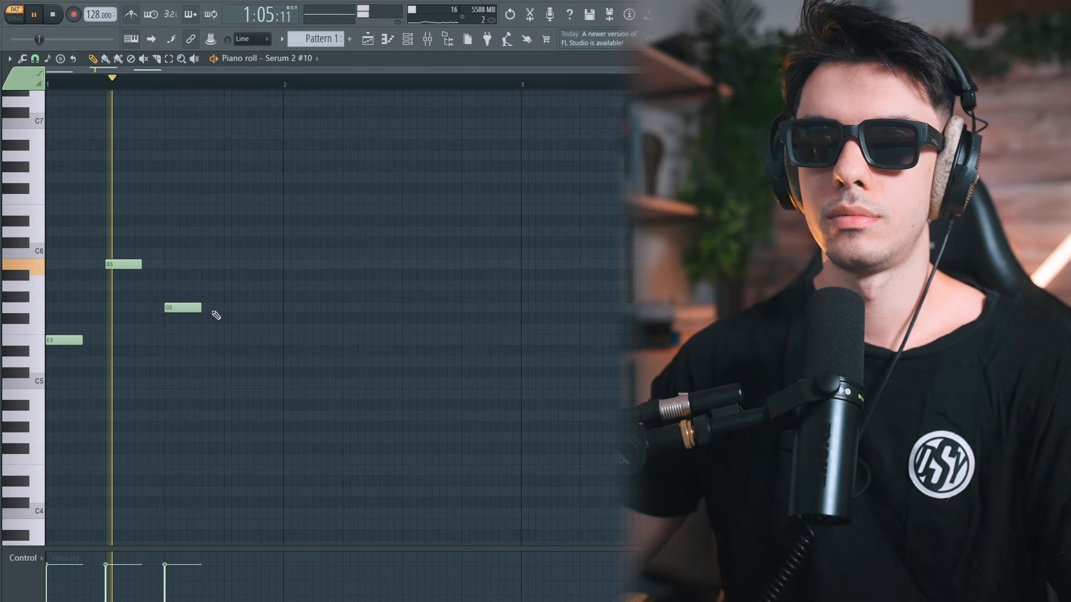
click(234, 307)
click(276, 286)
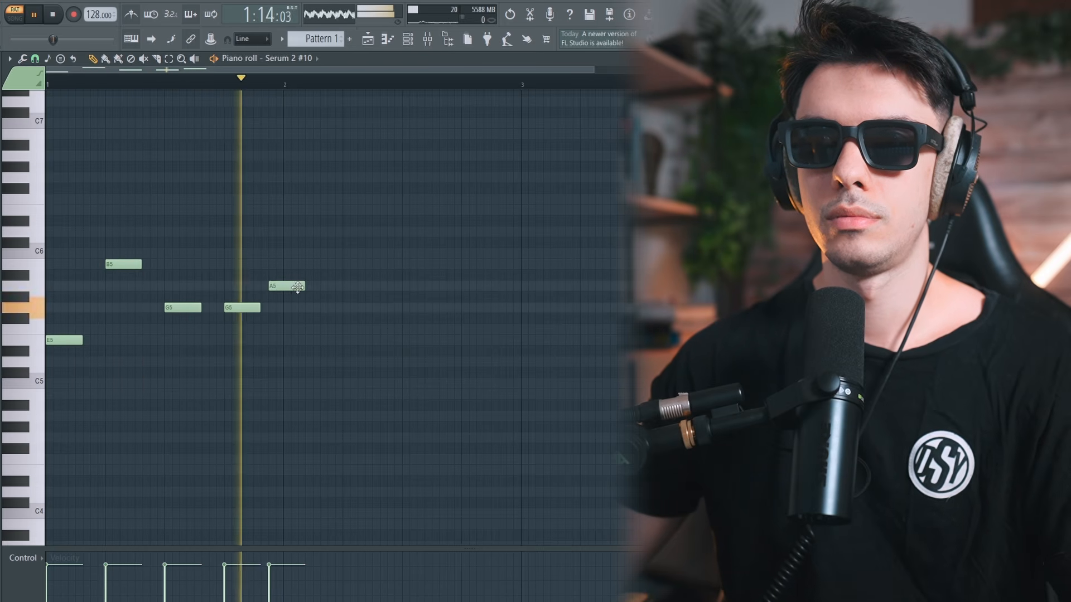
Lengthen the A5 note, shorten the four notes before it equally, and play the melody
key(space)
drag(304, 286, 334, 287)
drag(77, 249, 260, 389)
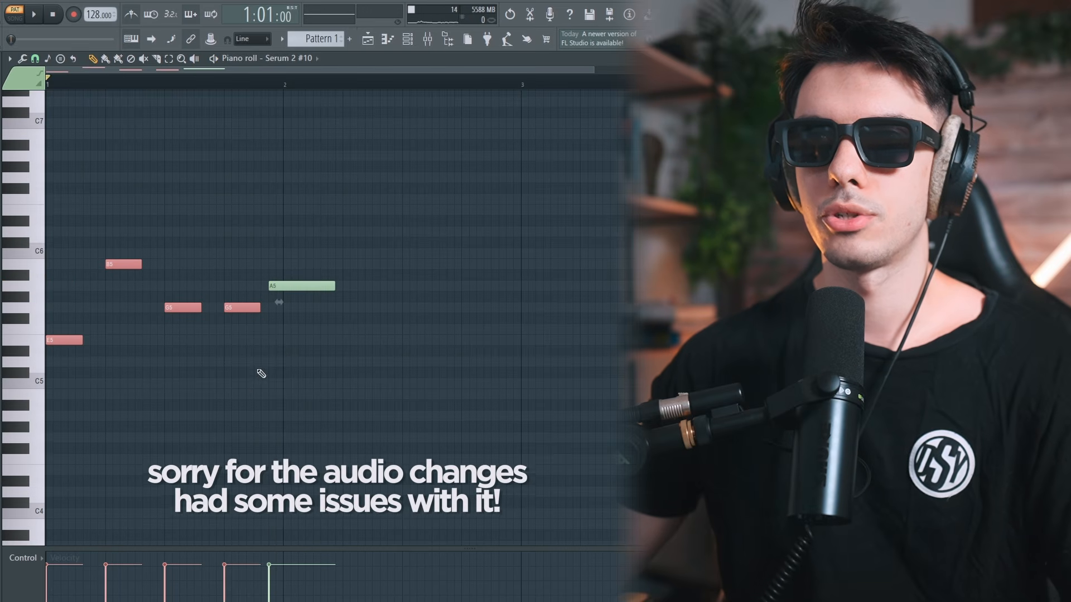
drag(258, 308, 249, 308)
key(space)
Add a note between the two short G5 notes, setting all three to F#5 and the long last note to G5
click(196, 325)
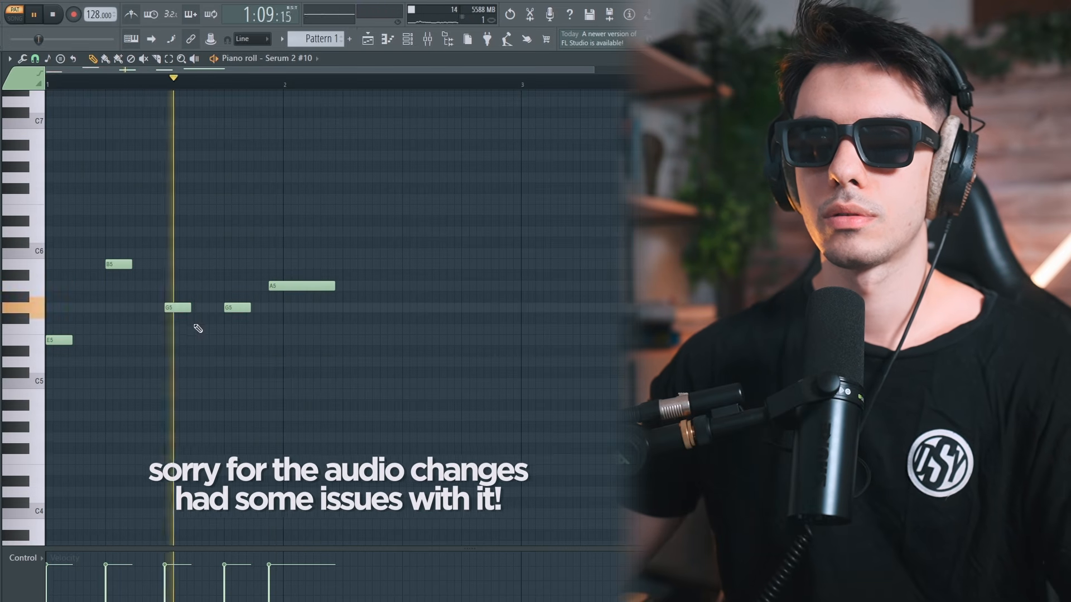
key(space)
click(204, 310)
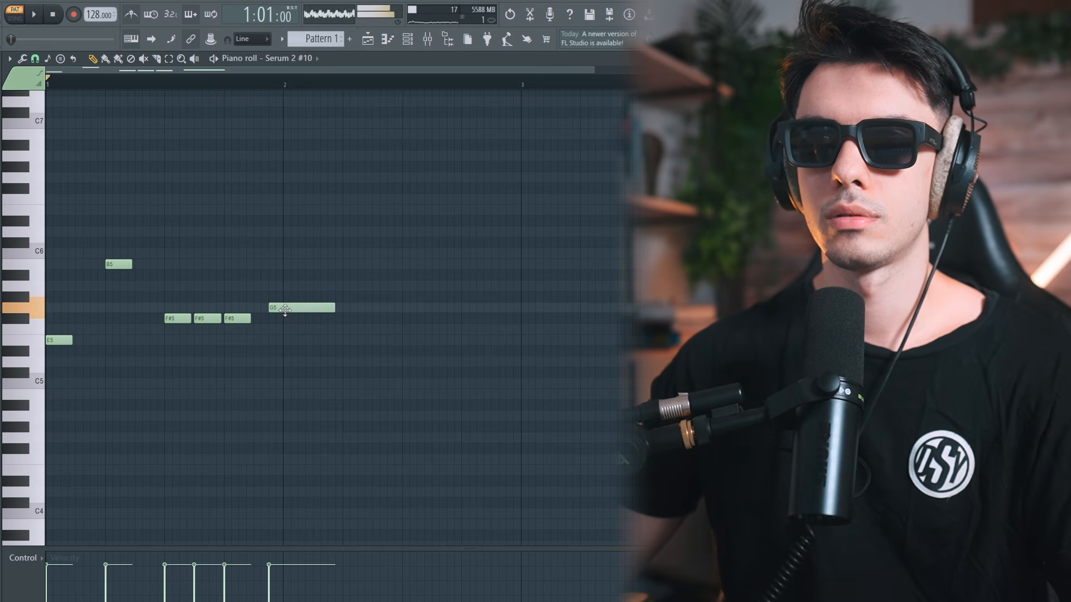
key(space)
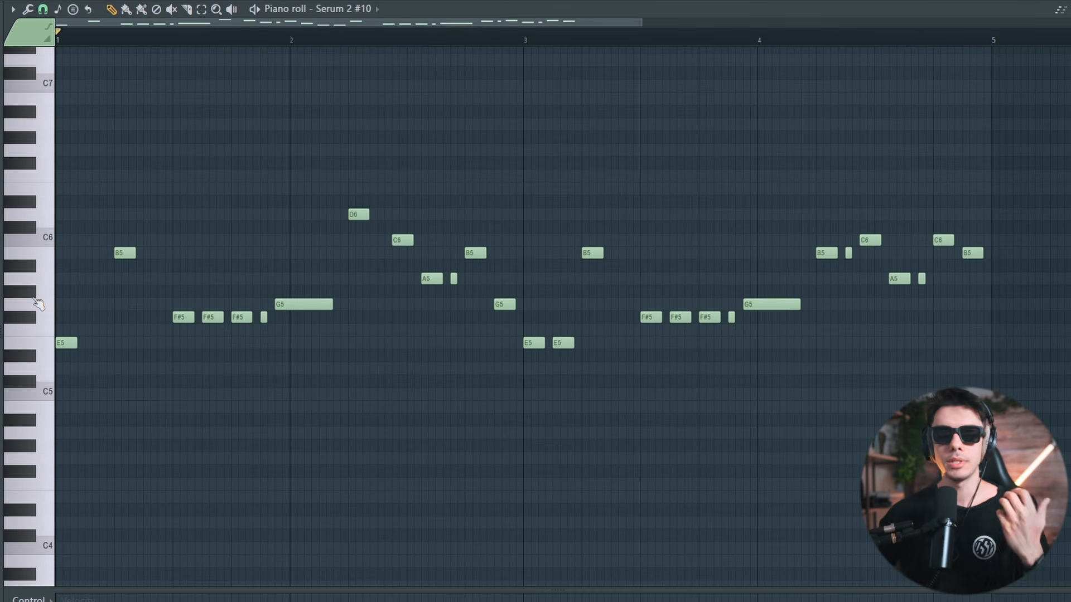
Compare by playback the melody's simplified version with longer opening notes and its original short-note rhythm
scroll(93, 310, up, 2)
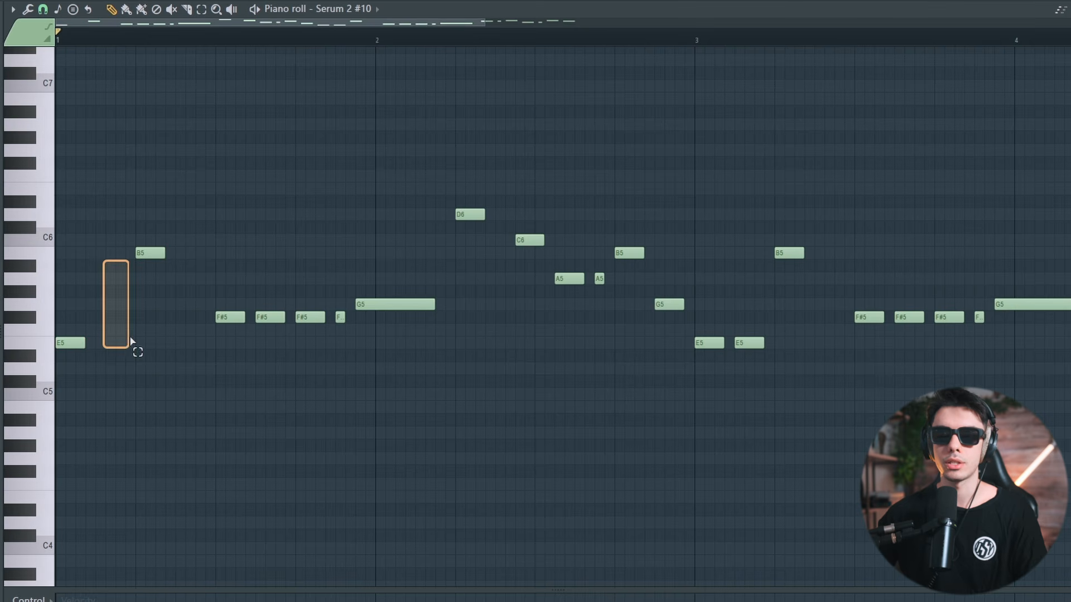
scroll(158, 332, down, 2)
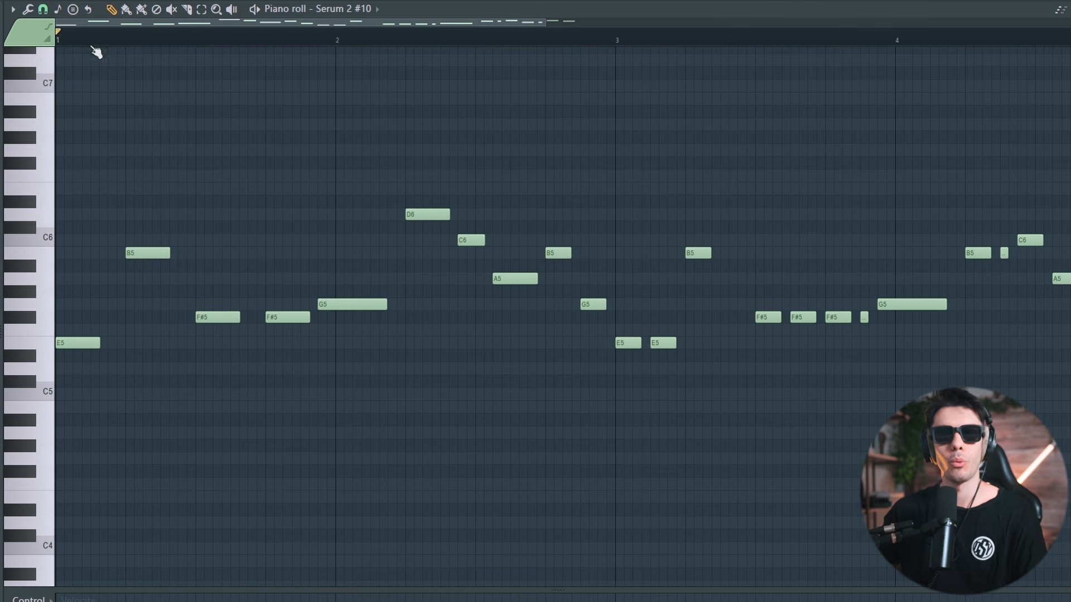
key(space)
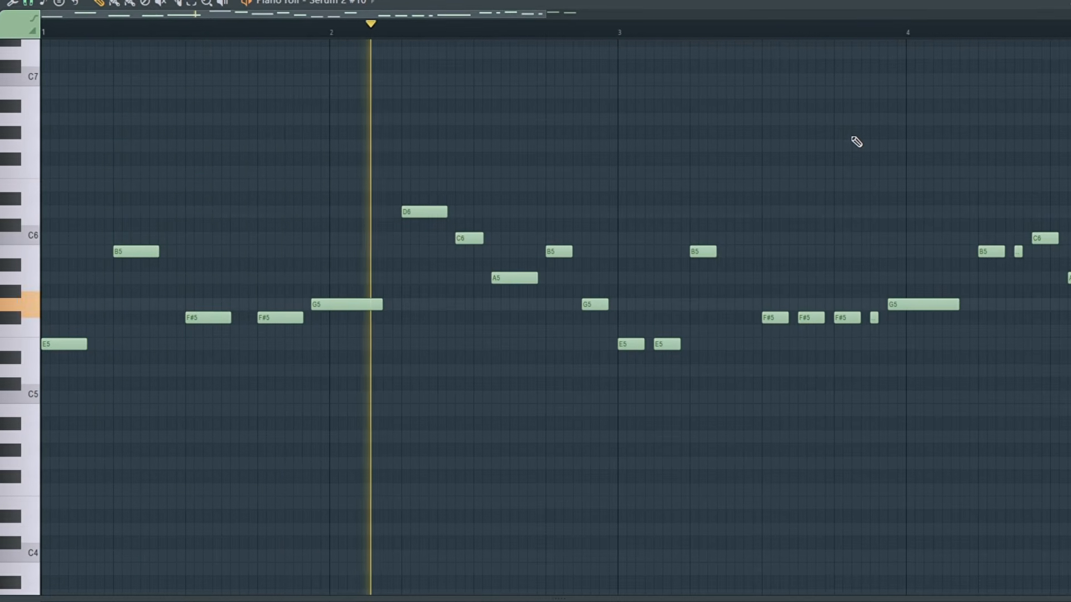
key(space)
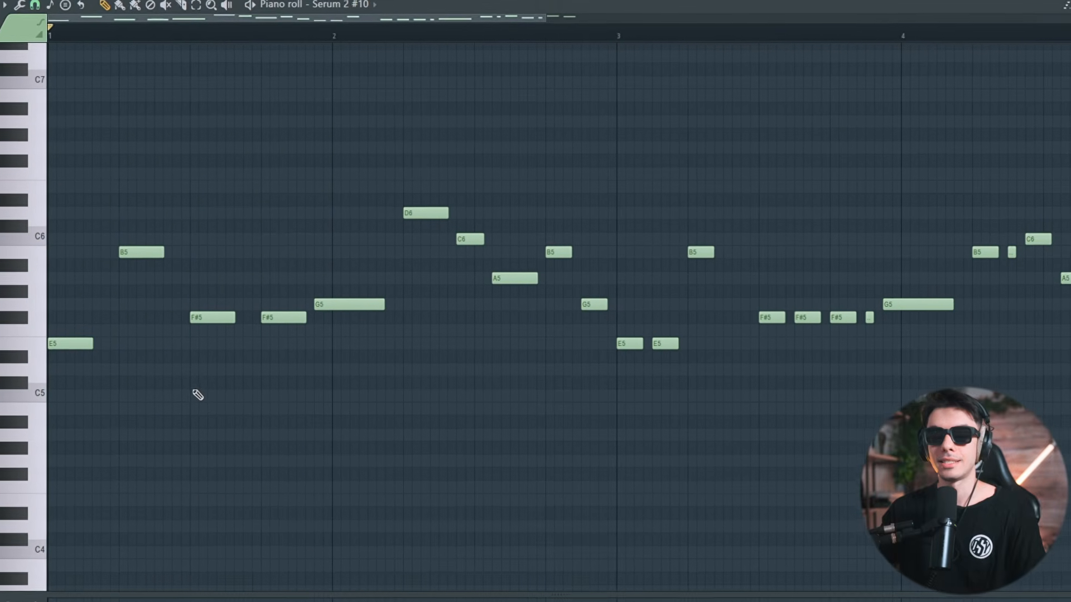
drag(544, 315, 57, 145)
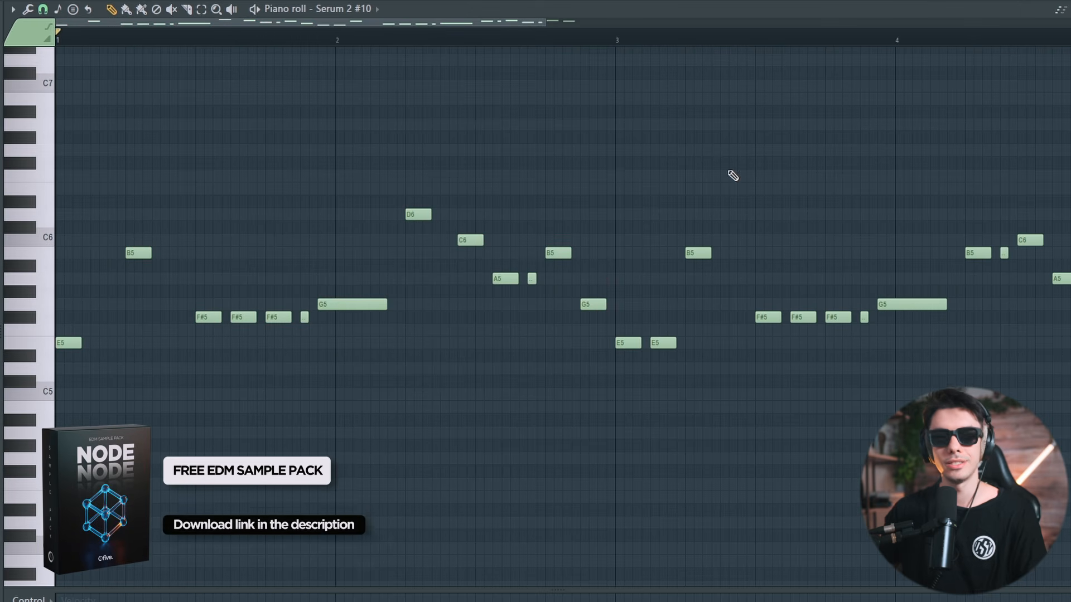
key(space)
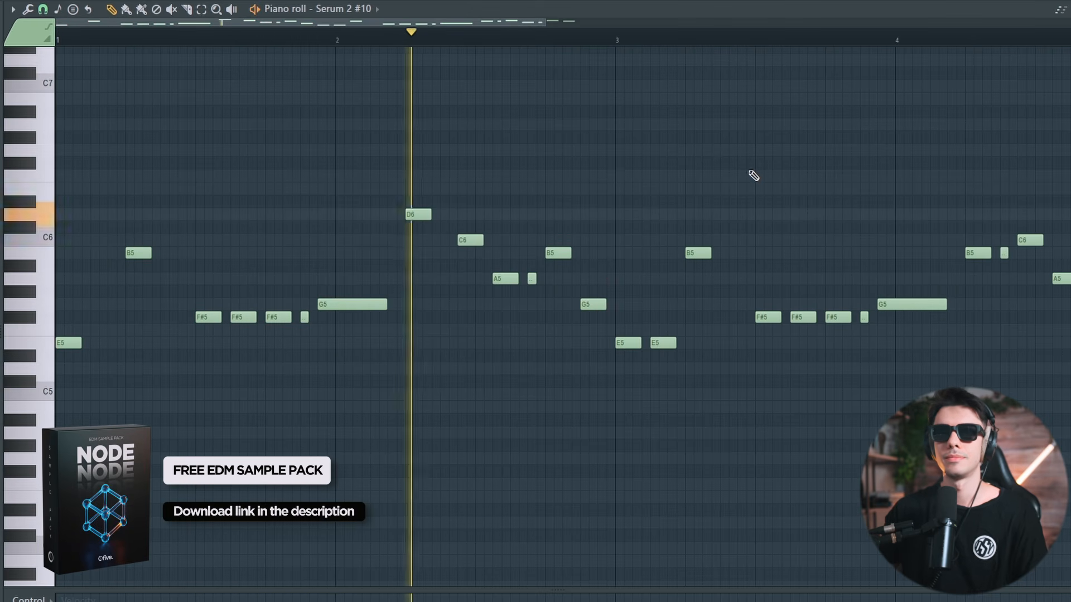
key(space)
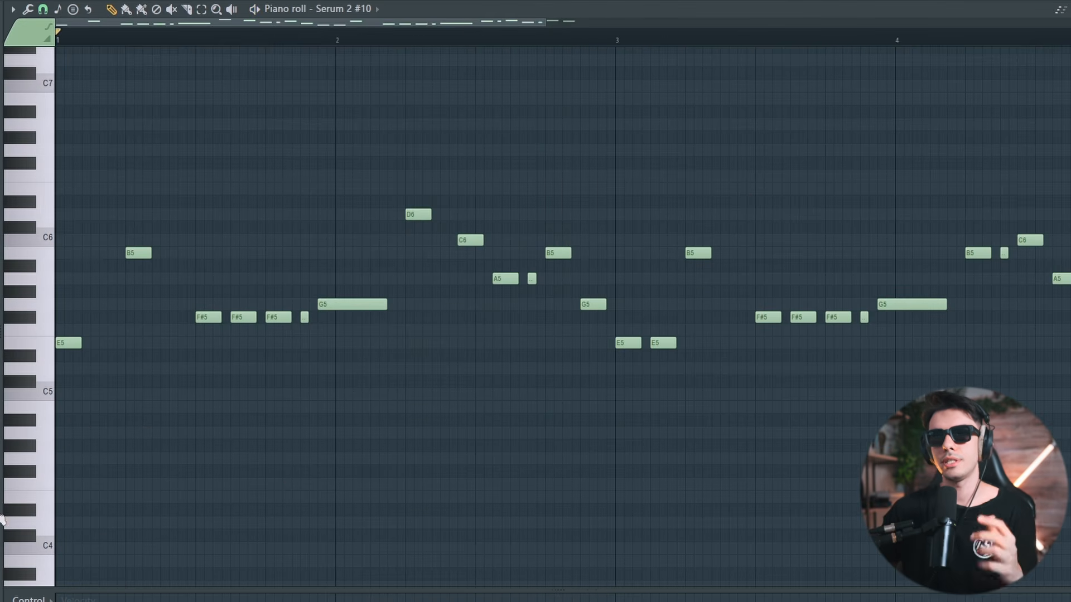
Examine the first two bars' rhythm, highlighting the opening E5, the repeated F#5 notes, the long G5 and the short F#5 and A5 notes
scroll(77, 336, up, 2)
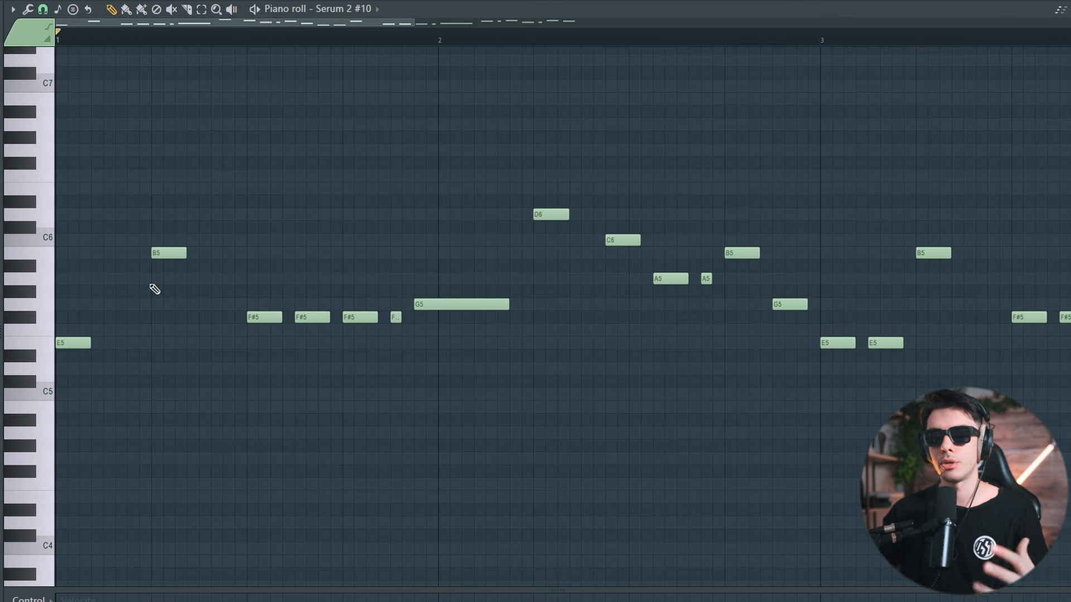
click(446, 304)
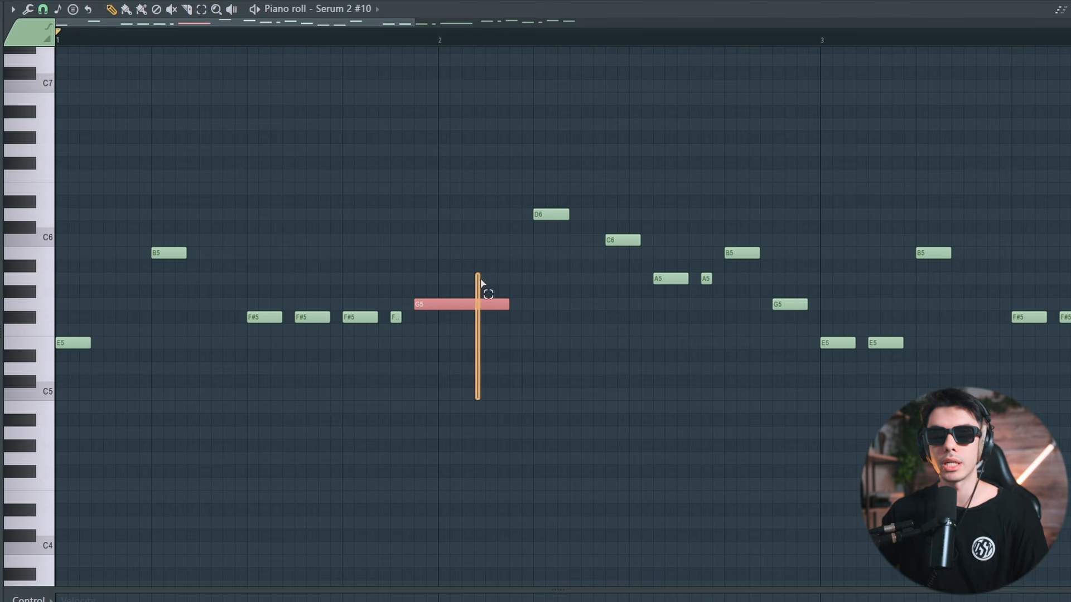
click(67, 343)
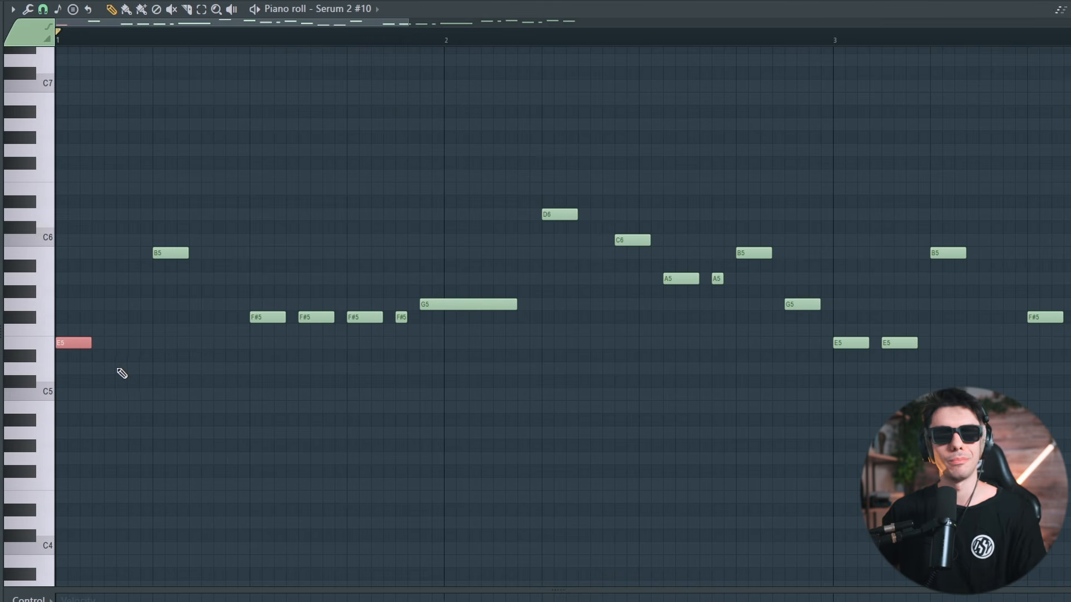
scroll(214, 331, down, 2)
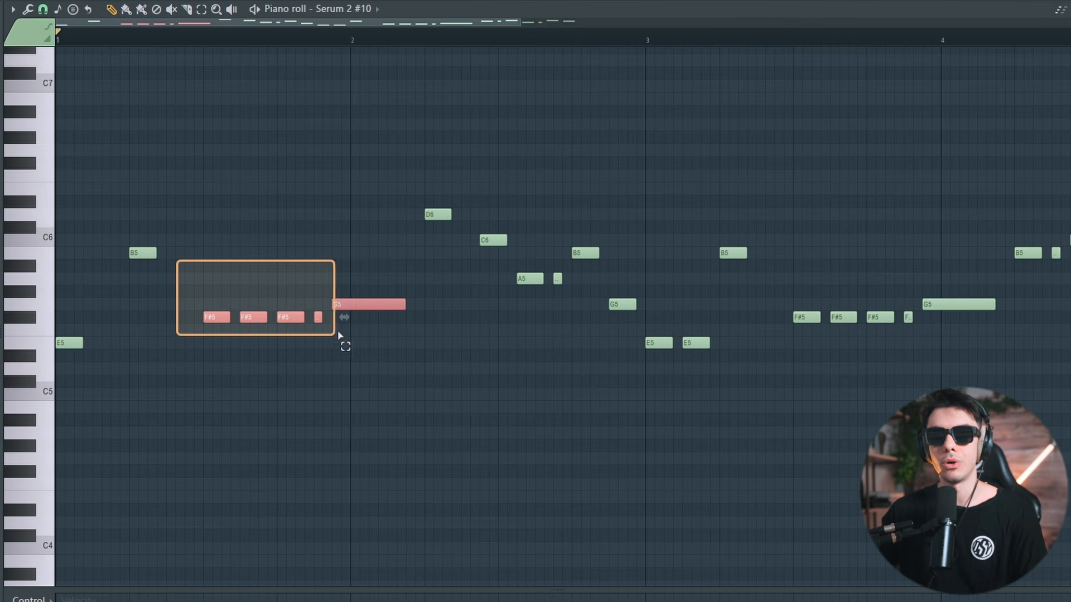
drag(338, 334, 338, 335)
scroll(306, 371, up, 6)
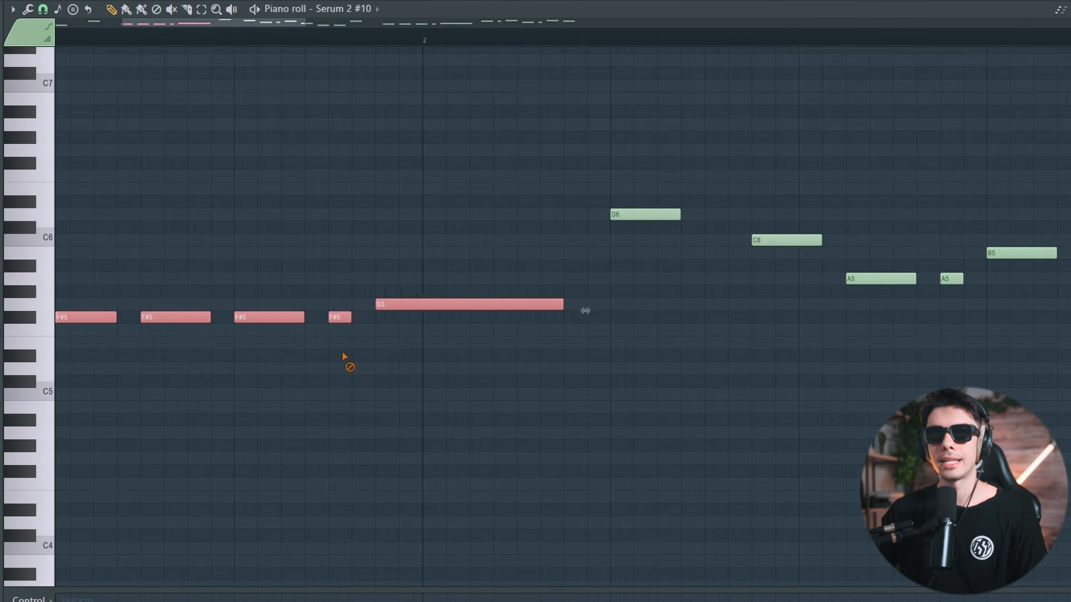
scroll(336, 319, down, 3)
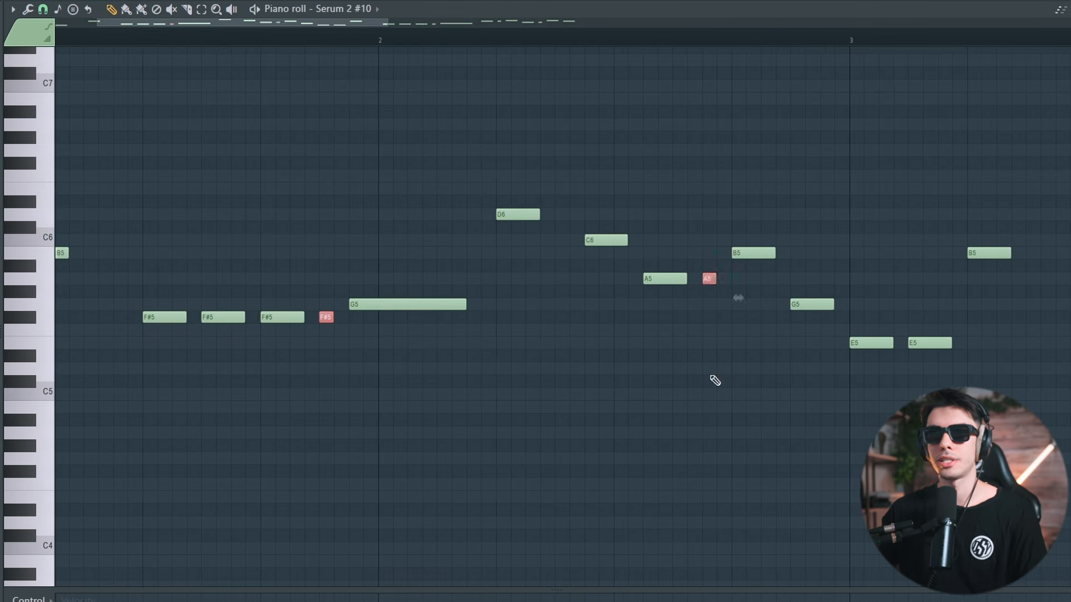
scroll(384, 218, down, 2)
drag(102, 43, 31, 38)
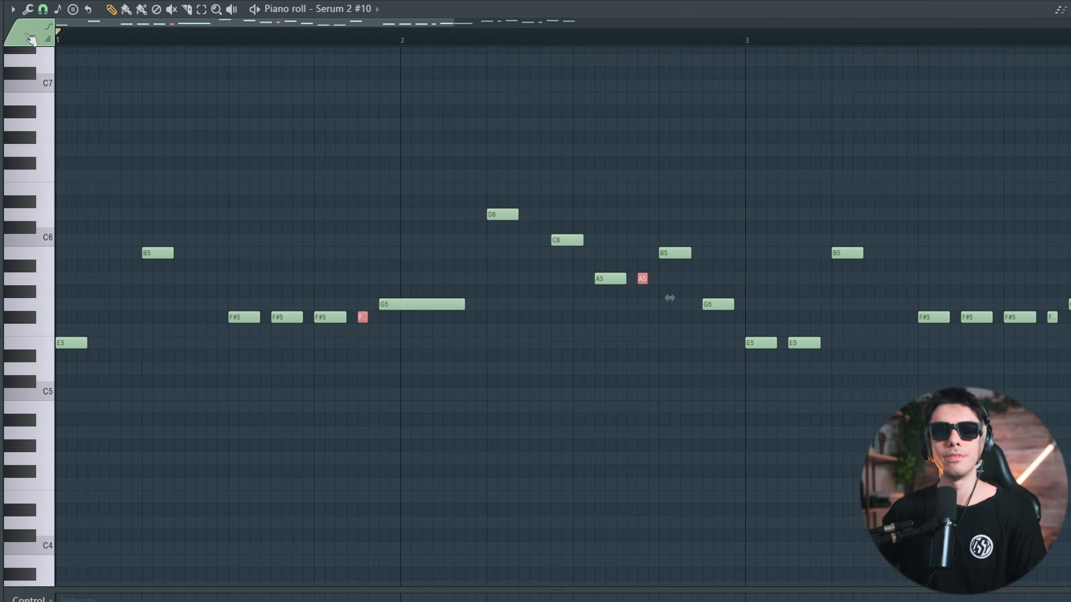
Play the melody's opening phrases, then highlight and play the repeated phrase starting at bar 3
key(space)
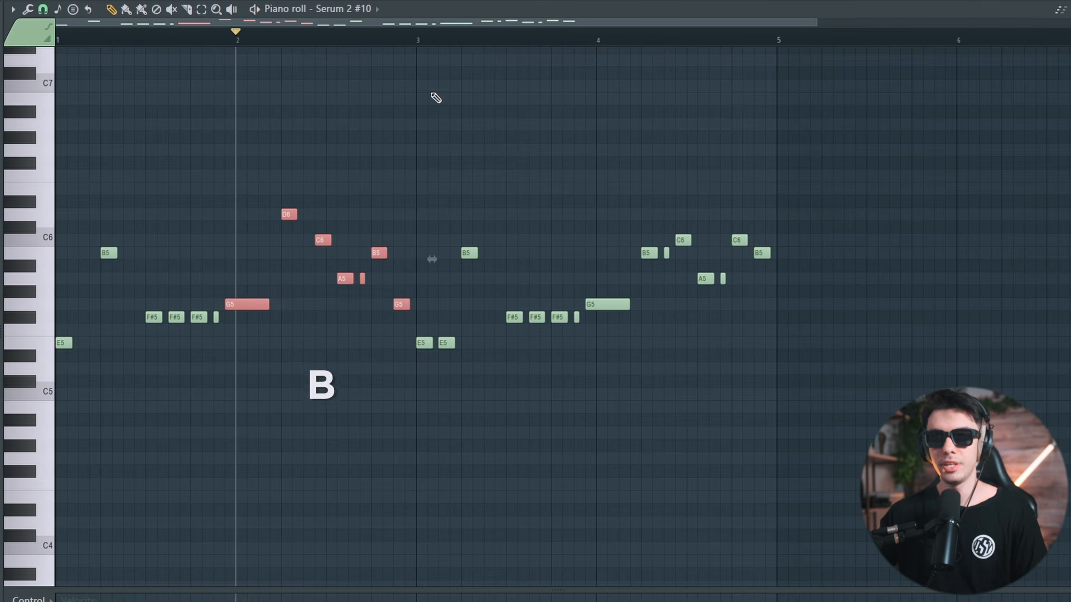
drag(424, 400, 592, 159)
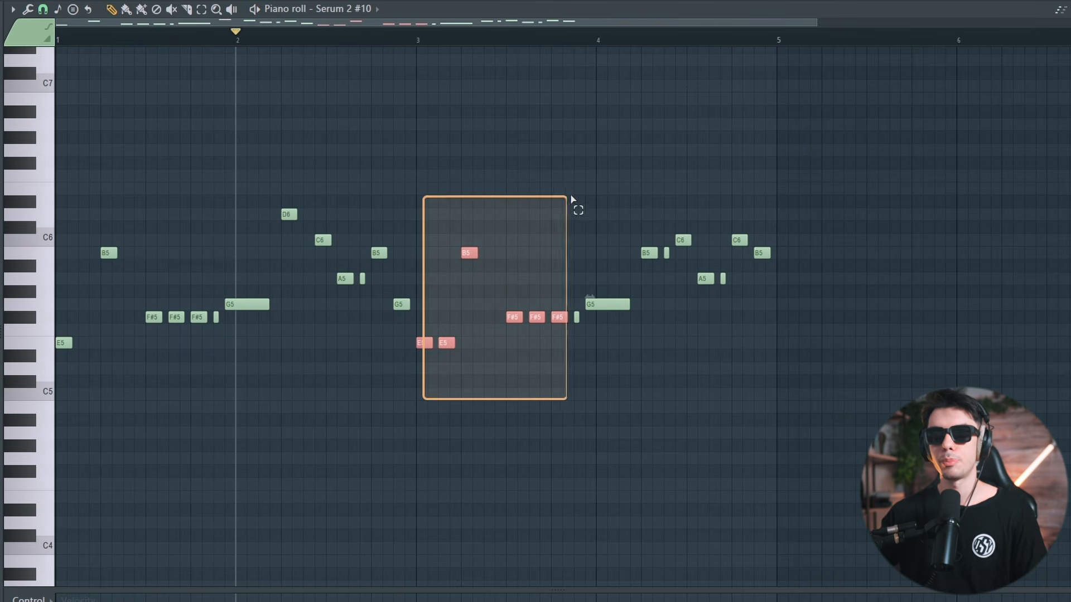
key(space)
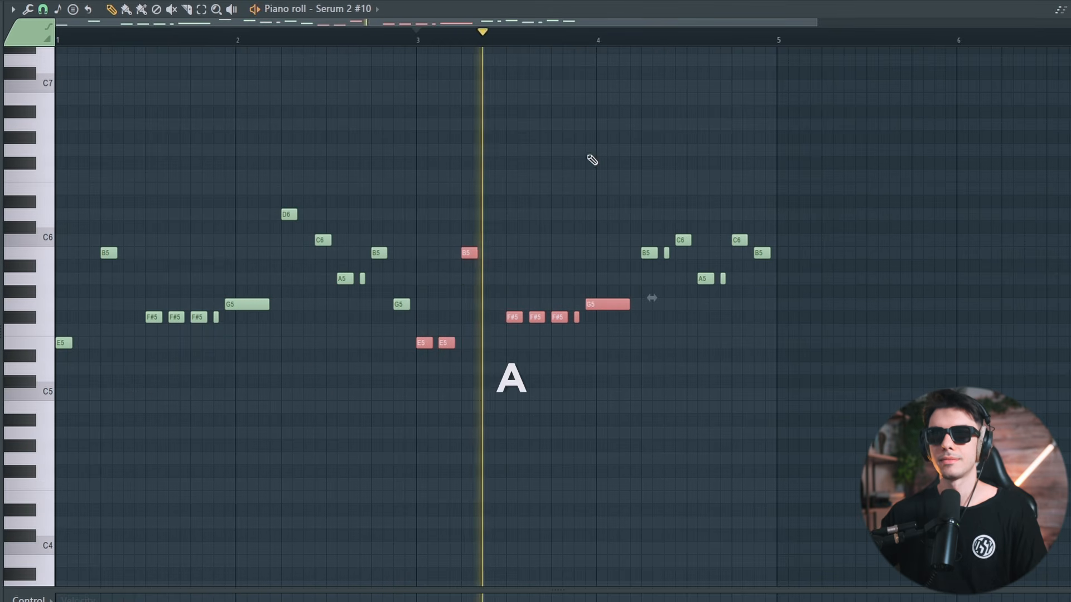
key(space)
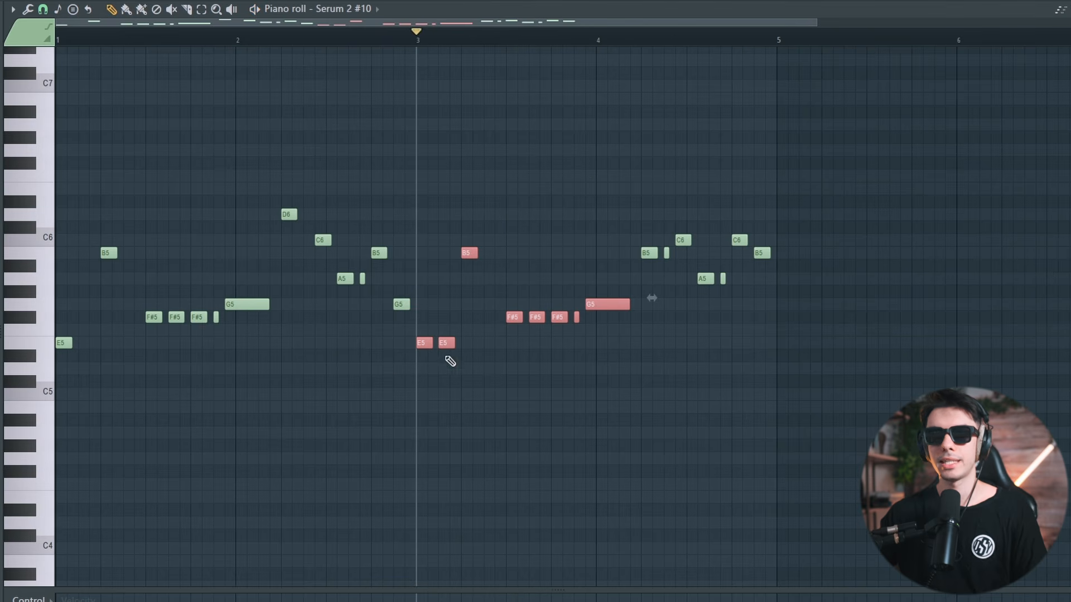
Play the melody's closing phrase from bar 4
scroll(542, 361, down, 1)
scroll(547, 359, up, 2)
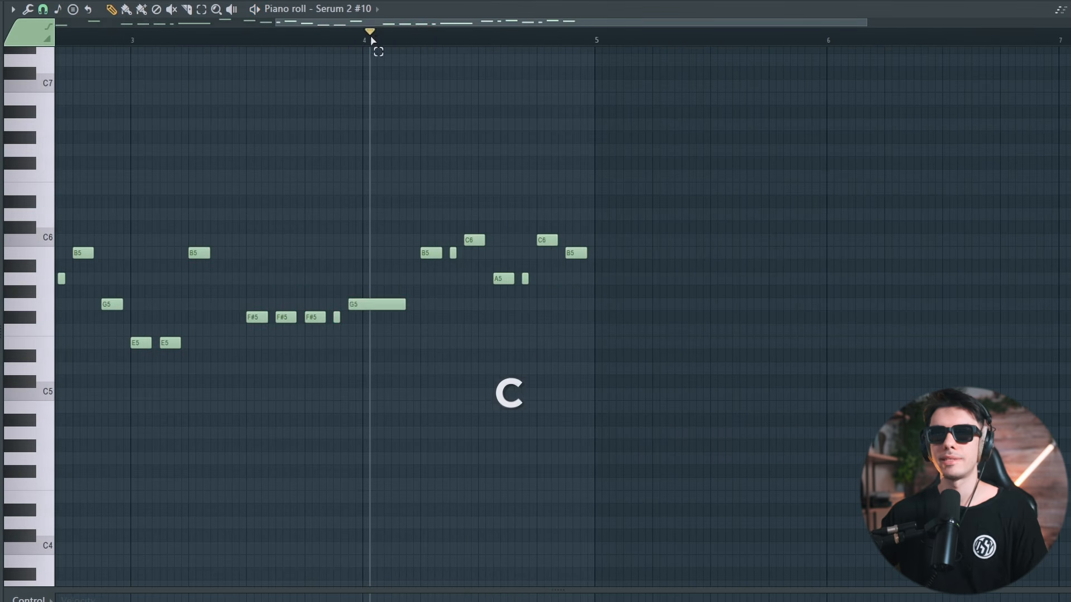
drag(373, 40, 596, 25)
key(space)
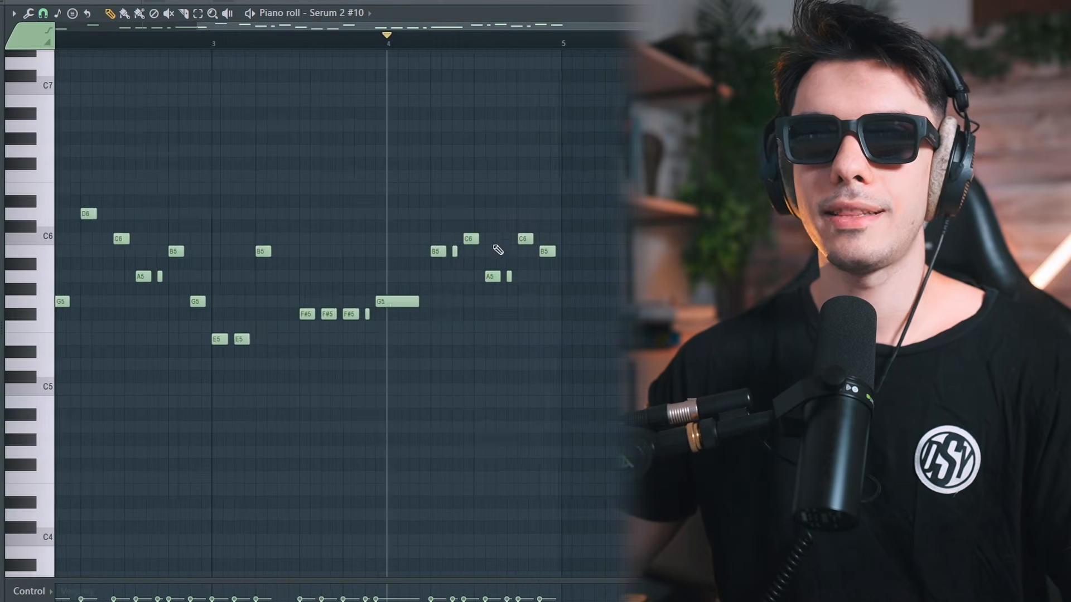
scroll(498, 250, down, 1)
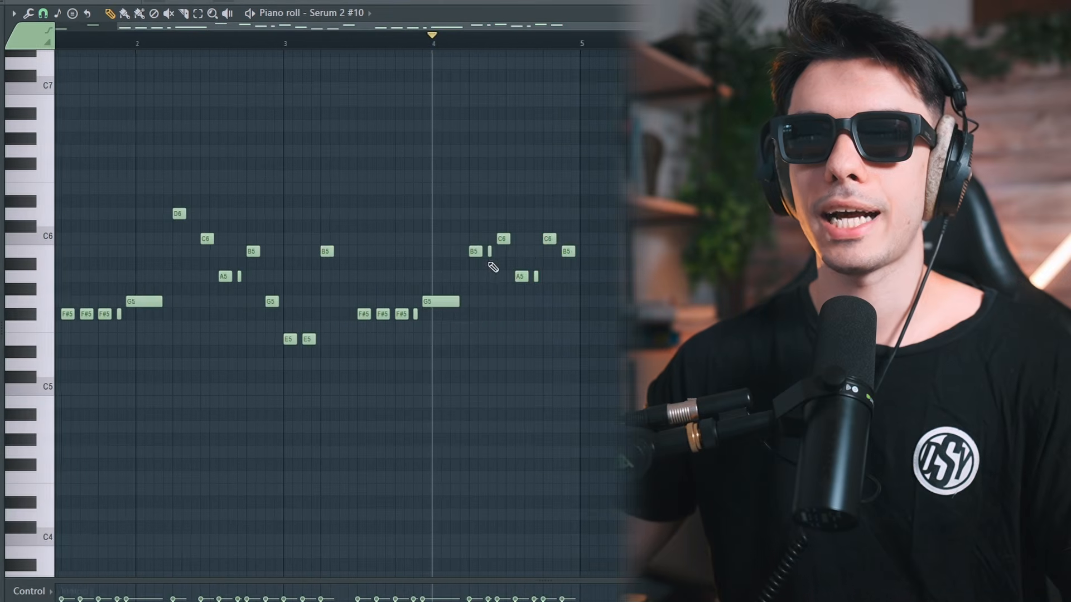
drag(474, 29, 410, 29)
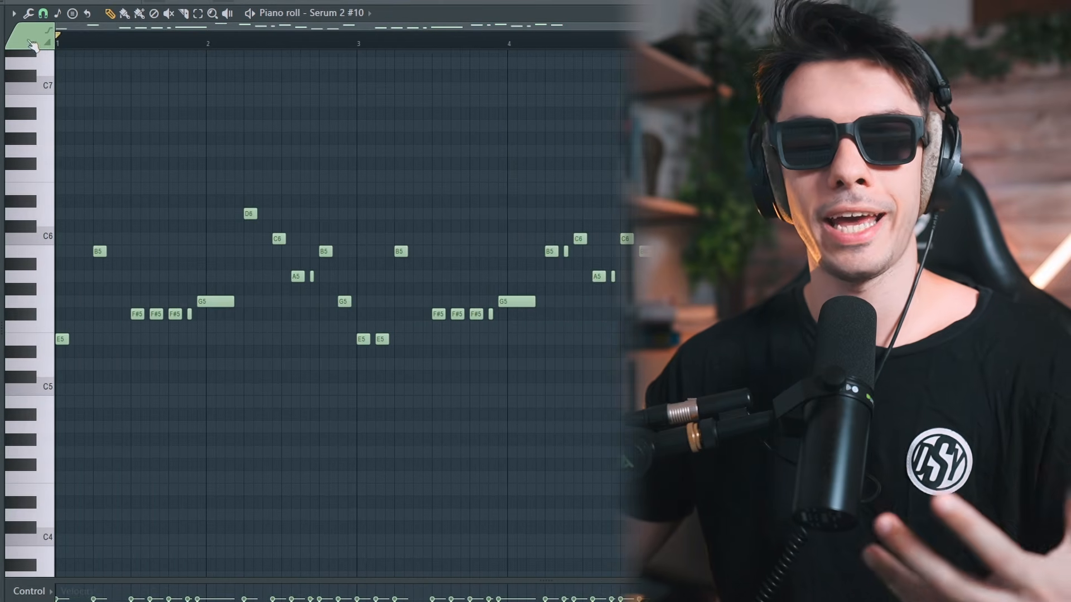
scroll(549, 279, down, 1)
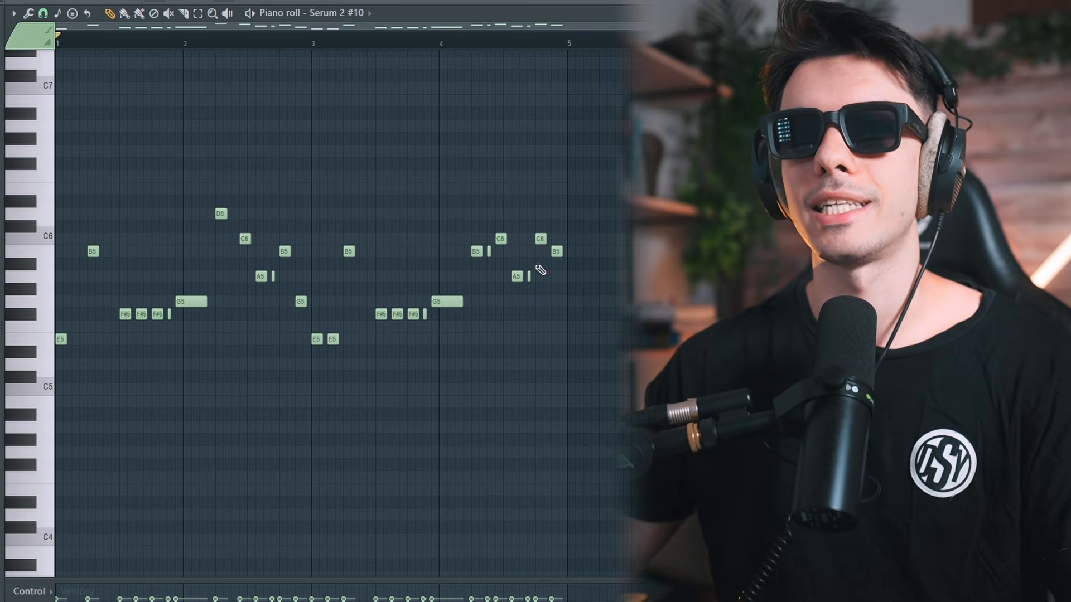
scroll(502, 323, down, 1)
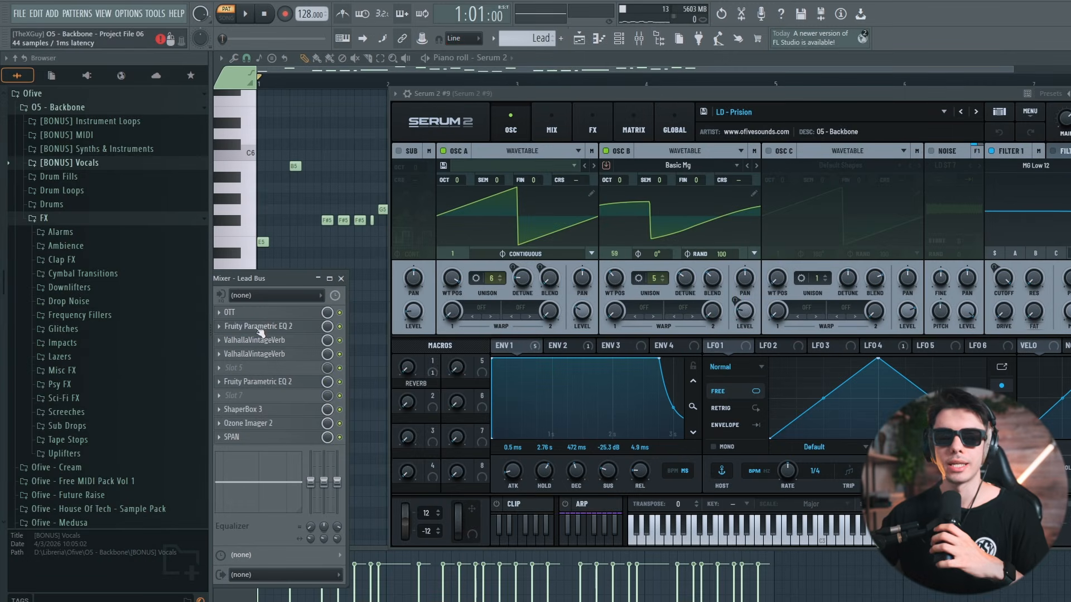
Review the OTT and first Fruity Parametric EQ 2 settings on the Lead Bus
click(261, 315)
drag(381, 191, 445, 191)
click(252, 326)
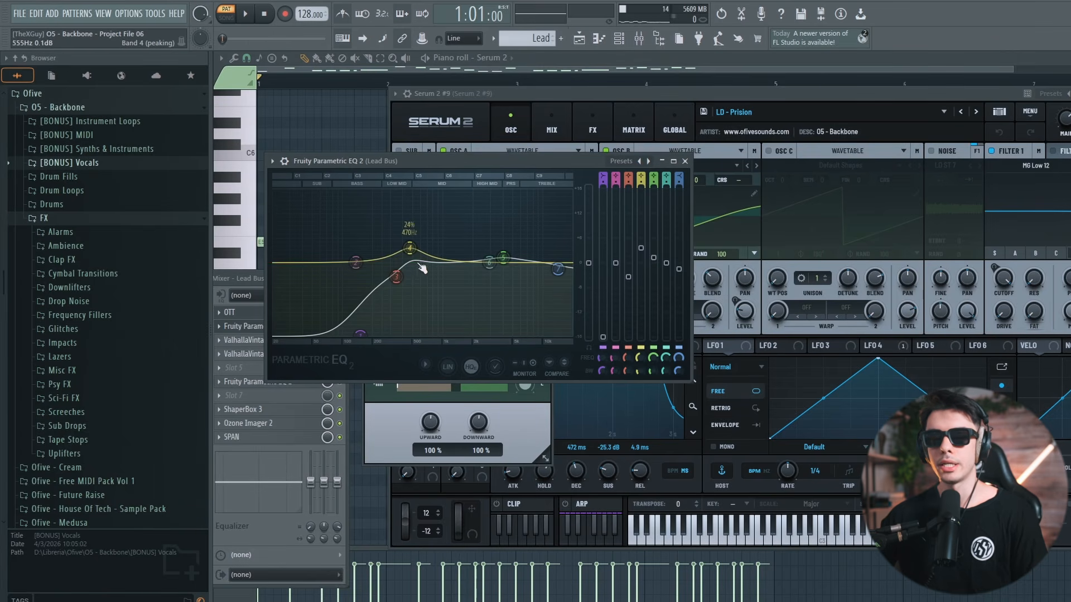
click(685, 162)
Inspect the Lead Bus's two ValhallaVintageVerb reverbs, the Ambience one first and the Concert Hall one second
click(305, 345)
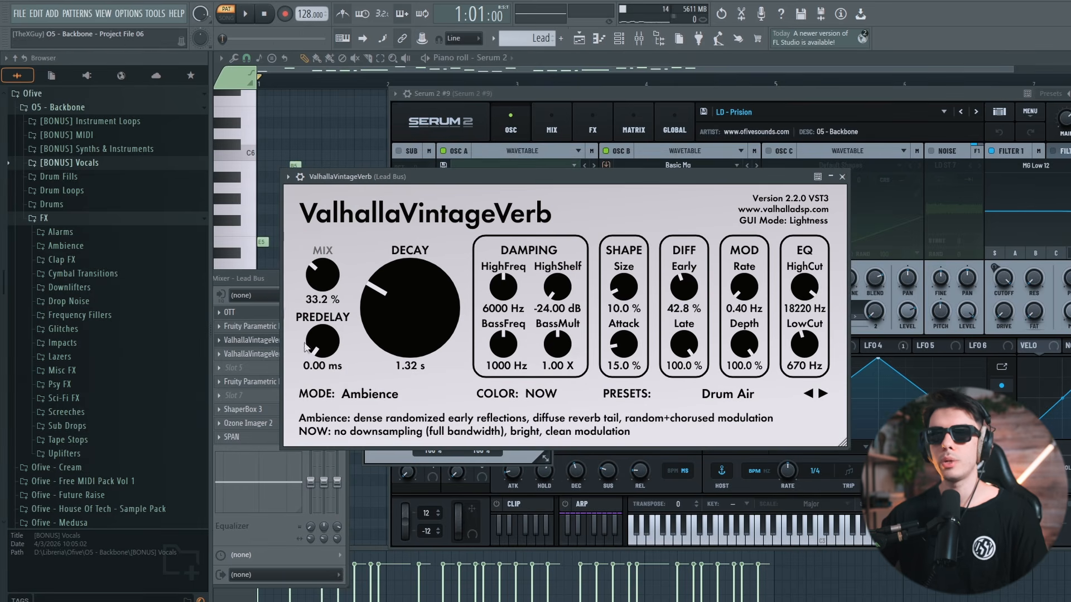
click(843, 177)
click(301, 342)
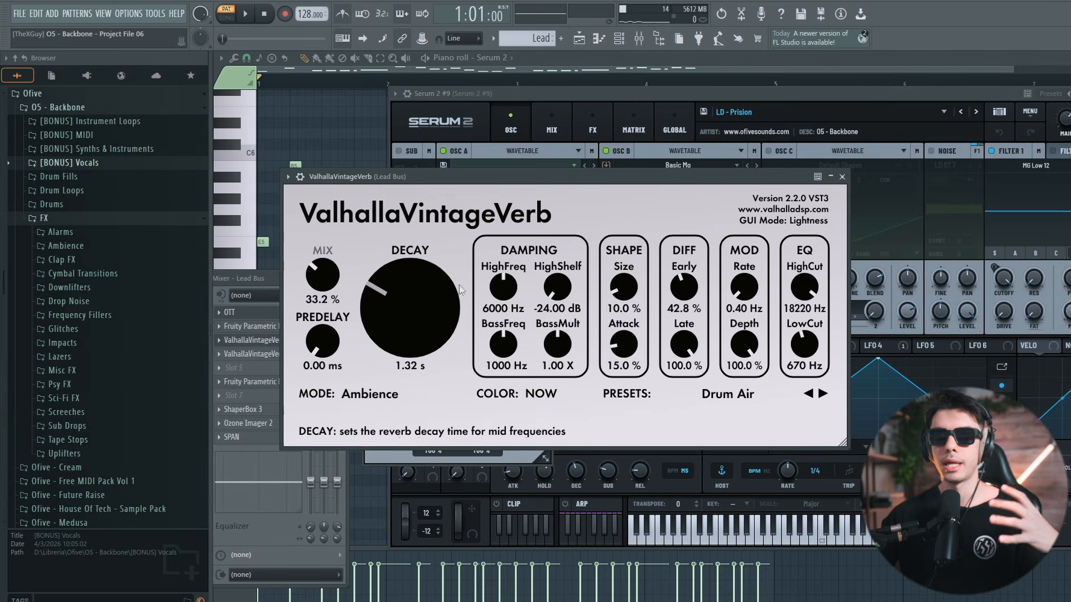
click(843, 177)
click(301, 354)
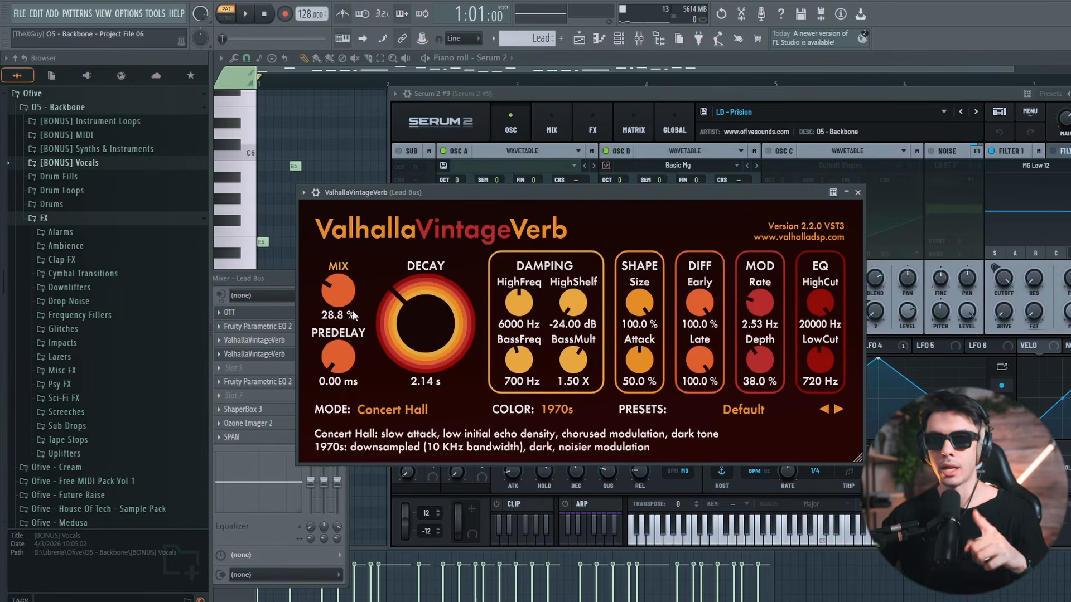
click(857, 192)
Play the lead from bar 5 together with the ValhallaVintageVerb mix automation in the playlist
key(Escape)
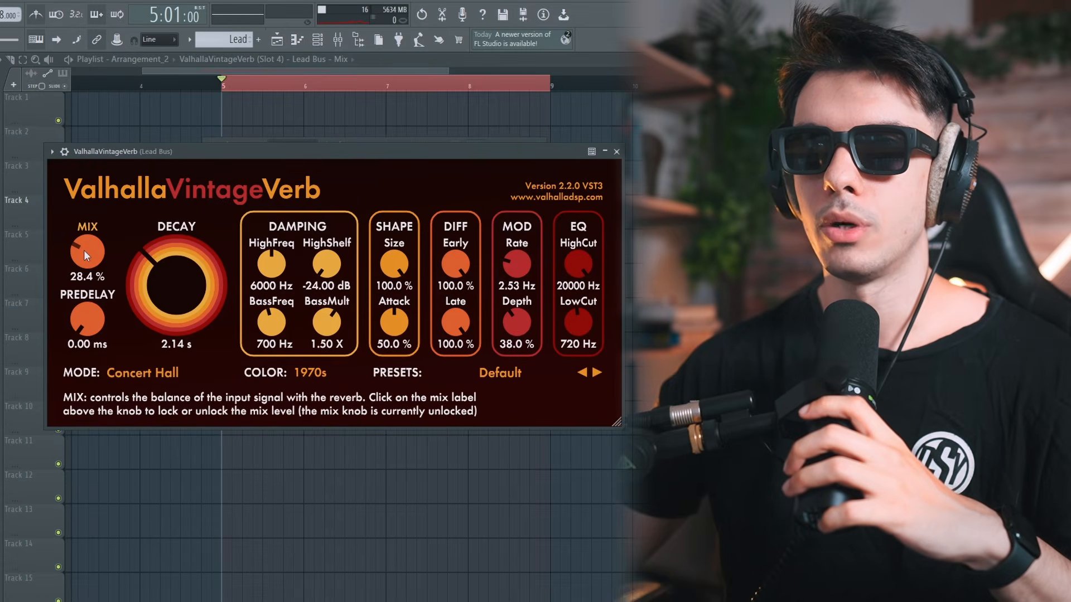
click(616, 152)
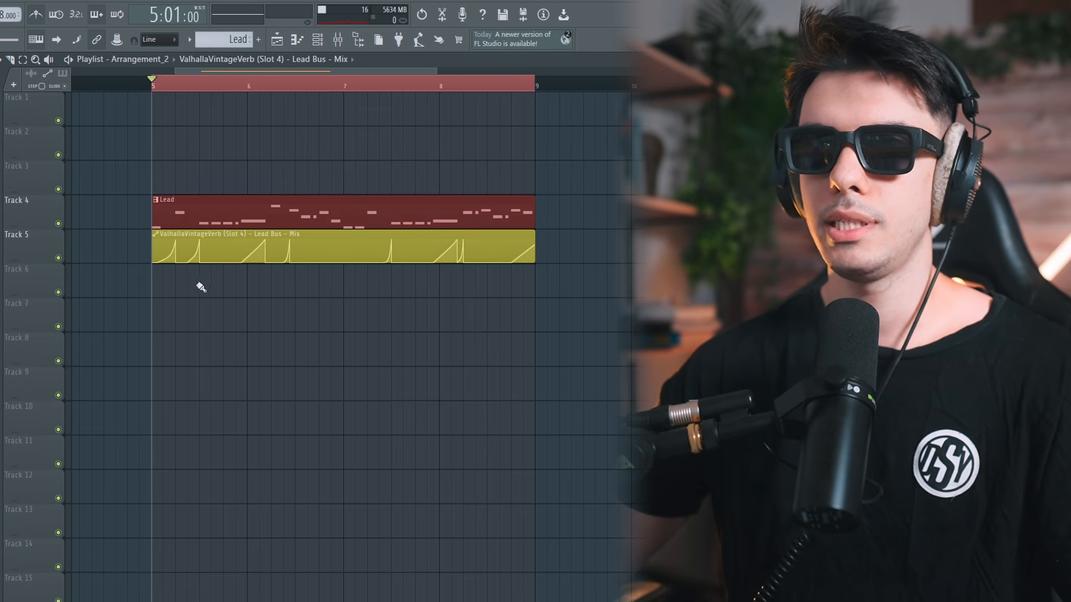
drag(158, 282, 187, 219)
click(585, 275)
key(space)
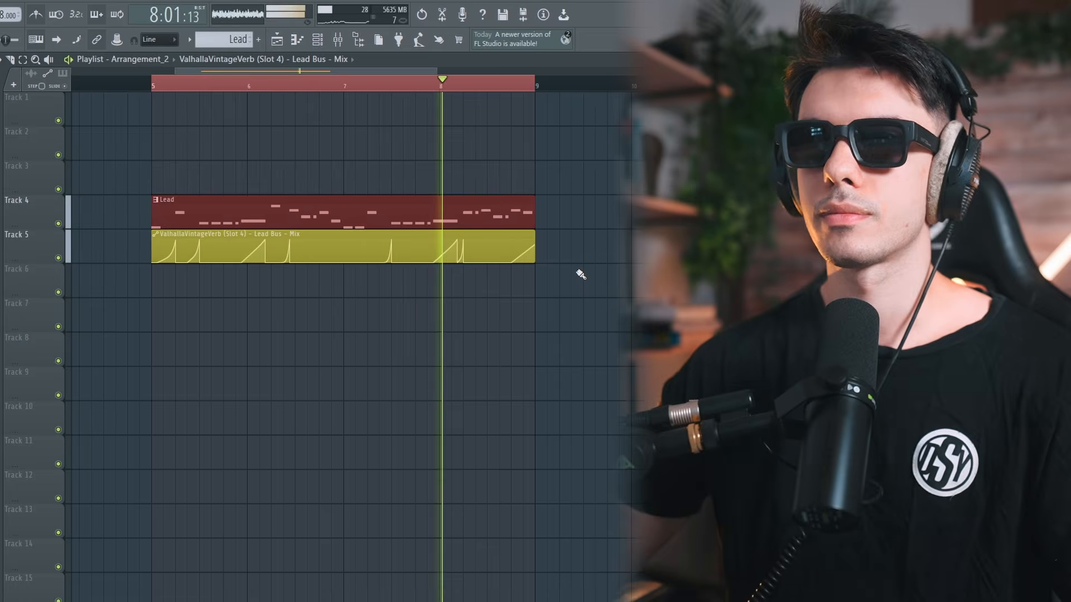
key(space)
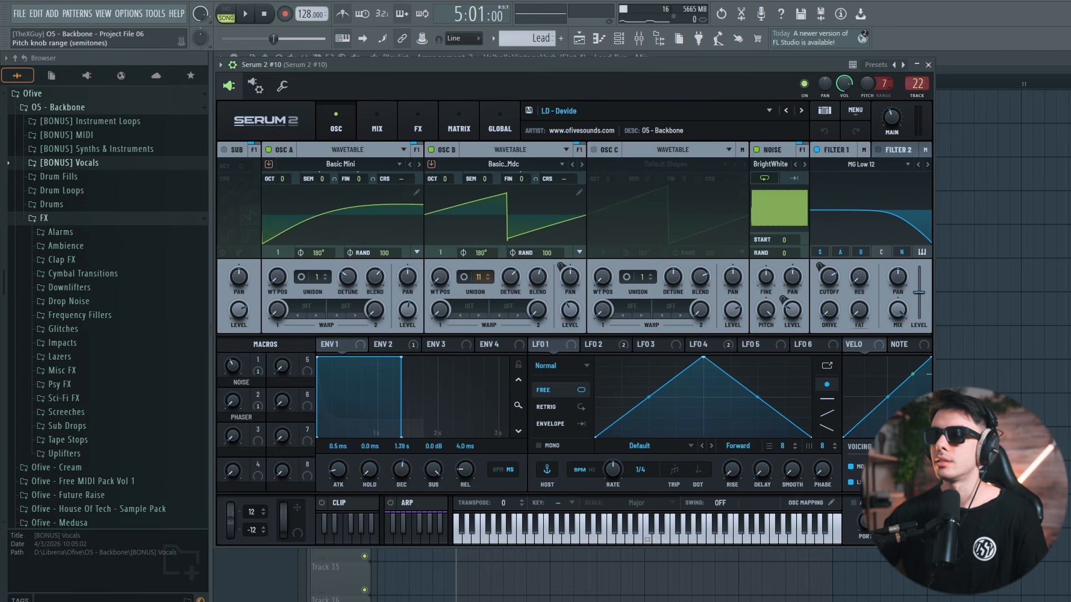
Create an automation clip for the channel pitch of Serum 2 #10
right_click(868, 83)
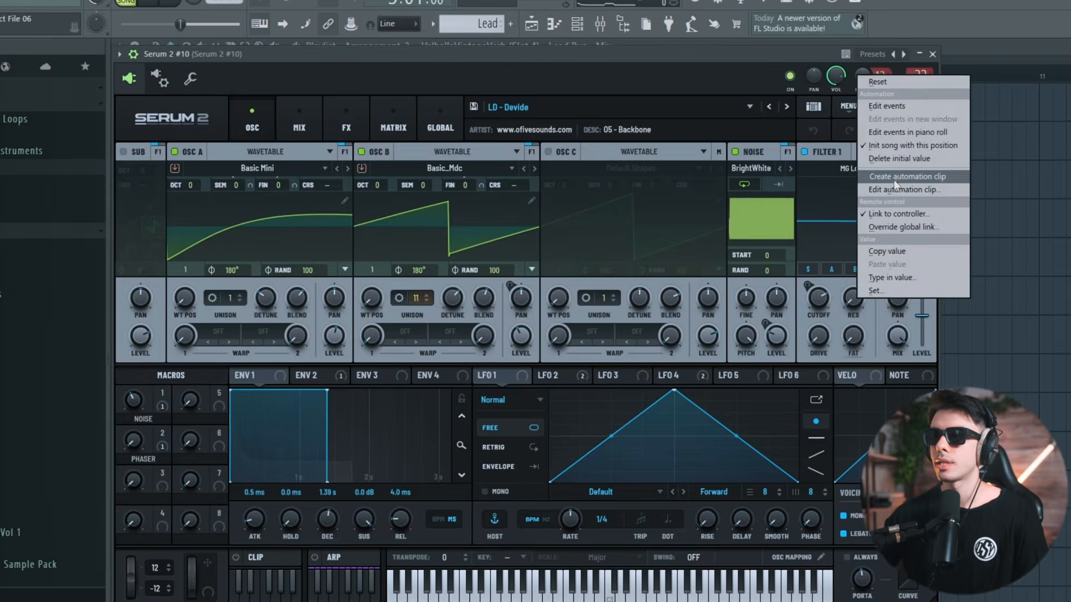
click(894, 179)
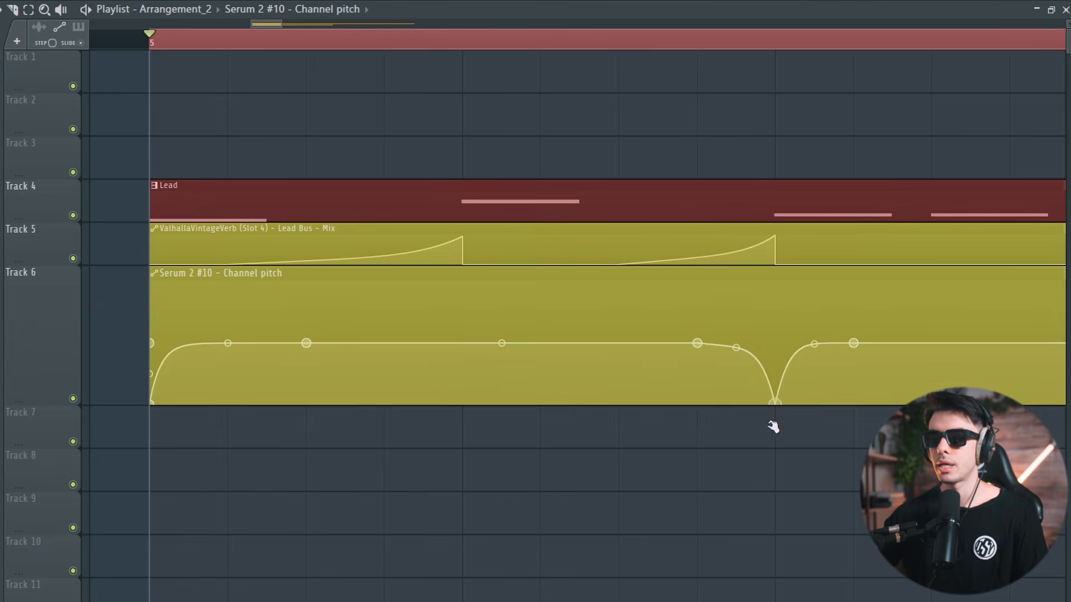
Play the lead's opening notes with the channel pitch automation dips
scroll(145, 129, down, 2)
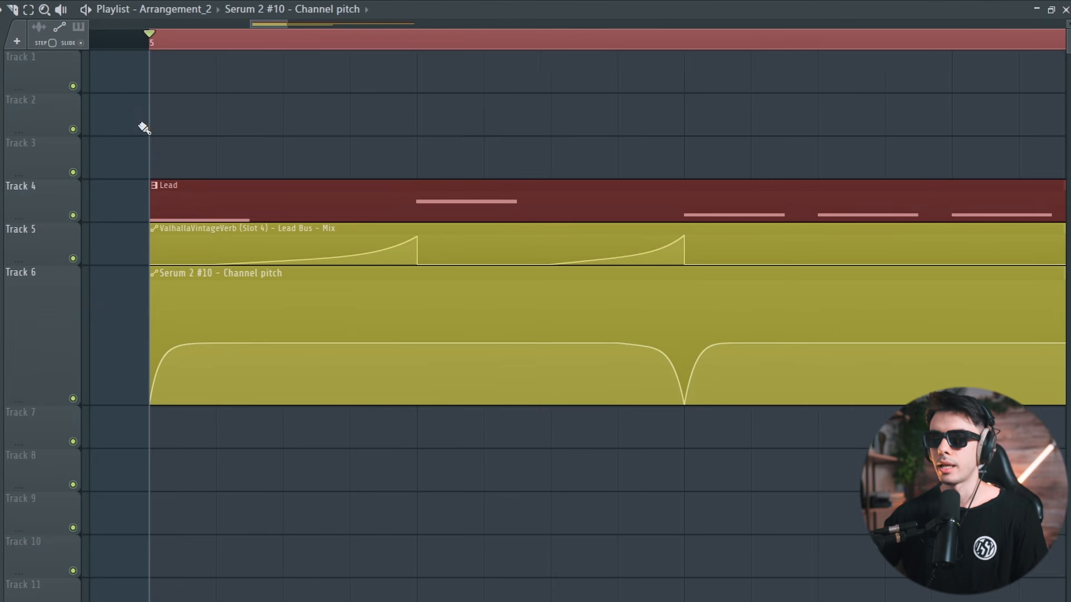
key(space)
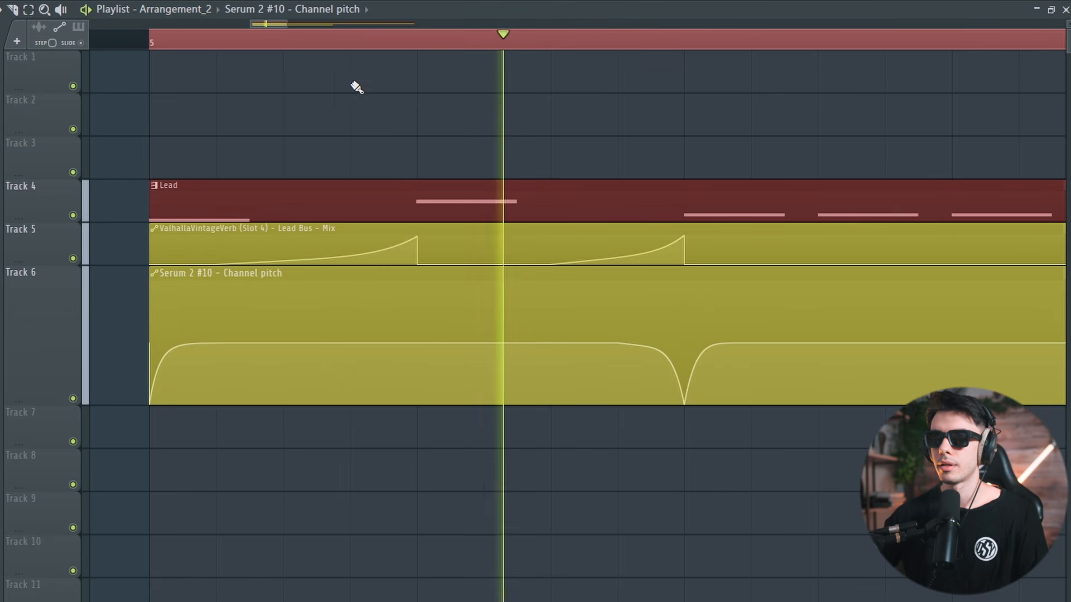
key(space)
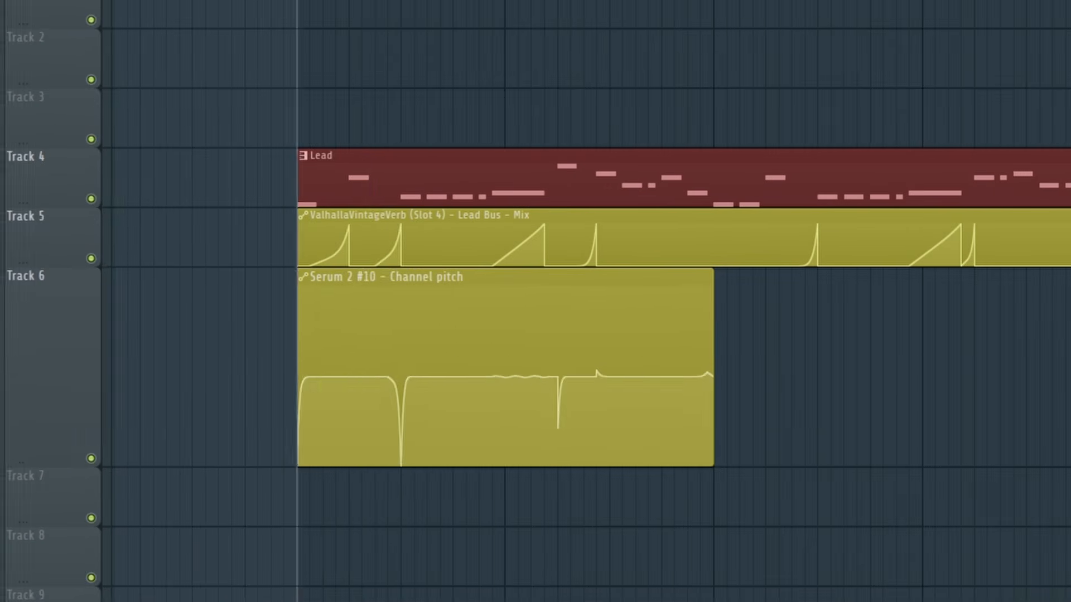
Duplicate the two-bar channel pitch automation clip directly after the original on Track 6 while the lead plays
key(space)
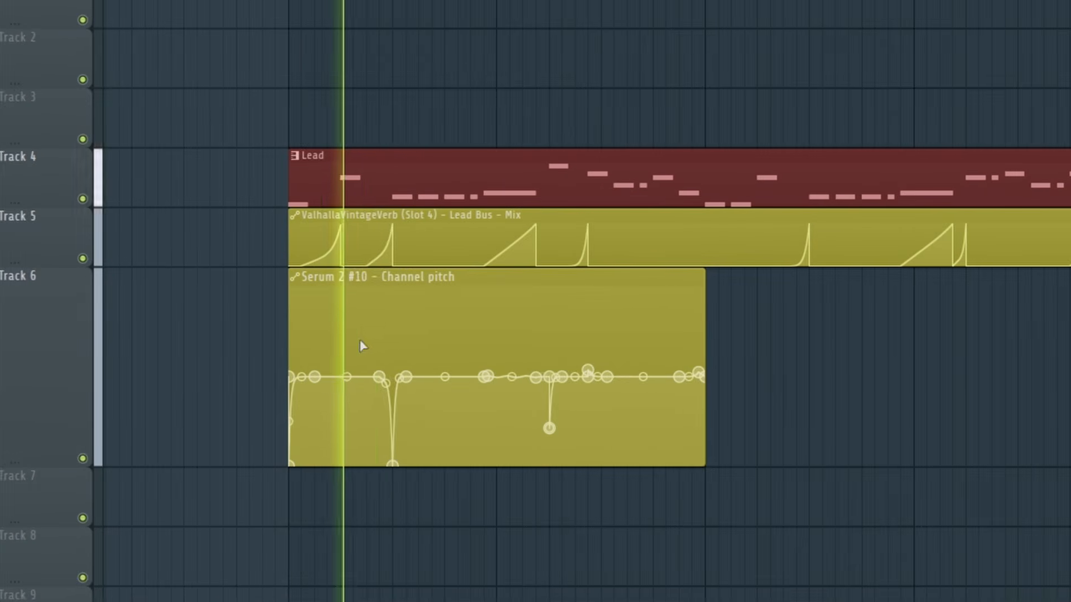
key(ctrl+v)
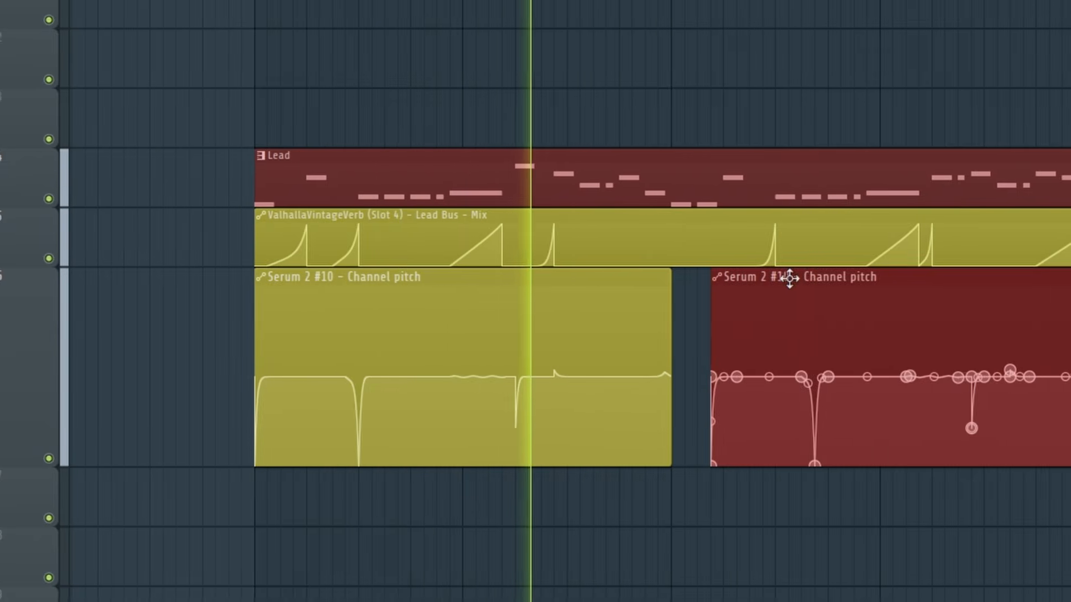
drag(814, 280, 775, 280)
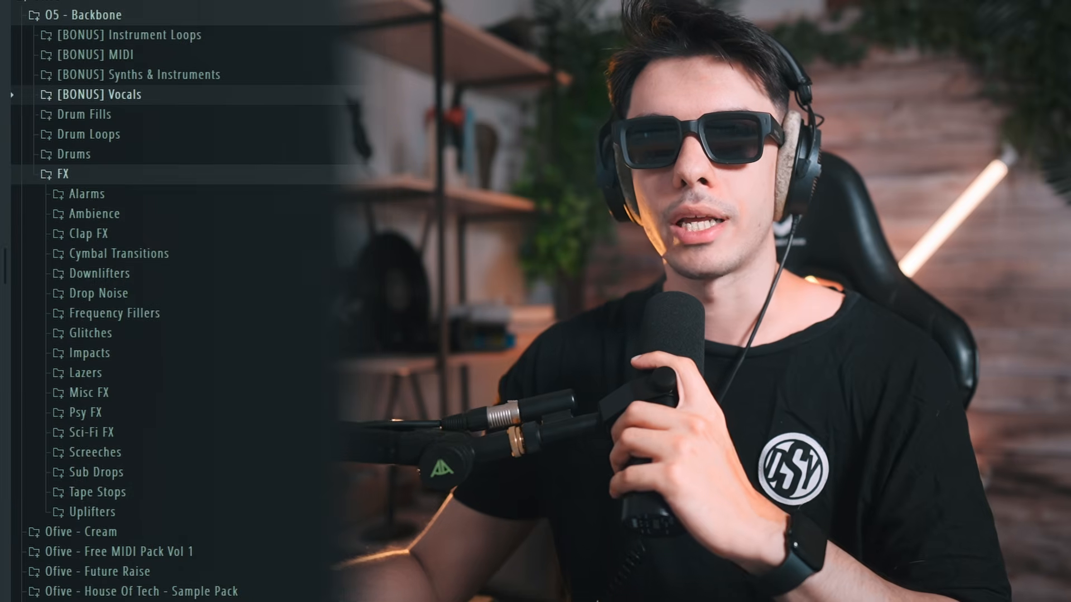
Collapse the O5 - Backbone pack's FX folder and open its Drums folder to browse the drum categories
click(106, 180)
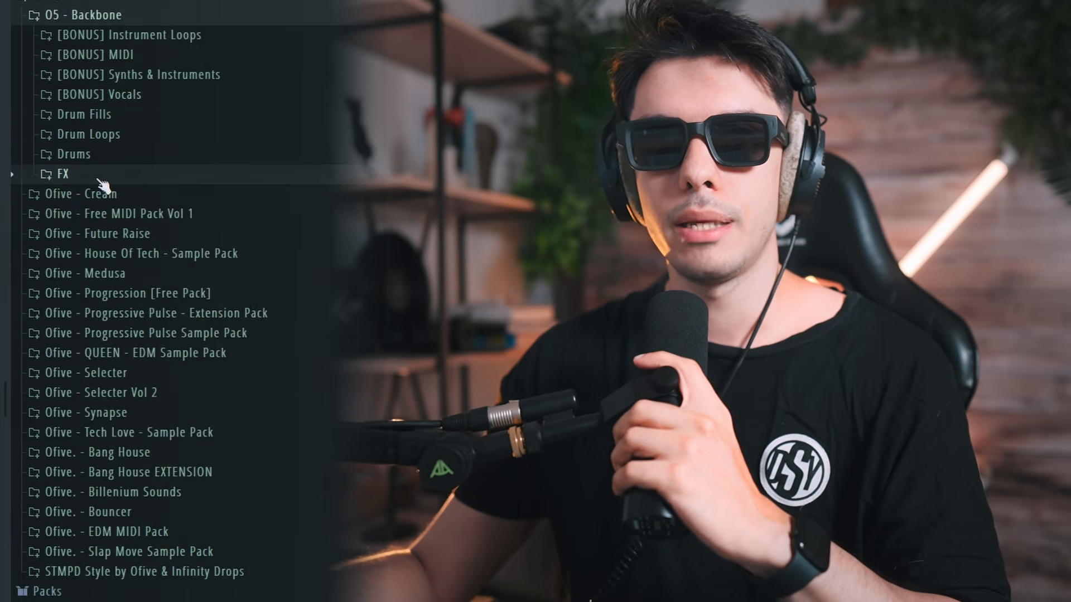
scroll(191, 267, up, 5)
scroll(238, 273, down, 4)
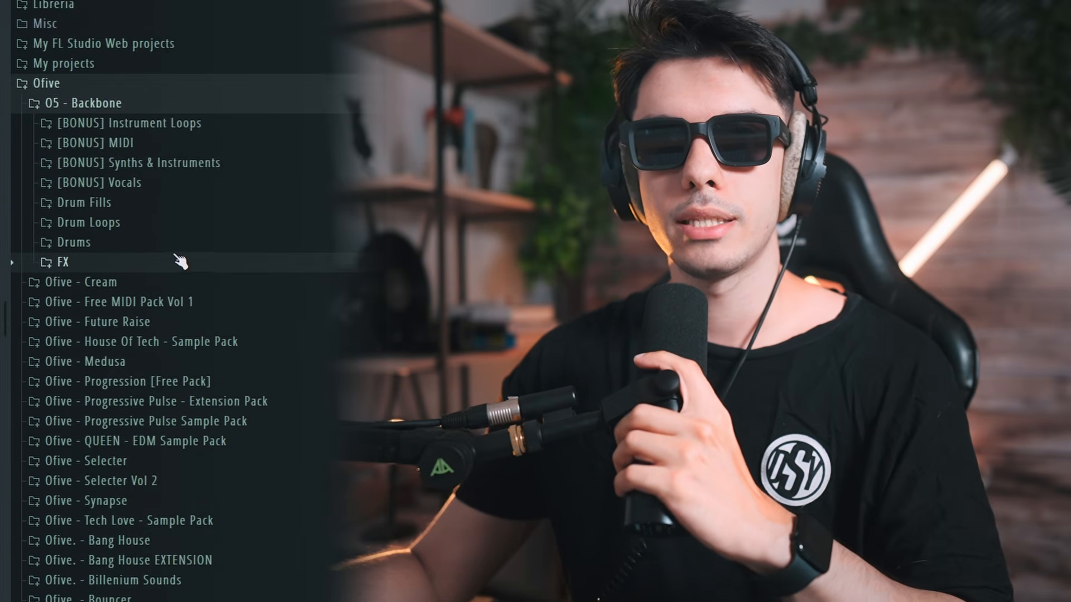
click(149, 243)
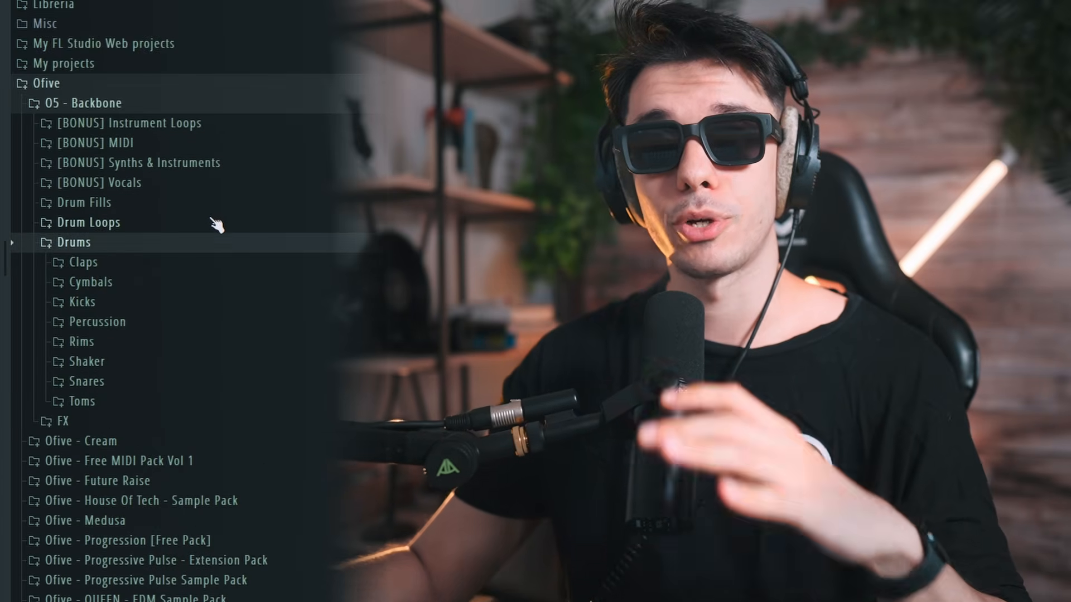
scroll(167, 233, down, 2)
scroll(162, 251, up, 2)
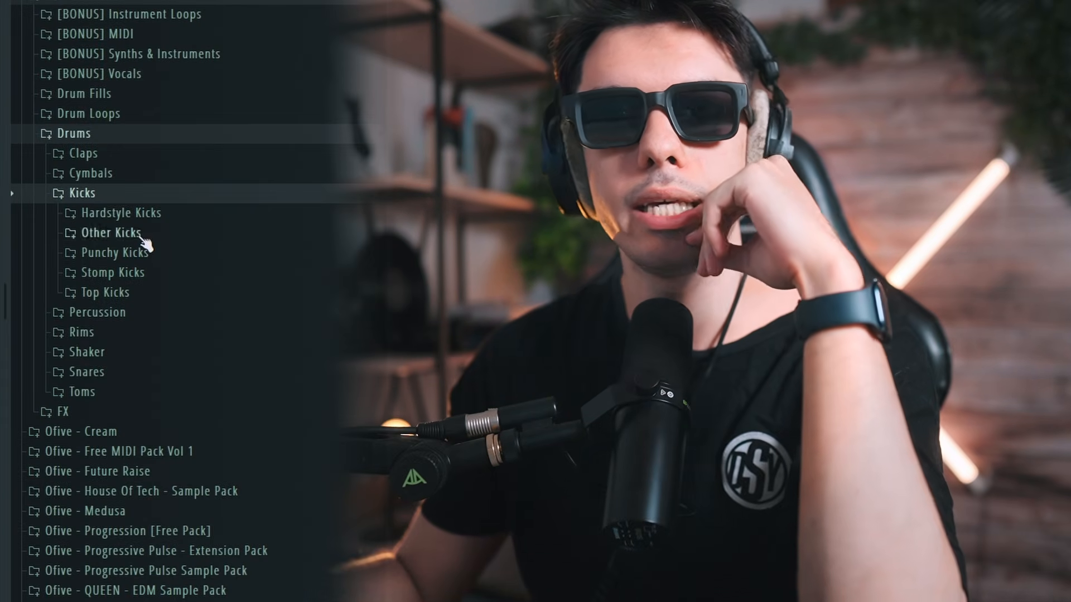
Open the kick subfolders, including Punchy Kicks, and audition various kick samples
click(115, 253)
scroll(210, 268, down, 2)
click(210, 246)
click(115, 101)
click(141, 62)
click(211, 134)
click(206, 153)
click(144, 60)
click(134, 141)
click(168, 179)
click(170, 195)
click(161, 122)
click(156, 101)
click(153, 82)
Audition the O5 - Backbone Punchy Kick 04, 03 and 22 samples
scroll(179, 144, down, 3)
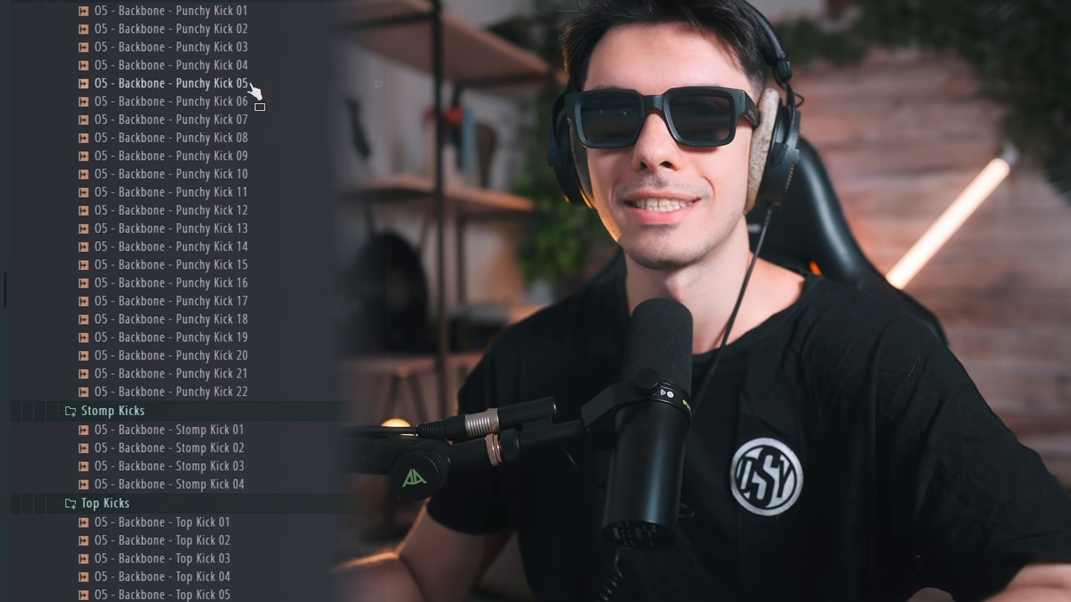
click(265, 68)
click(261, 53)
click(258, 68)
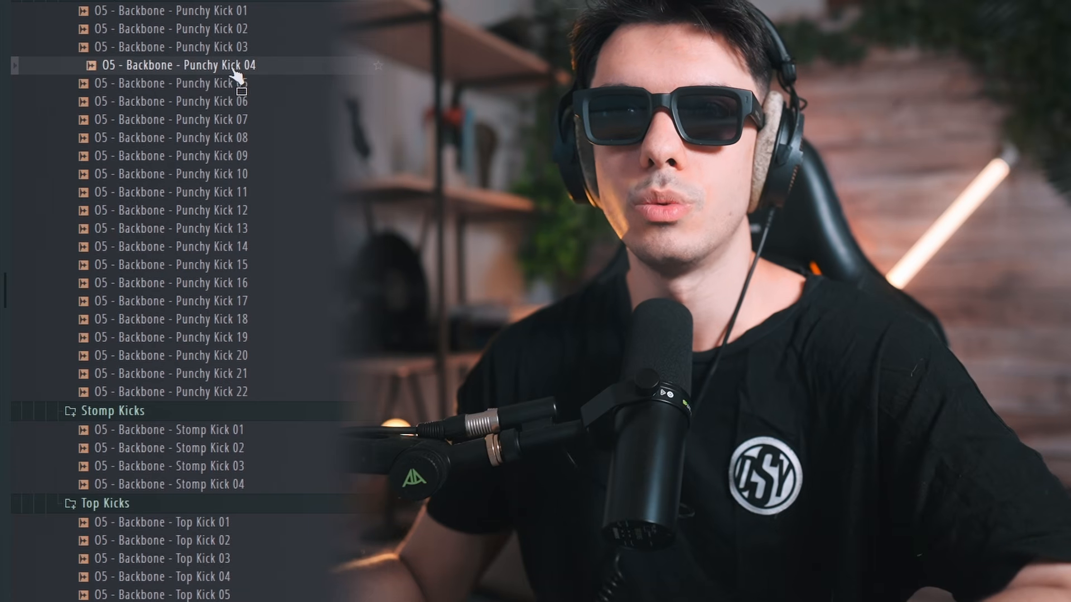
click(258, 394)
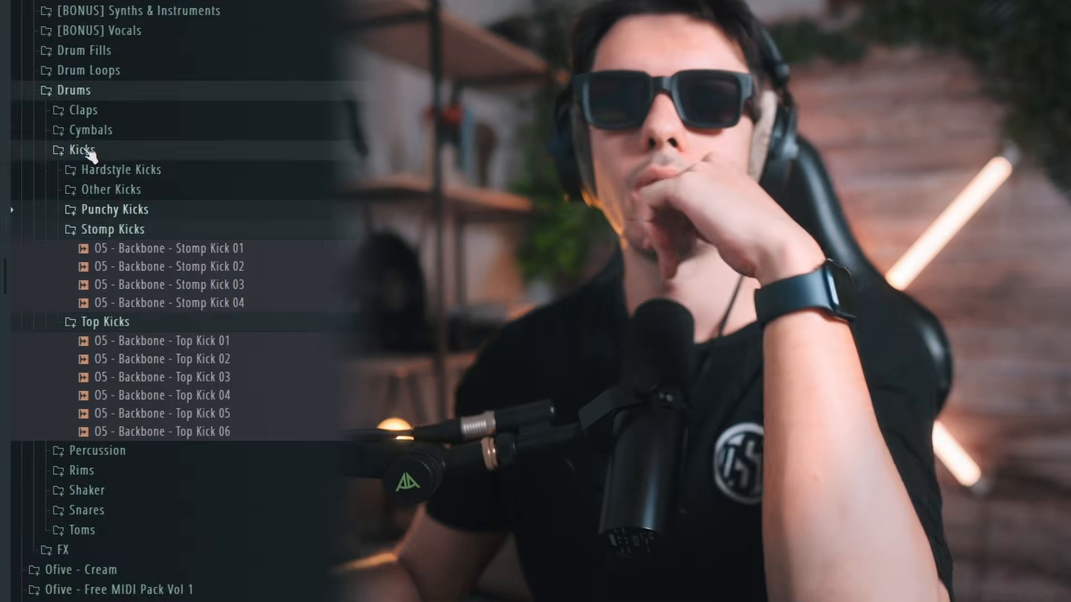
Switch from the Kicks folder to Claps and audition the Group Clap samples through Group Clap 05
click(81, 149)
click(83, 110)
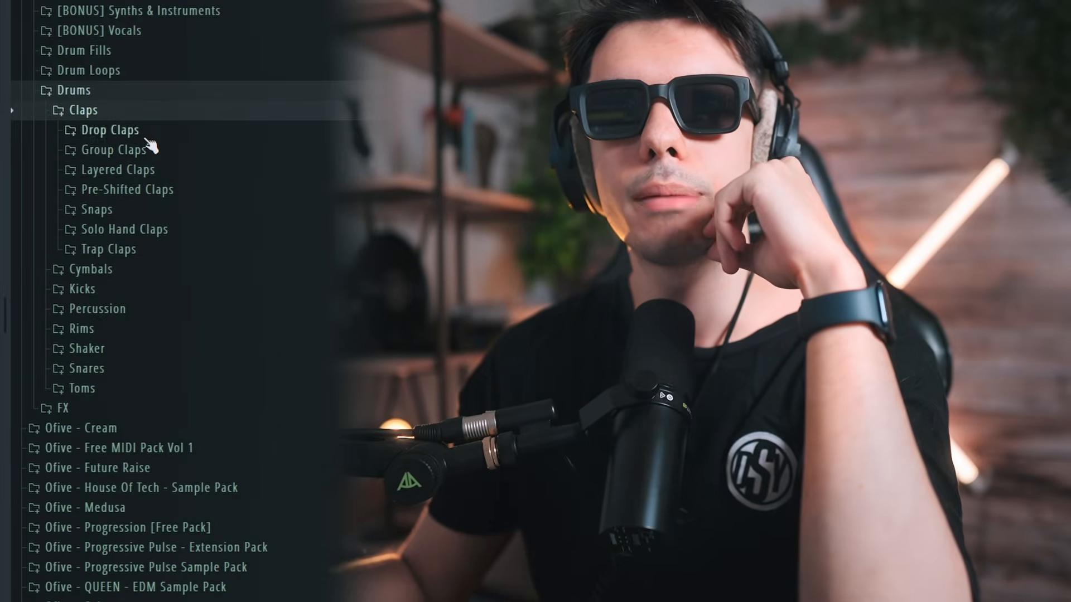
click(112, 149)
click(178, 189)
key(Down)
key(Down)
key(Down)
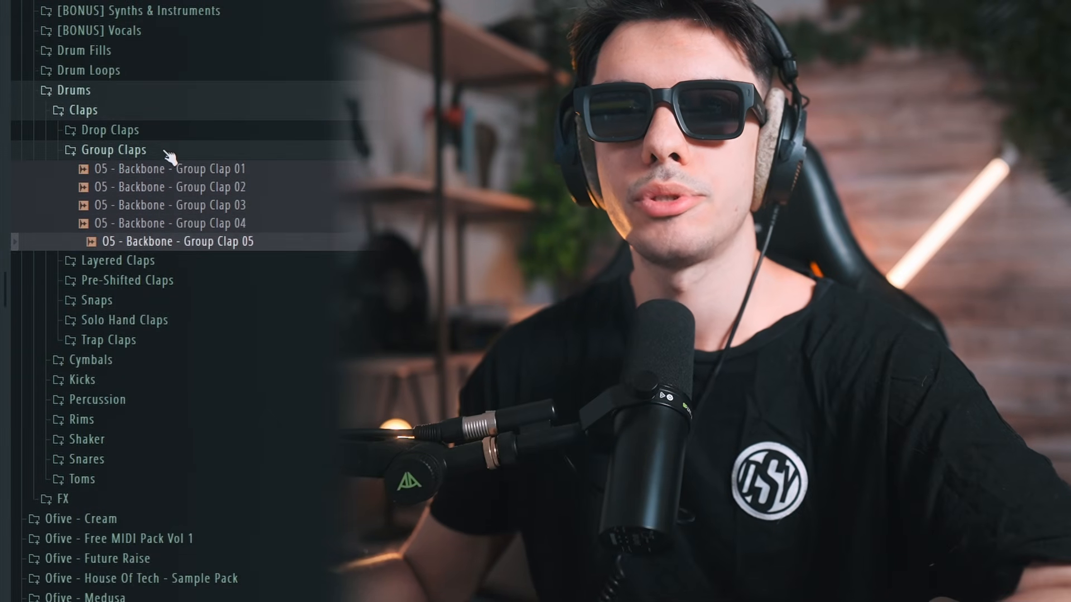
Audition the Pre-Shifted Claps, including Preshifted Clap 01, 02 and 04 128BPM and Clap 08
click(155, 149)
click(149, 191)
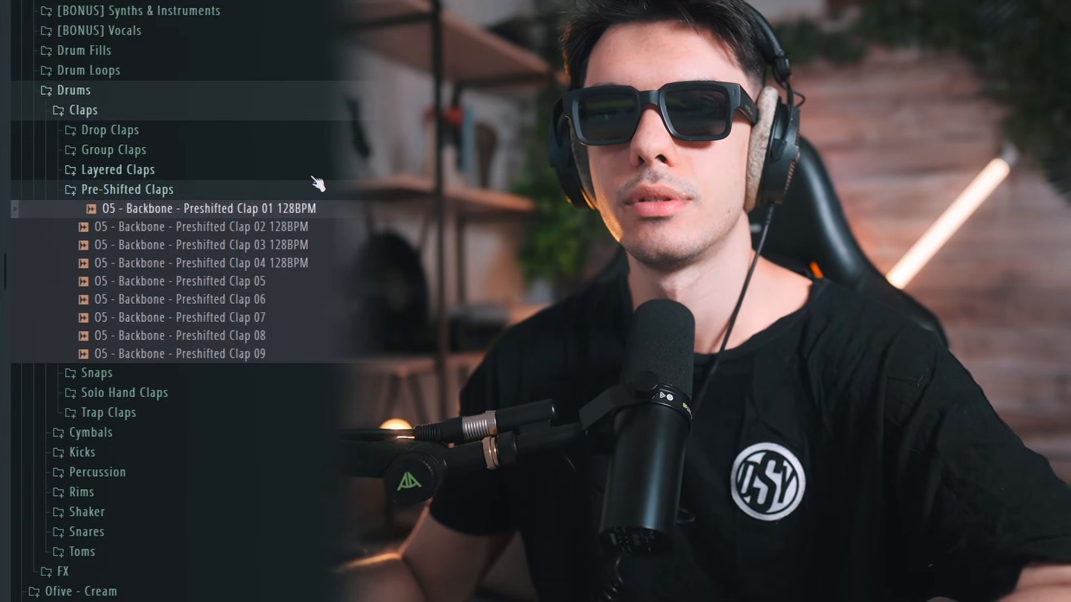
key(Down)
click(234, 268)
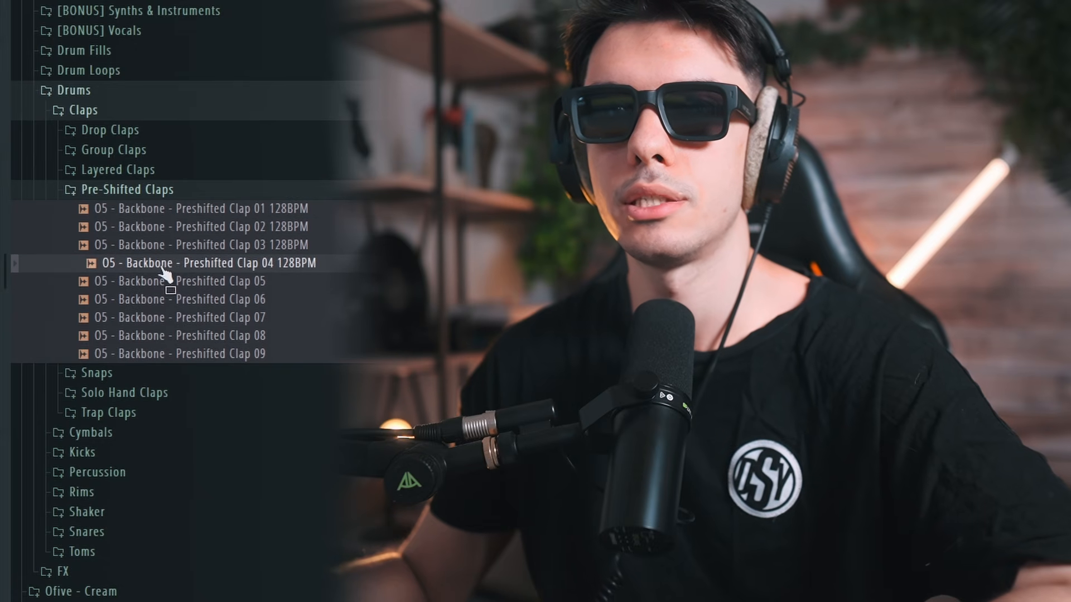
click(237, 338)
key(Down)
click(166, 341)
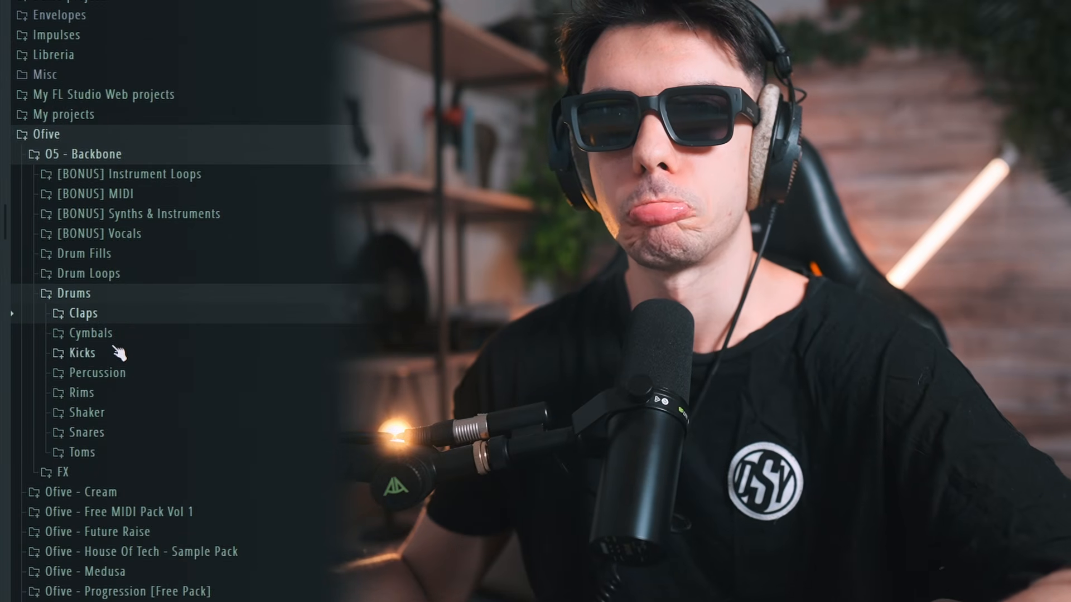
Open the Cymbals folder and audition the first Drop Ride loops, including Drop Ride 02 126BPM
click(115, 334)
click(140, 395)
key(Down)
scroll(300, 263, down, 4)
key(Down)
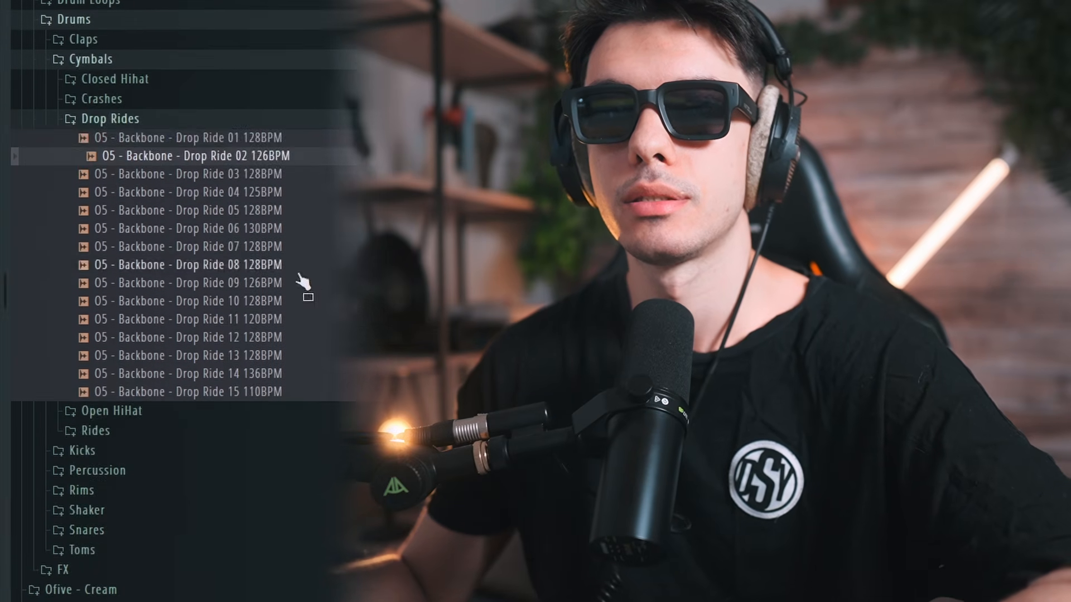
key(Down)
key(Left)
Audition samples in the Rides folder, including Ride 04, 15 and 16, and close the folder
click(91, 159)
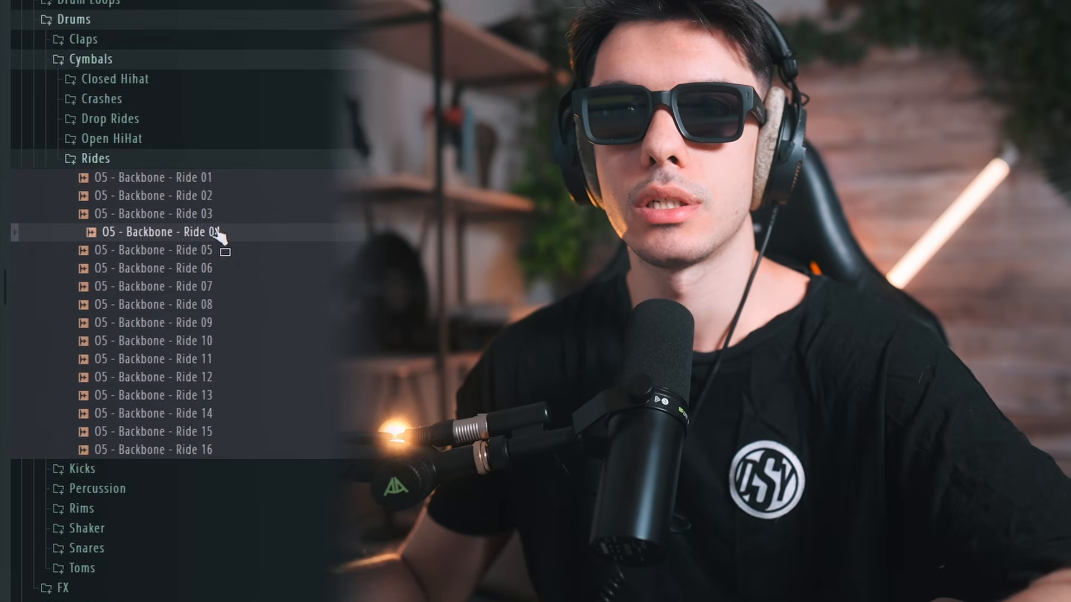
key(Down)
key(Down)
click(229, 433)
click(226, 450)
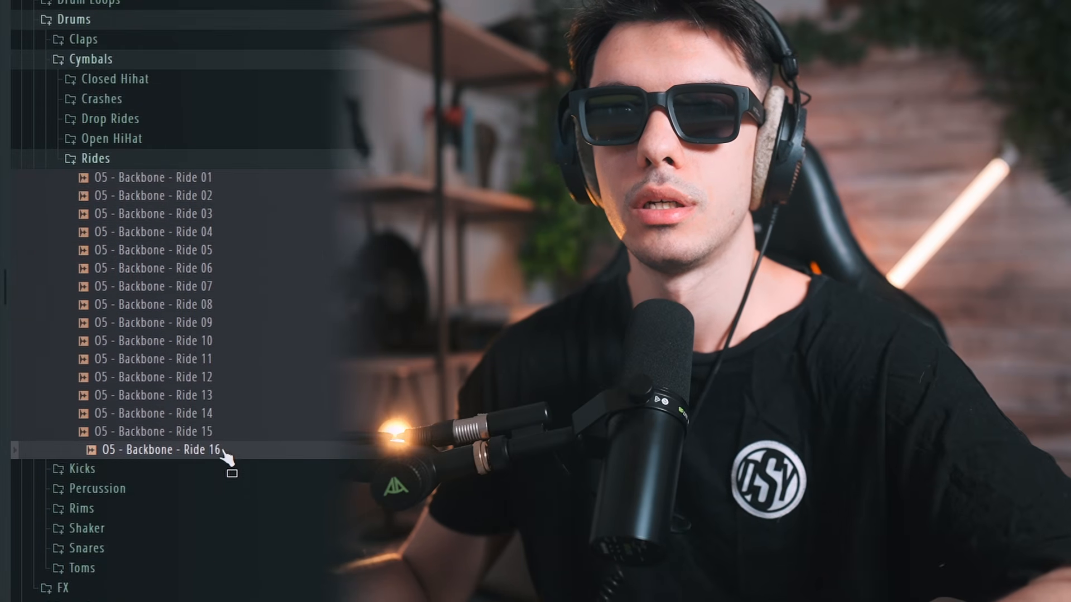
key(Left)
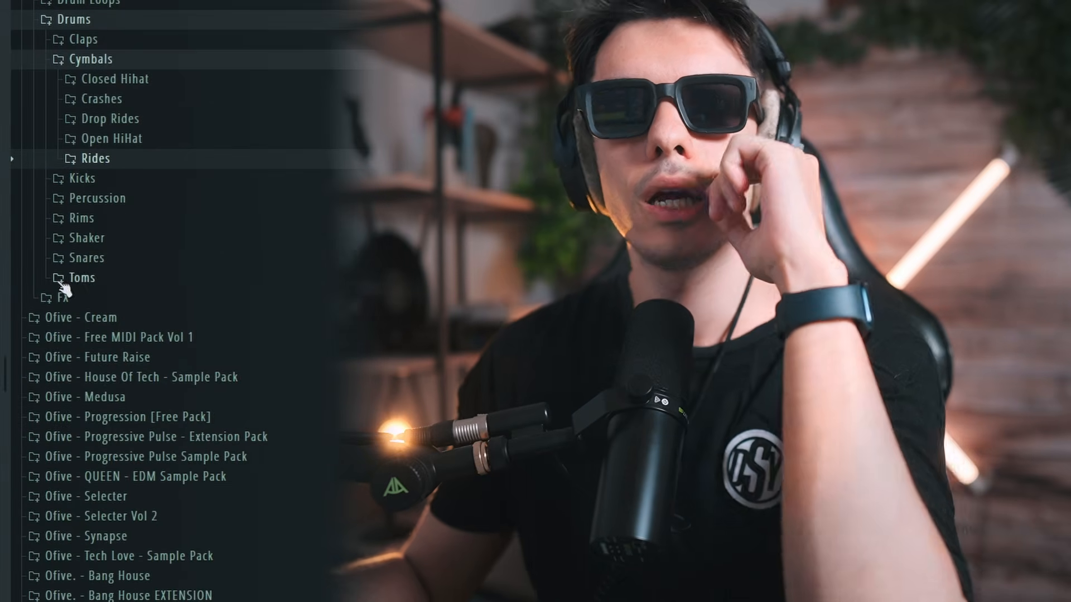
Check the Big Snares in the Snares folder and close the Snares folder
click(137, 266)
click(114, 277)
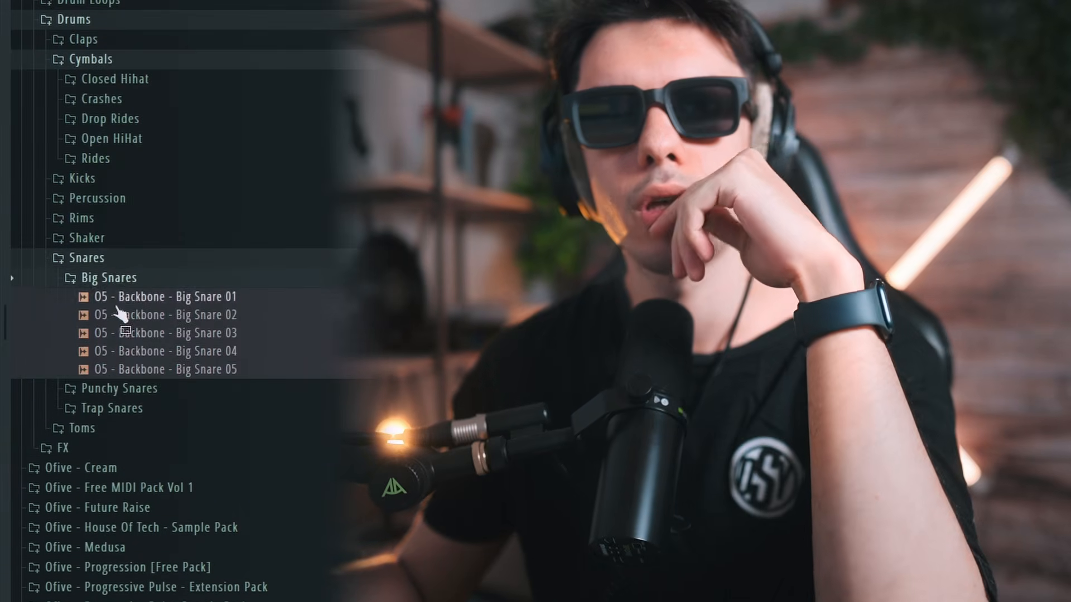
click(117, 260)
Open the Toms folder and audition its samples one after another, including Tom 08
click(114, 277)
drag(167, 351, 219, 389)
key(Down)
key(Down)
key(Down)
key(Down)
key(Down)
key(Down)
key(Down)
key(Down)
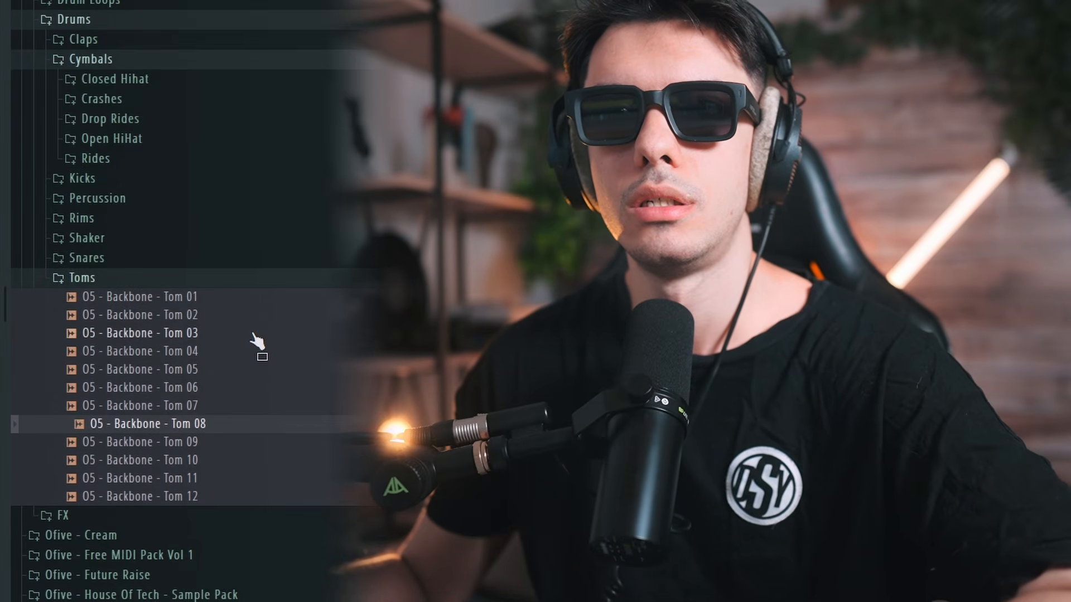
key(Up)
key(Up)
key(Down)
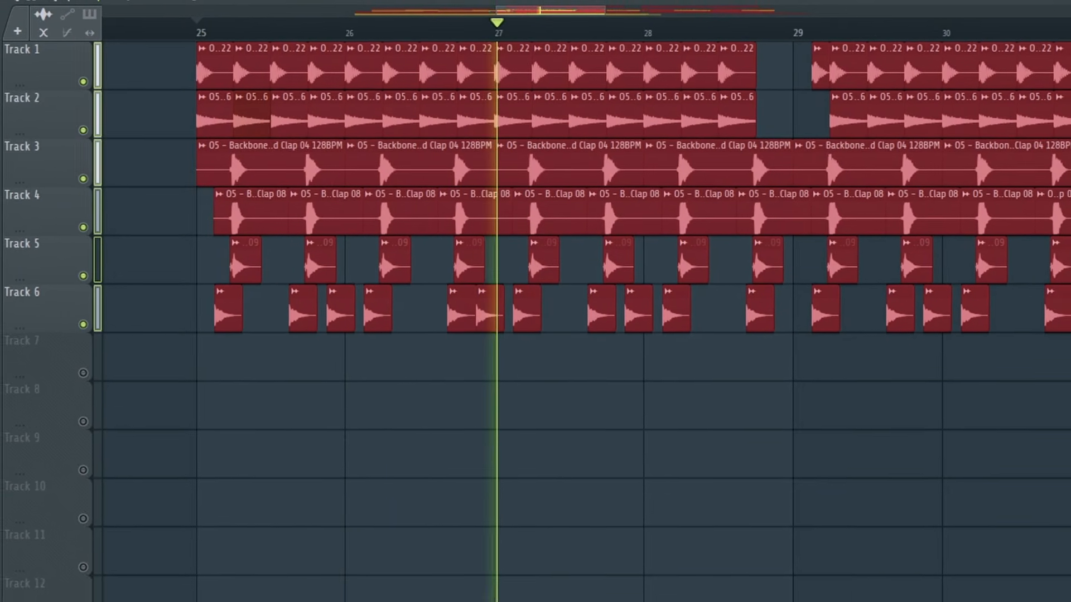
Play the drum arrangement and audition samples in the Drum Fills folder, including Drum Fill 15 127BPM and 18 128BPM, and close the folder
key(space)
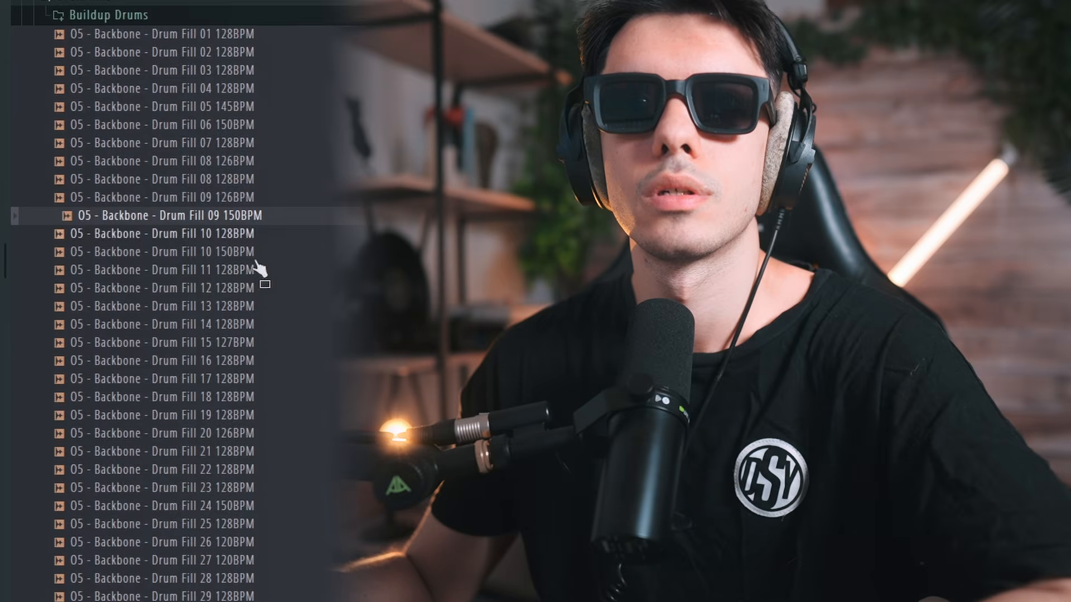
key(Down)
key(Down)
key(Down)
key(Down)
key(Down)
key(Down)
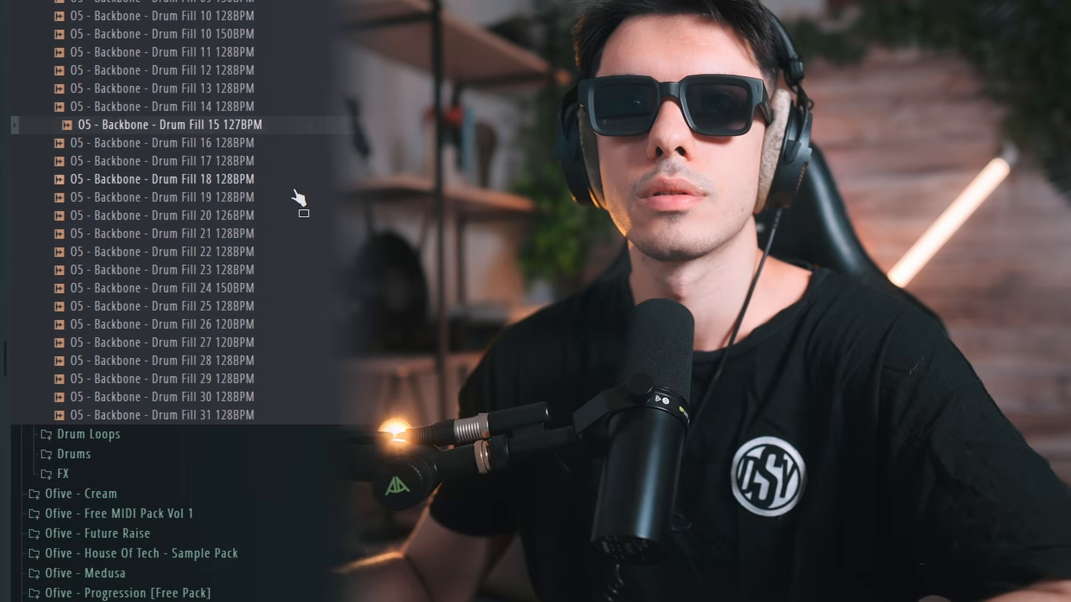
key(Down)
key(Down)
key(Down)
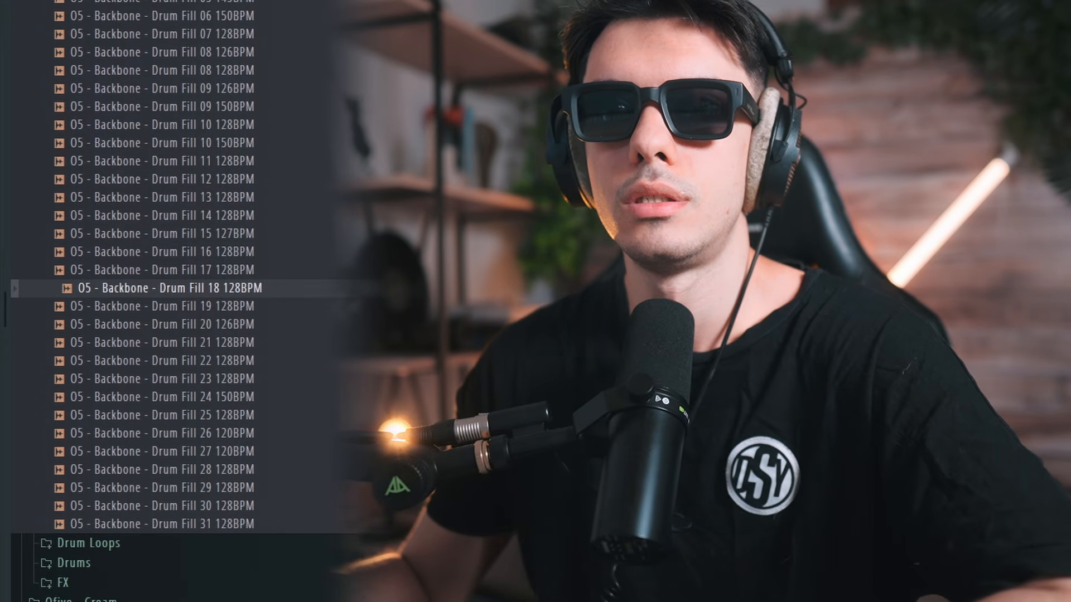
click(257, 452)
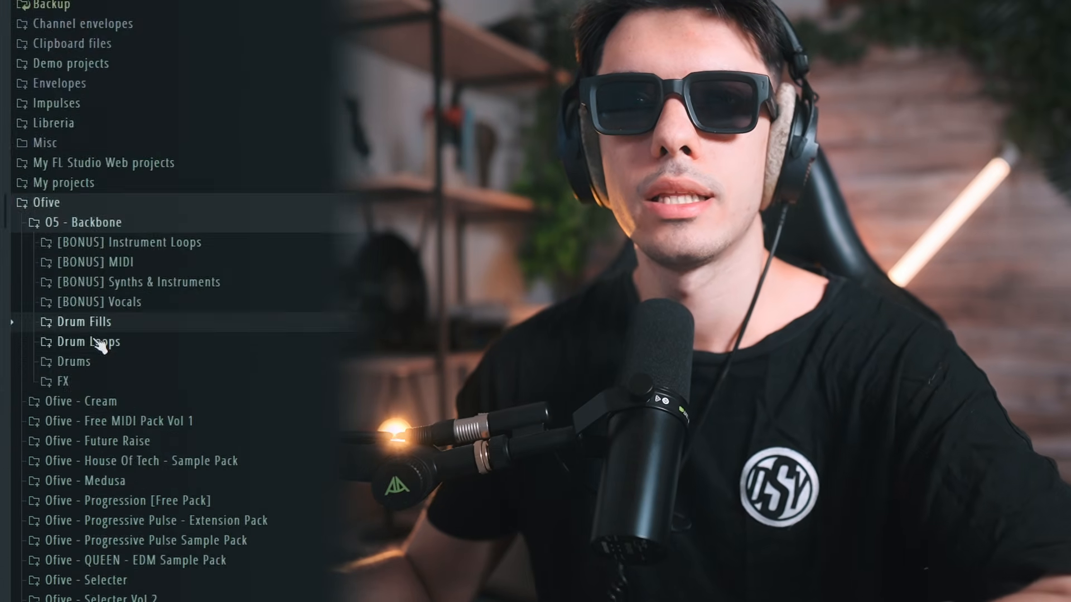
Open the Drum Loops folder and audition samples in Top Loops and Cymbal Loops, including Top Loop 02 128BPM and Cymbal Loop 11 128BPM
click(105, 342)
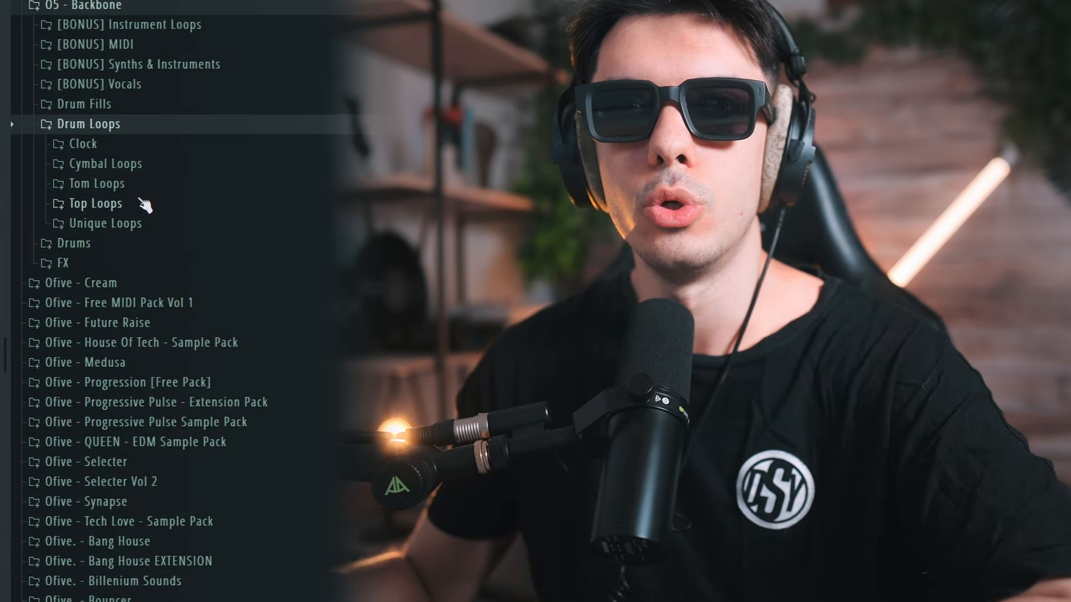
click(105, 223)
click(95, 204)
click(173, 302)
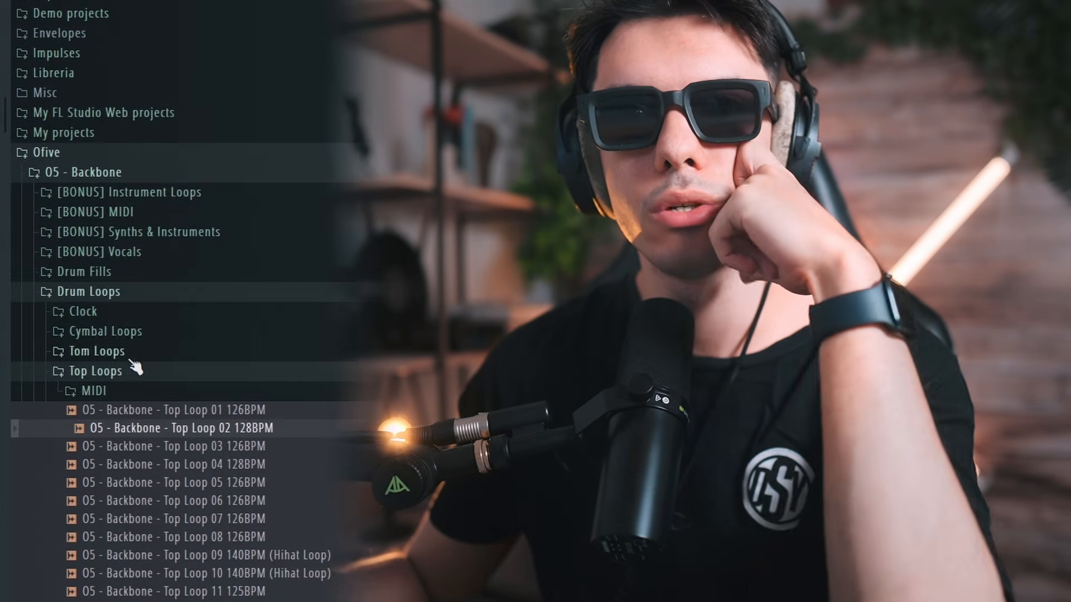
click(130, 334)
click(171, 387)
click(227, 405)
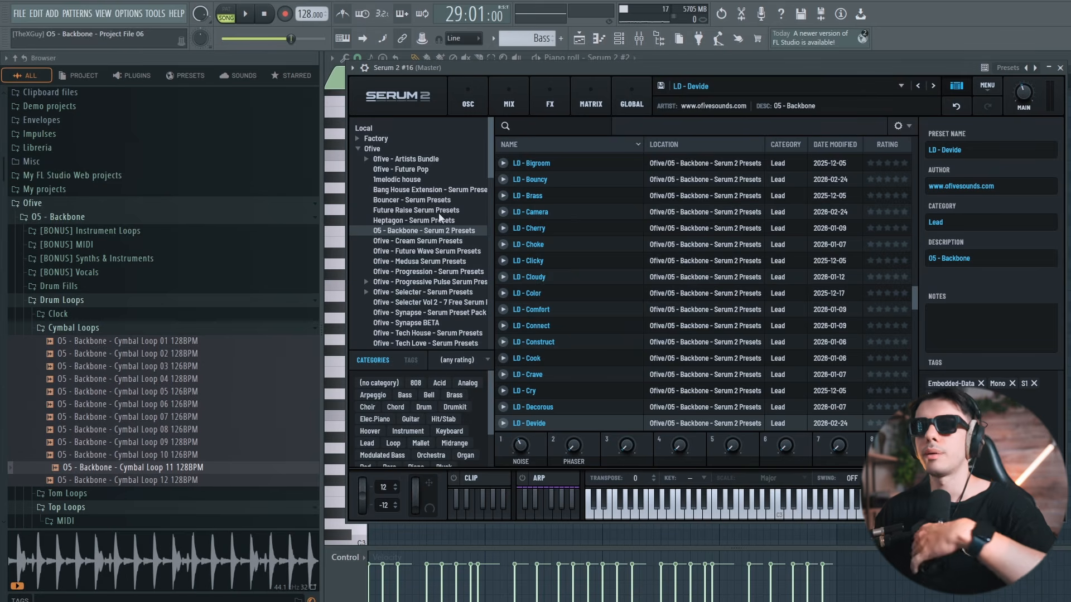
Browse the O5 - Backbone Serum 2 presets and audition bass sounds, including BS - Robocop and BS - Treat
scroll(597, 283, down, 10)
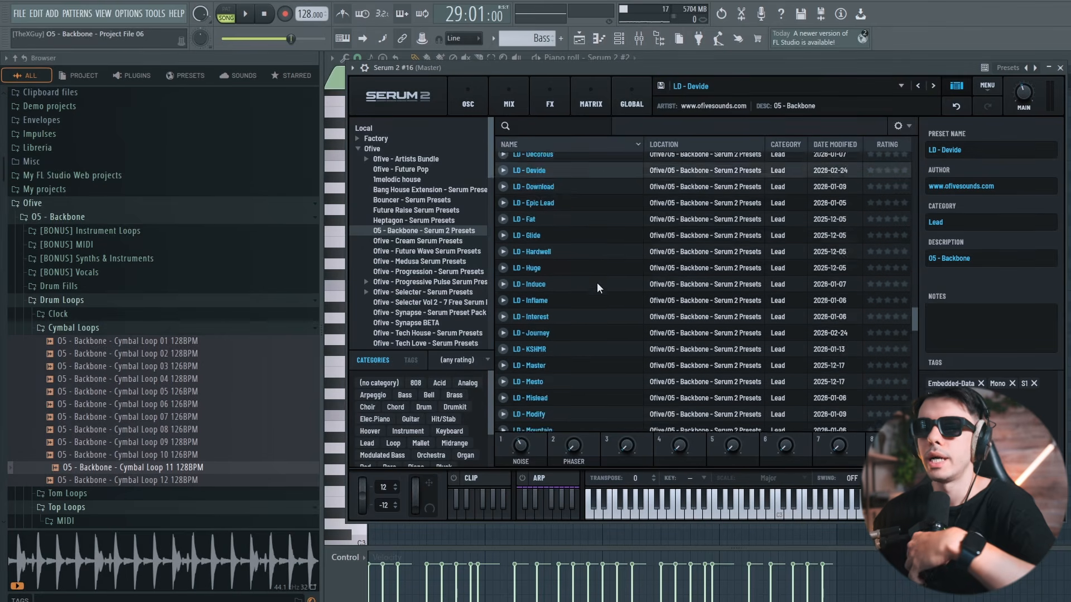
scroll(597, 282, up, 15)
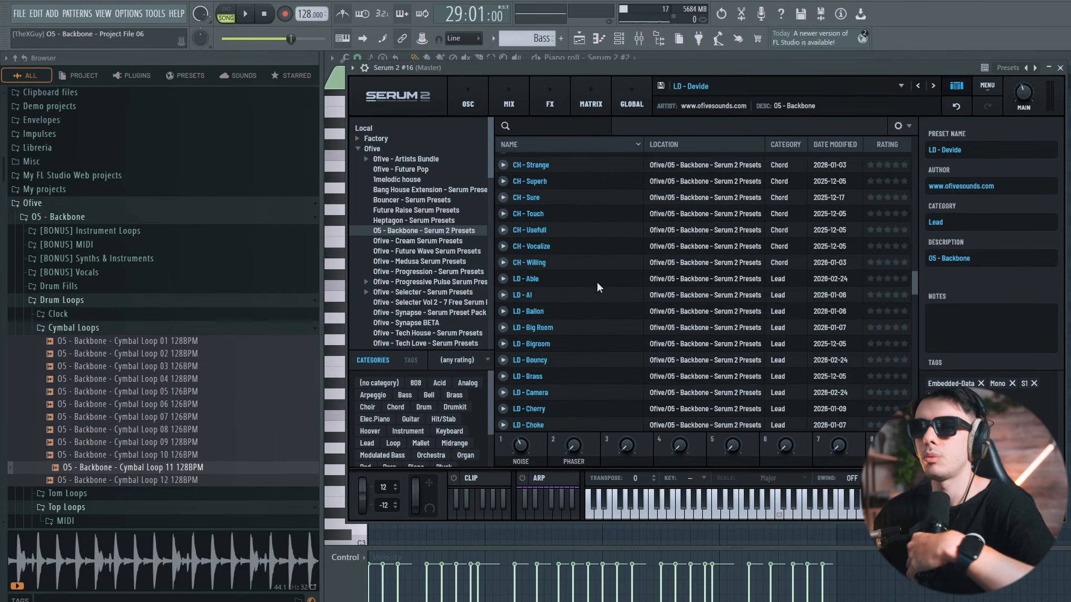
click(567, 218)
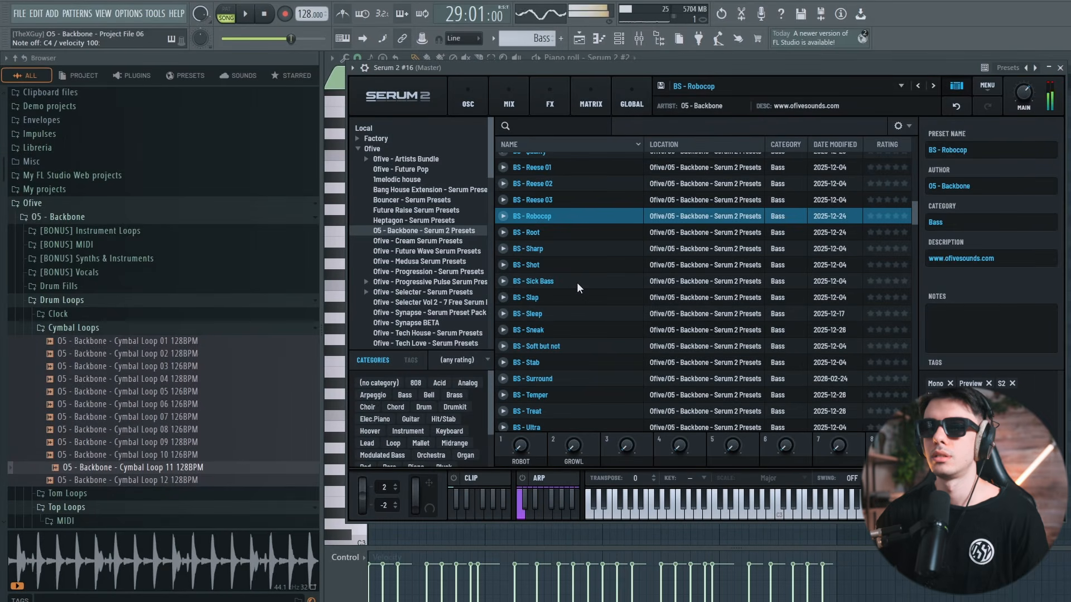
scroll(592, 334, down, 3)
click(610, 371)
click(569, 340)
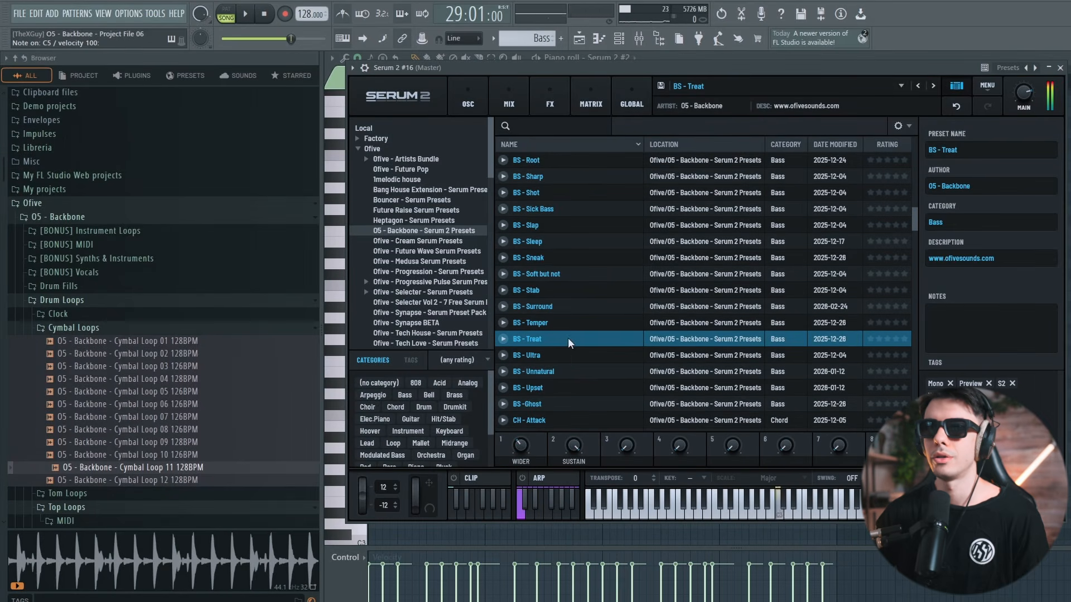
click(551, 368)
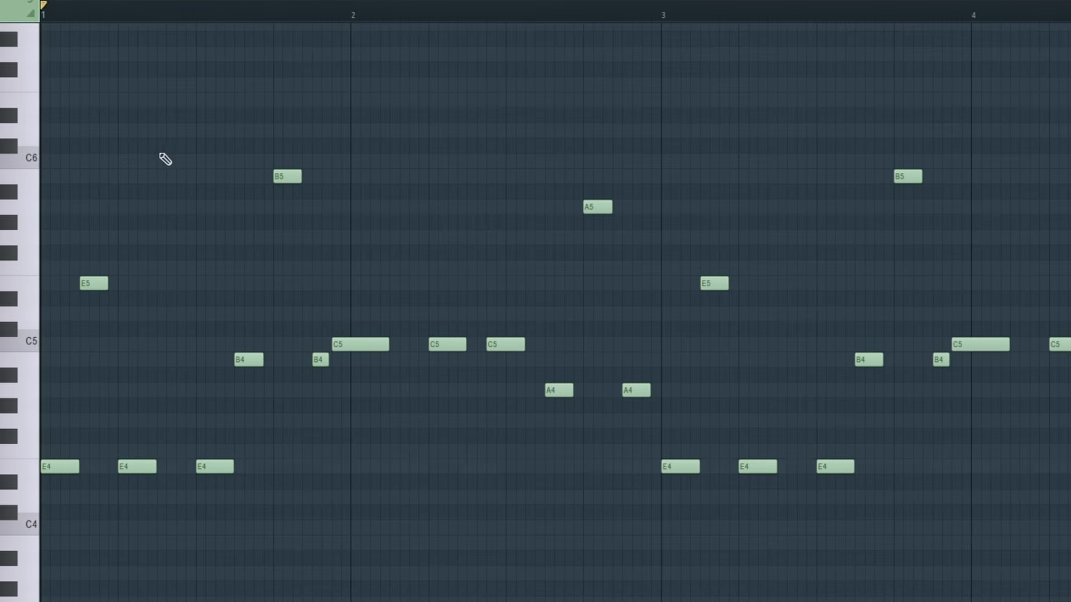
Play the bass pattern in the piano roll, select its upper notes and check the bass's RBass and ShaperBox 3 effects
scroll(579, 137, down, 1)
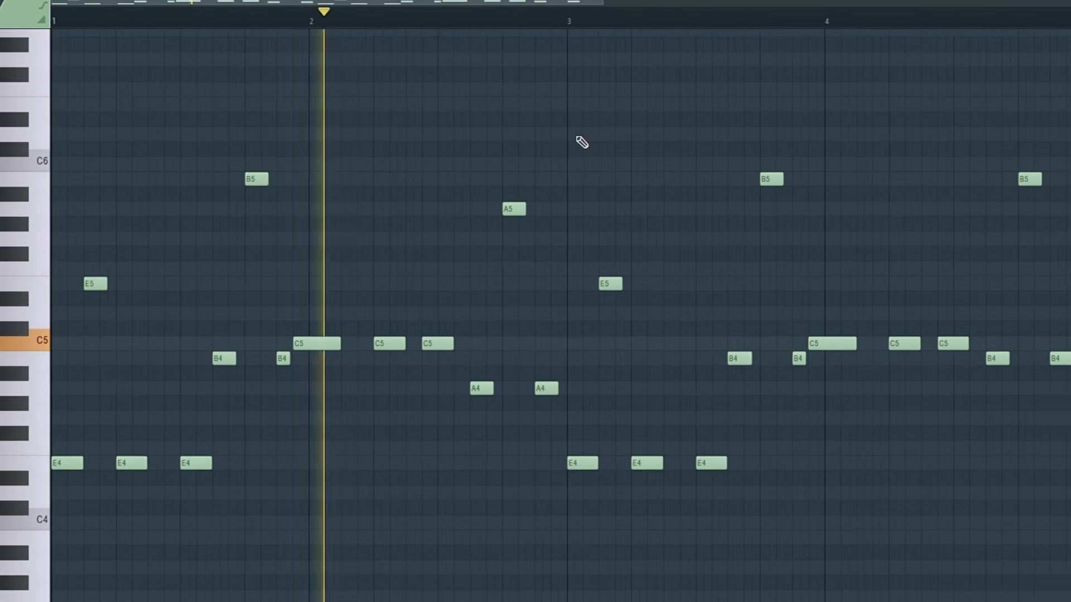
scroll(578, 139, down, 1)
key(space)
drag(91, 318, 1007, 73)
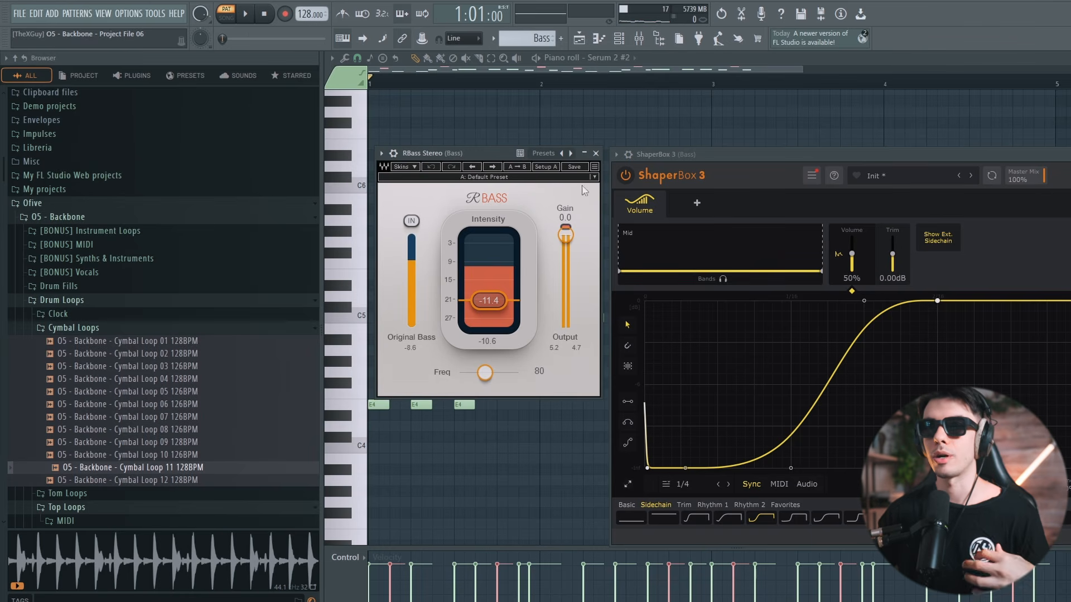
drag(760, 159, 674, 155)
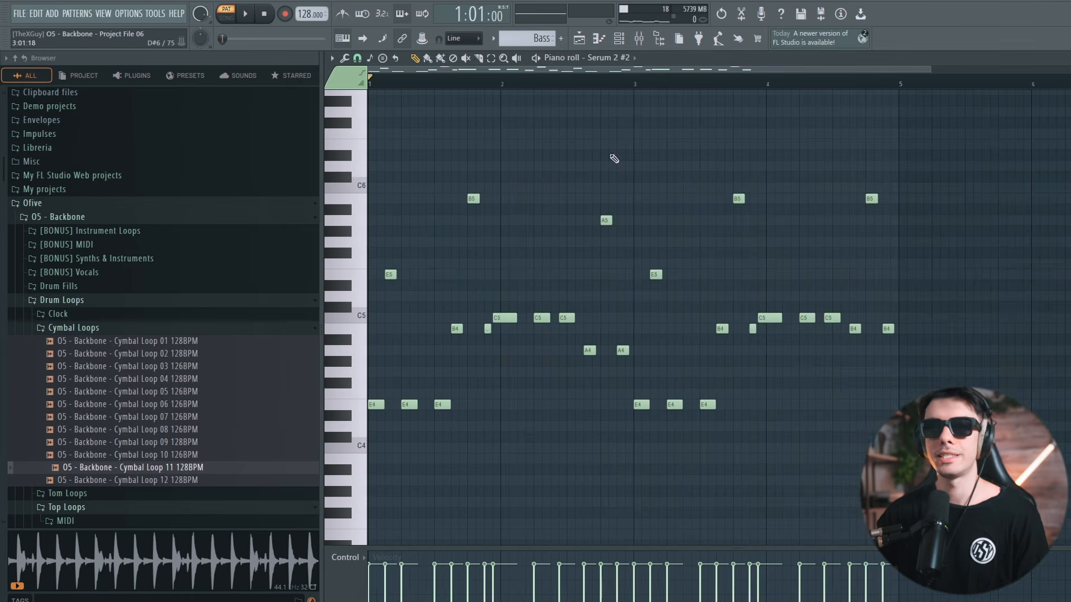
key(space)
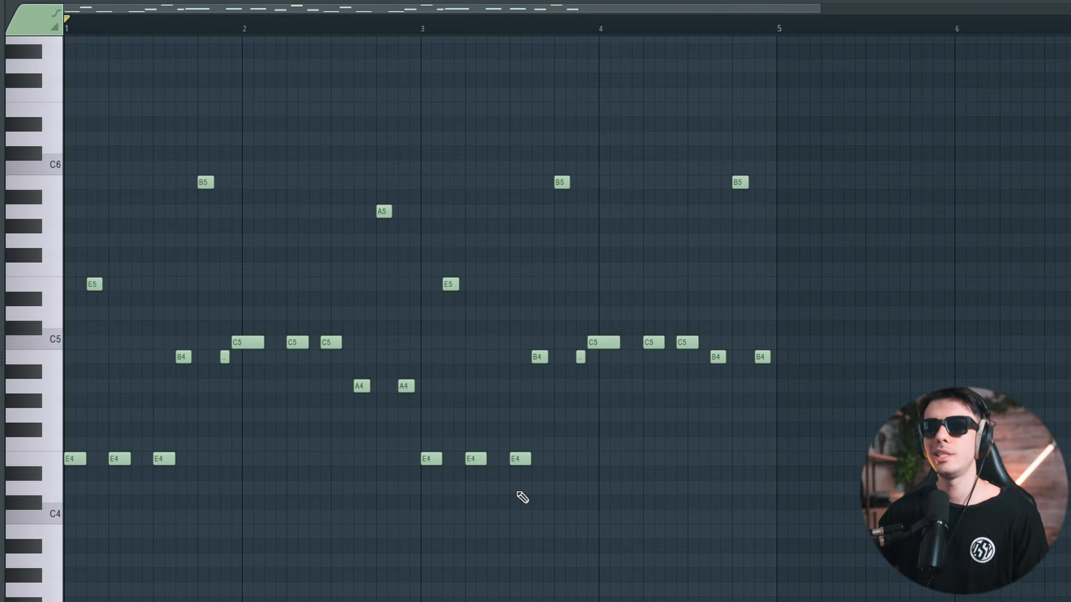
Switch the piano roll from the bass pattern to the chord pattern and play it
key(ctrl+a)
ctrl+drag(882, 562, 61, 113)
drag(83, 321, 786, 100)
key(ctrl+Down)
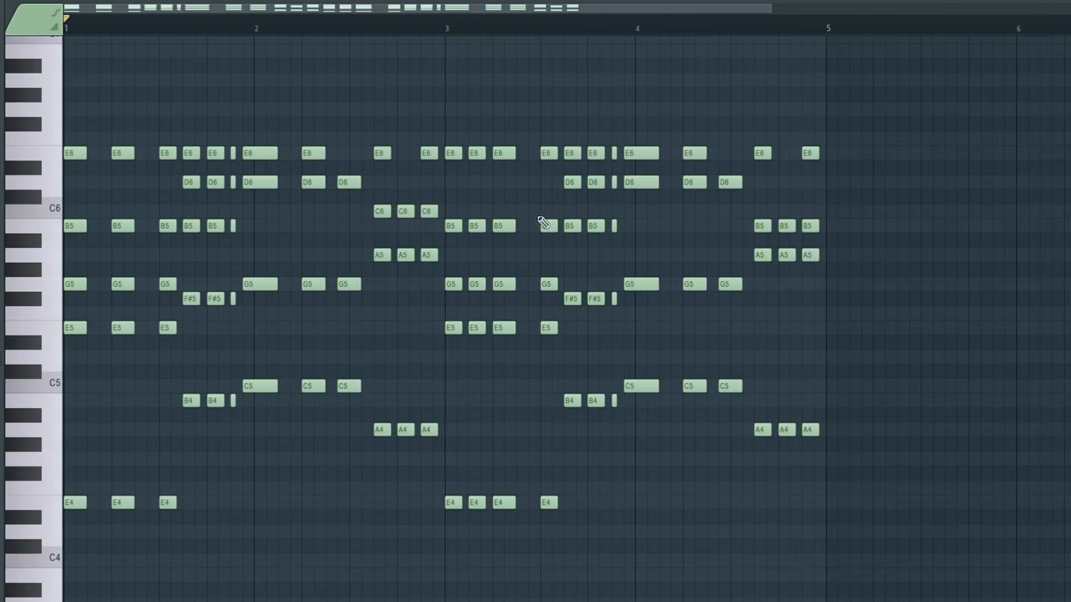
key(space)
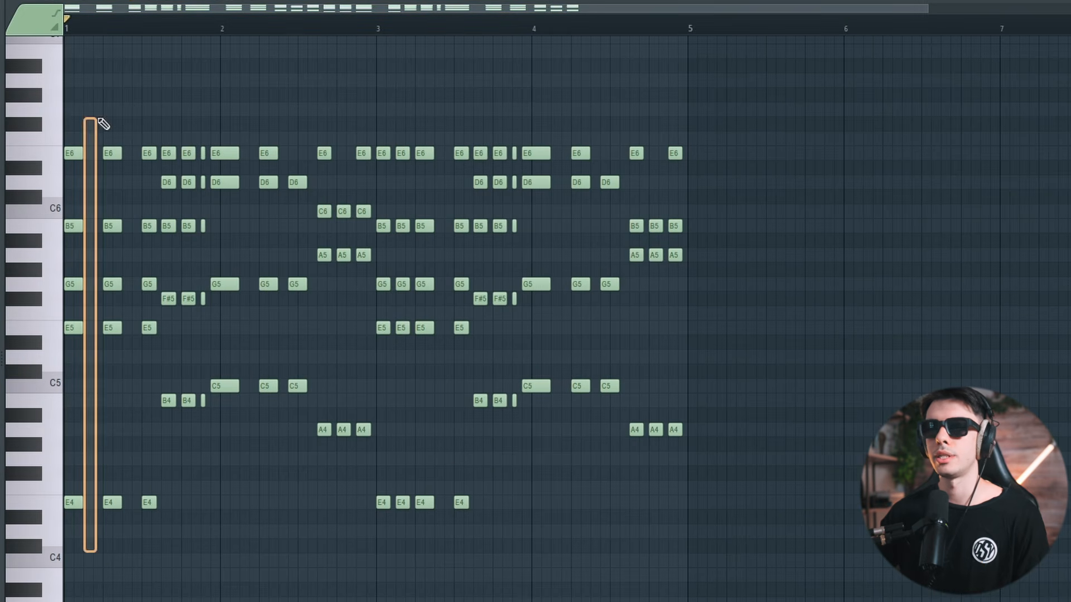
key(ctrl+a)
drag(887, 251, 1048, 186)
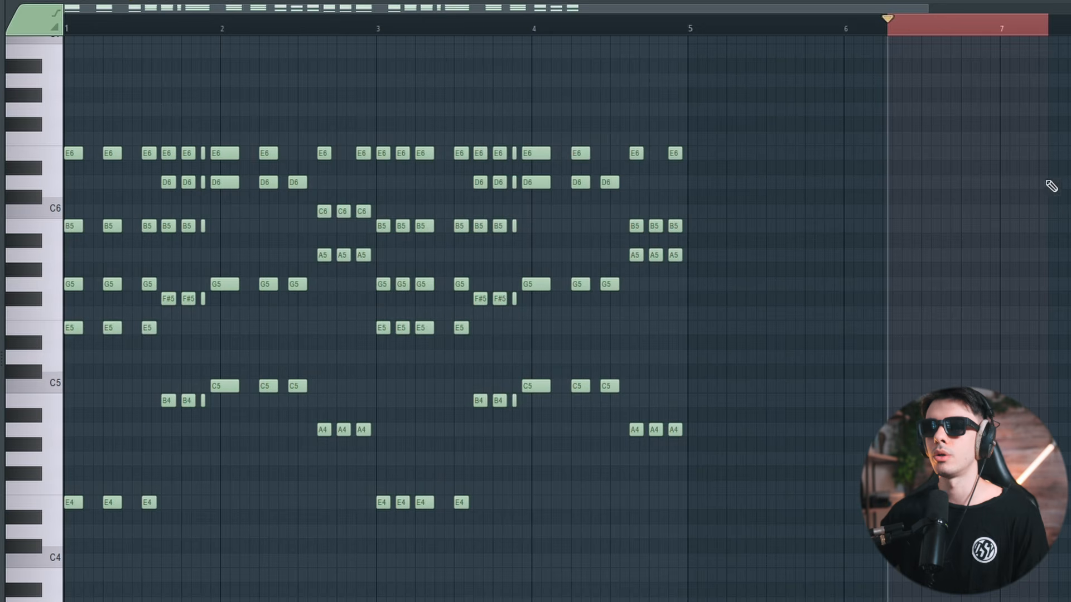
click(899, 31)
scroll(178, 319, up, 2)
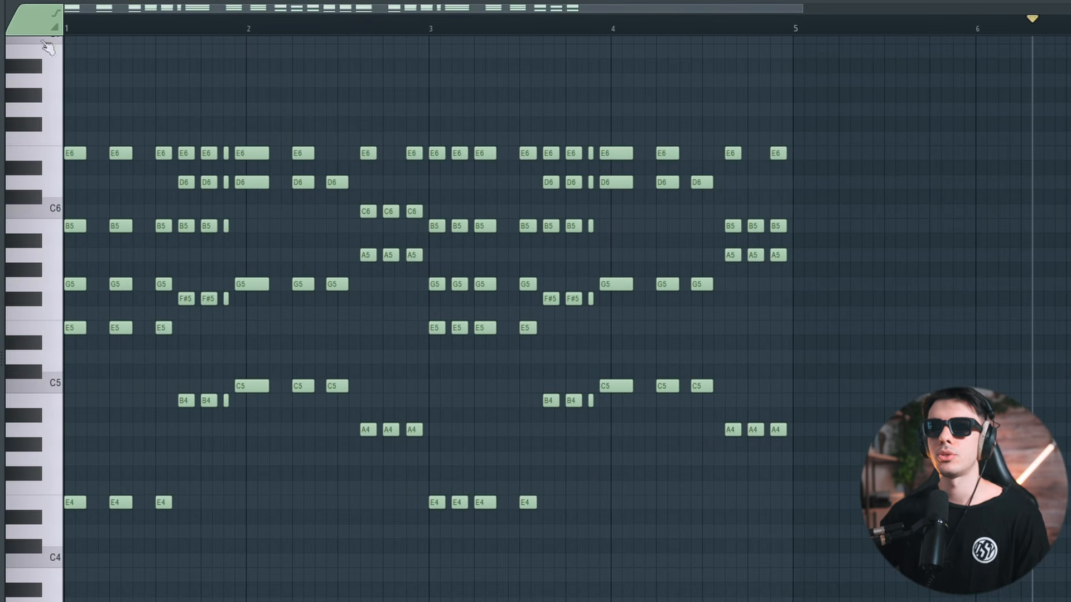
Select groups of chord notes around bar 2 and check the envelope 1 release of the CH - Enjoy preset
drag(182, 88, 218, 184)
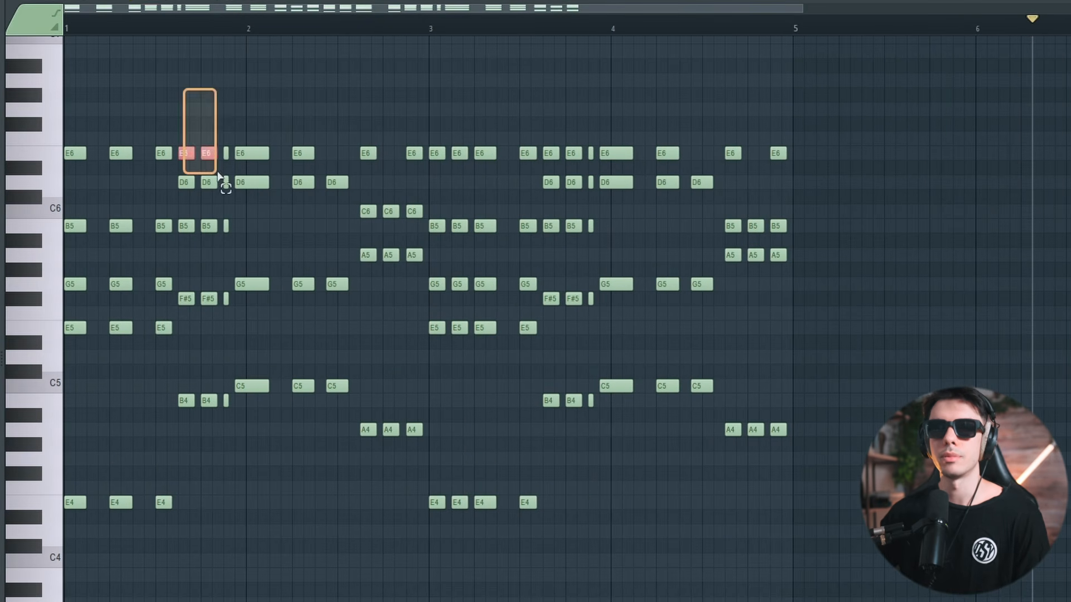
scroll(198, 184, up, 2)
drag(252, 103, 273, 378)
scroll(282, 354, down, 1)
scroll(327, 266, down, 2)
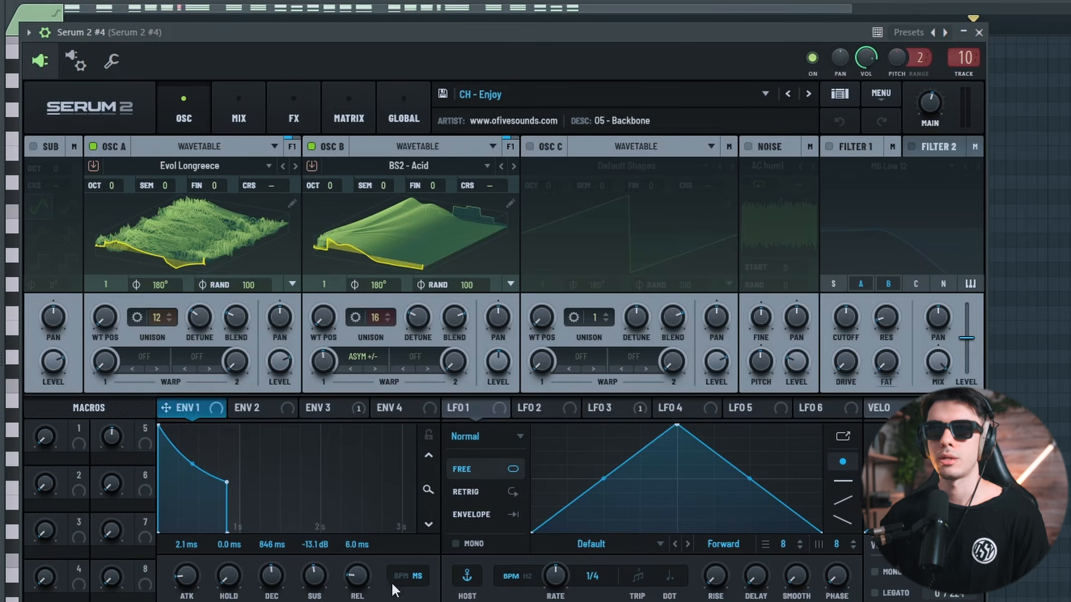
drag(363, 569, 355, 574)
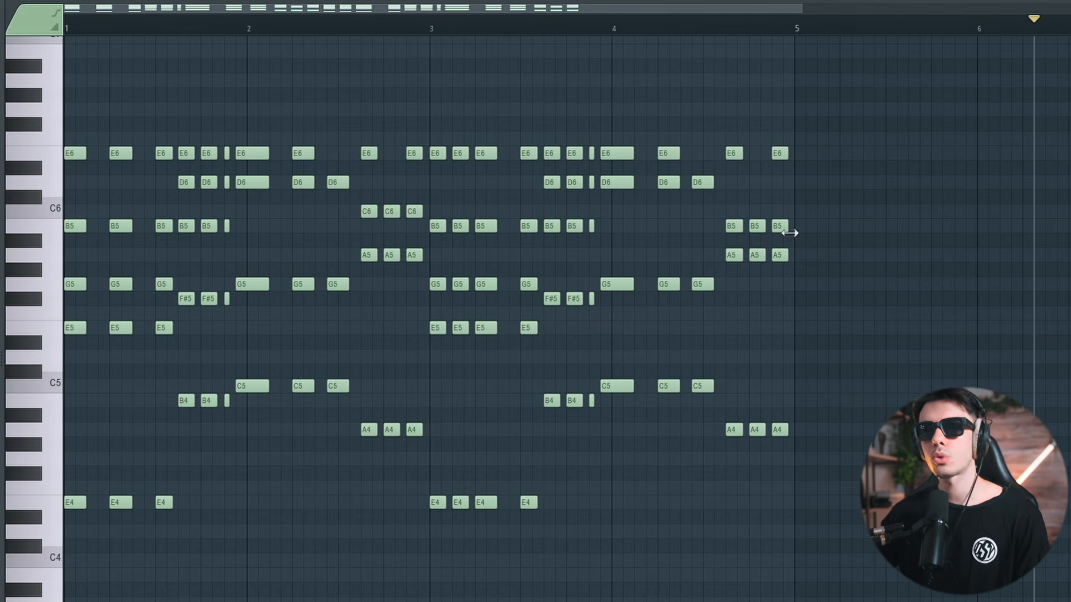
Examine the whole chord pattern and select the repeated E6 notes along its top line
drag(826, 531, 79, 119)
click(201, 121)
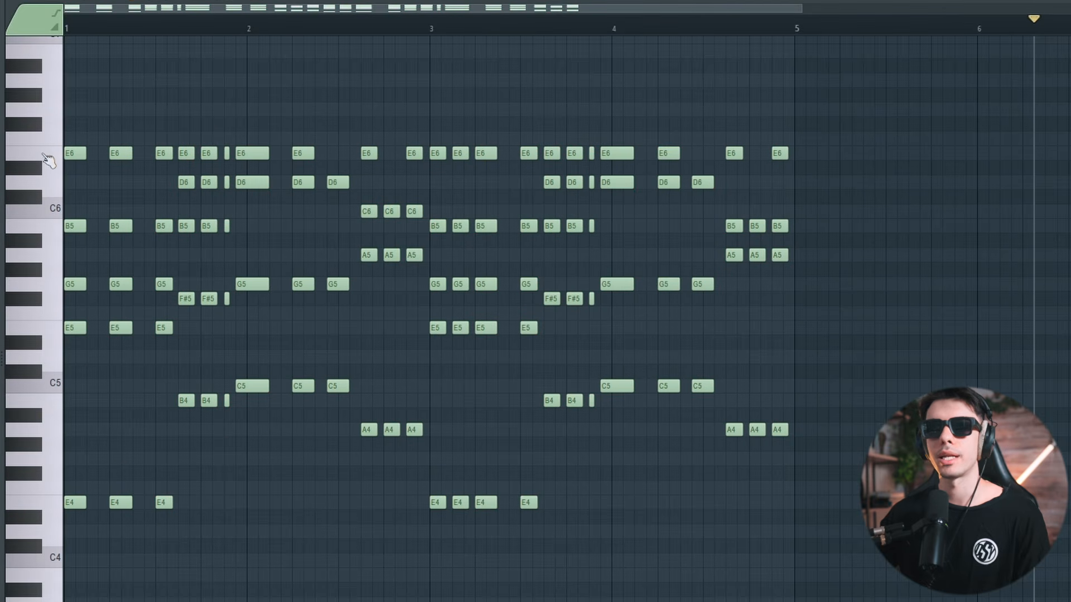
drag(77, 129, 813, 154)
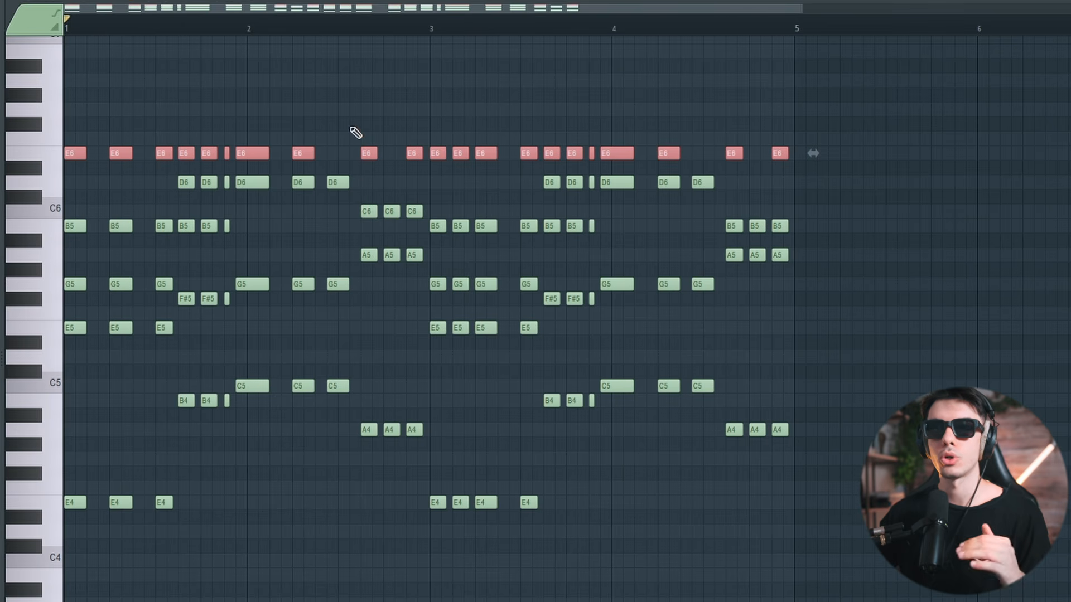
click(355, 133)
Try filling the gaps in the E6 top line over the last chords of bar 2
scroll(418, 175, up, 2)
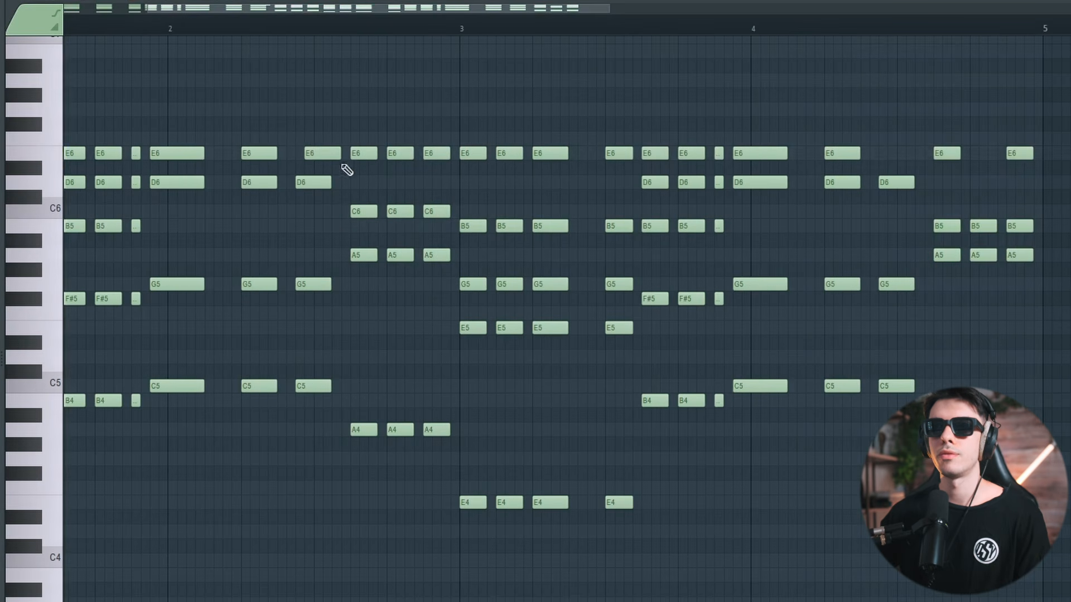
scroll(309, 152, down, 4)
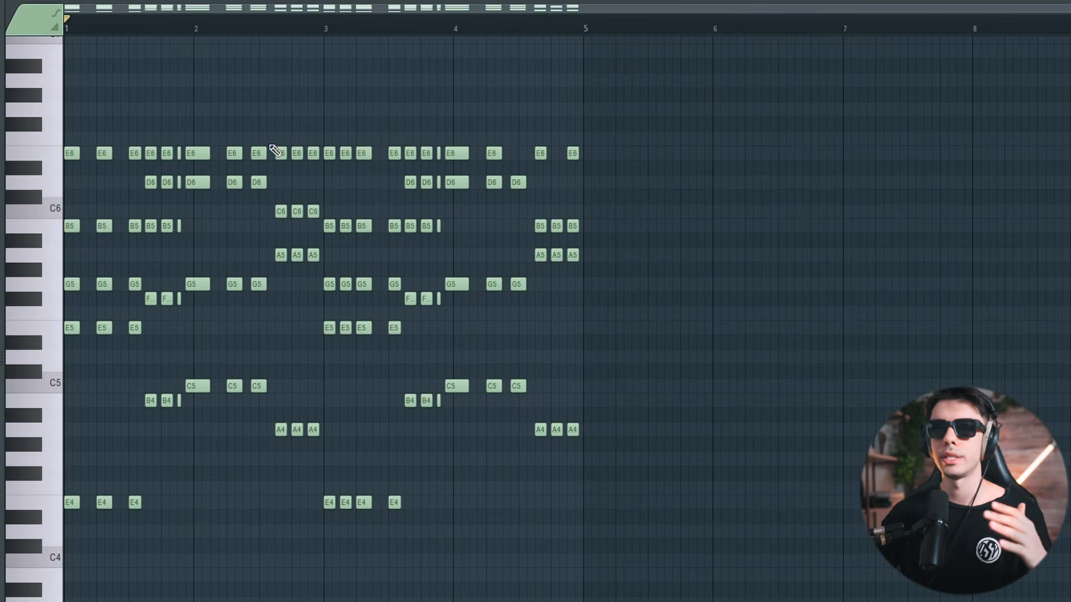
scroll(262, 146, up, 3)
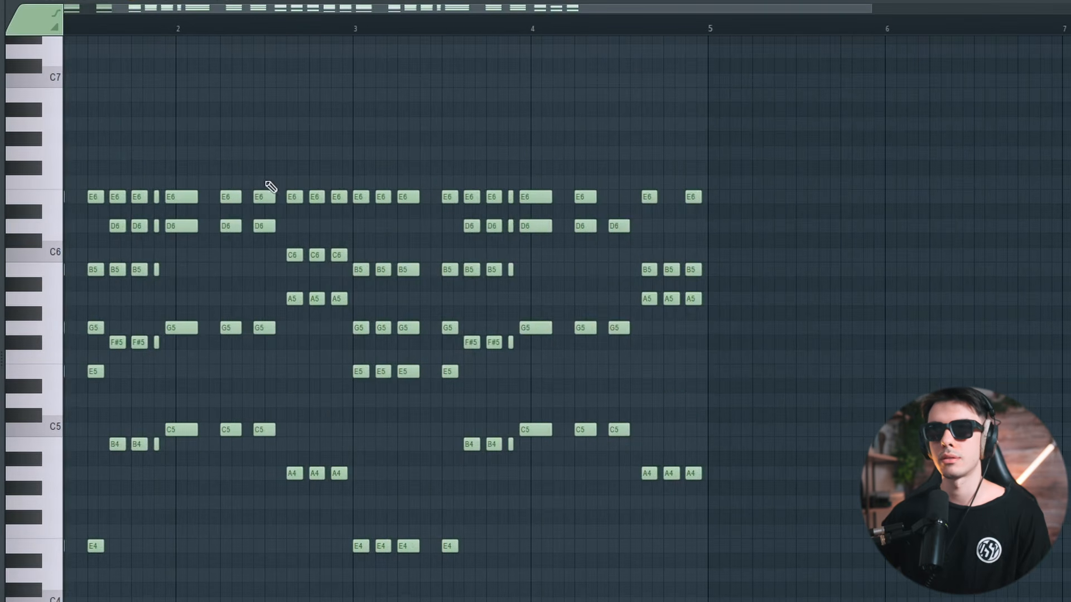
scroll(179, 33, left, 2)
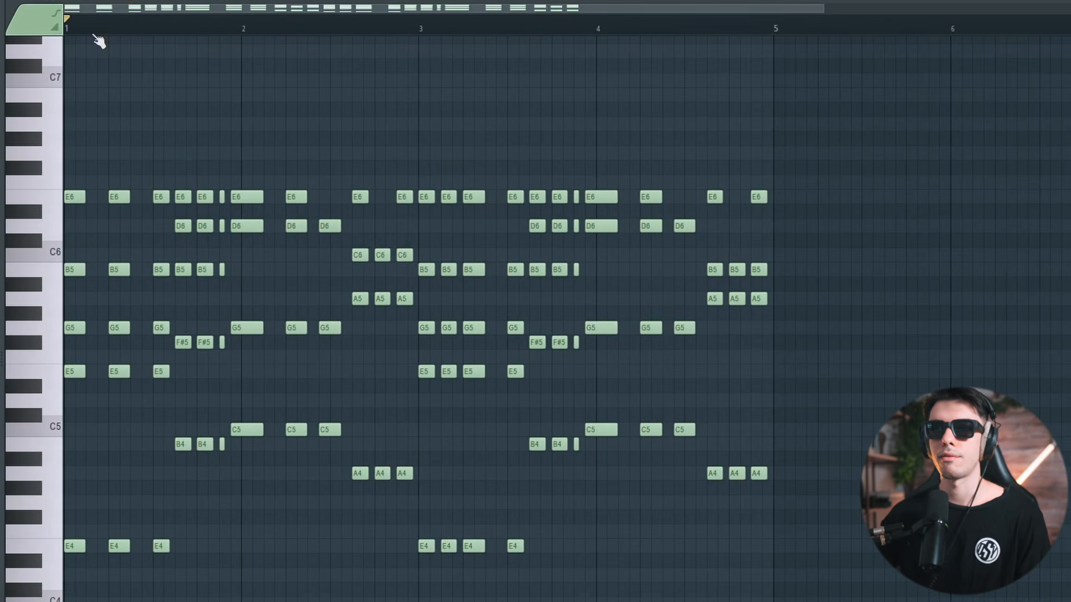
Play the start of the chord pattern with its repeated E6 top notes
key(space)
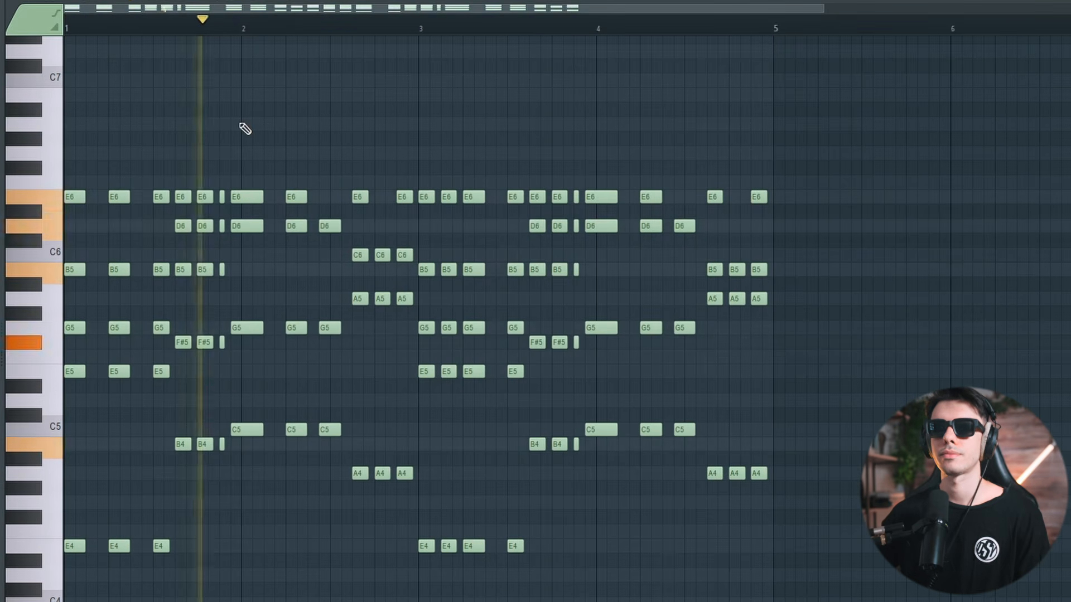
key(space)
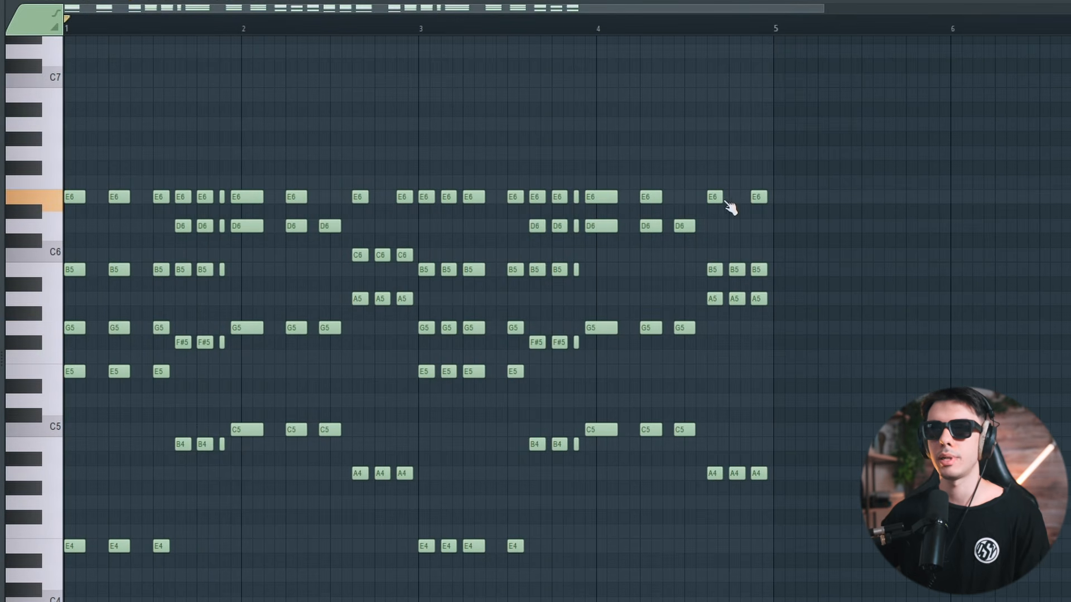
scroll(119, 283, up, 2)
scroll(123, 322, down, 2)
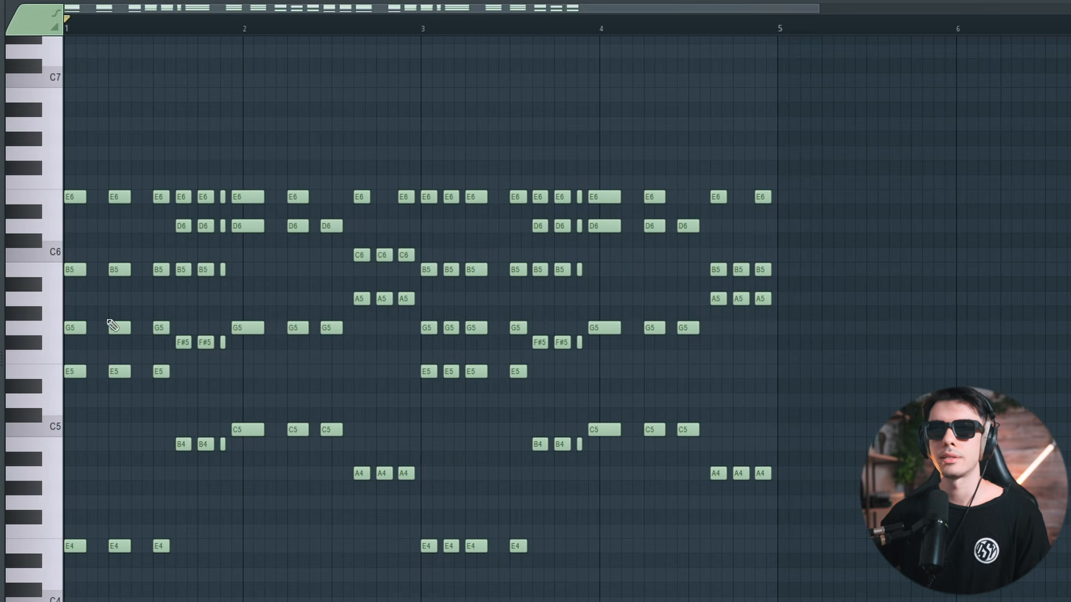
Copy the three G5 notes of the C chords around bar 2 up to B5, keeping the original notes
drag(174, 329, 174, 330)
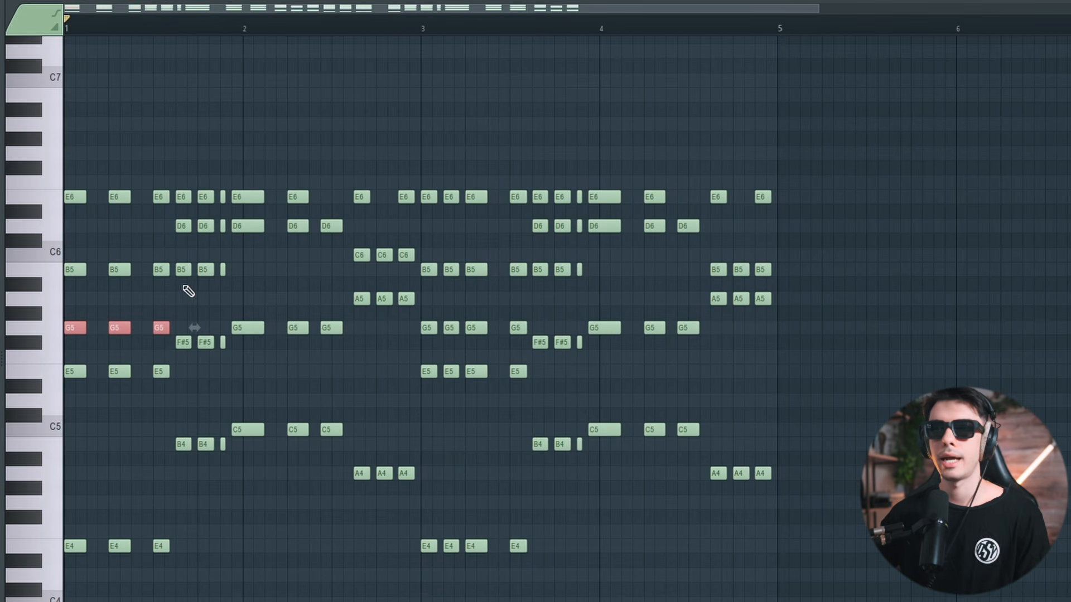
drag(261, 357, 335, 328)
drag(250, 326, 246, 261)
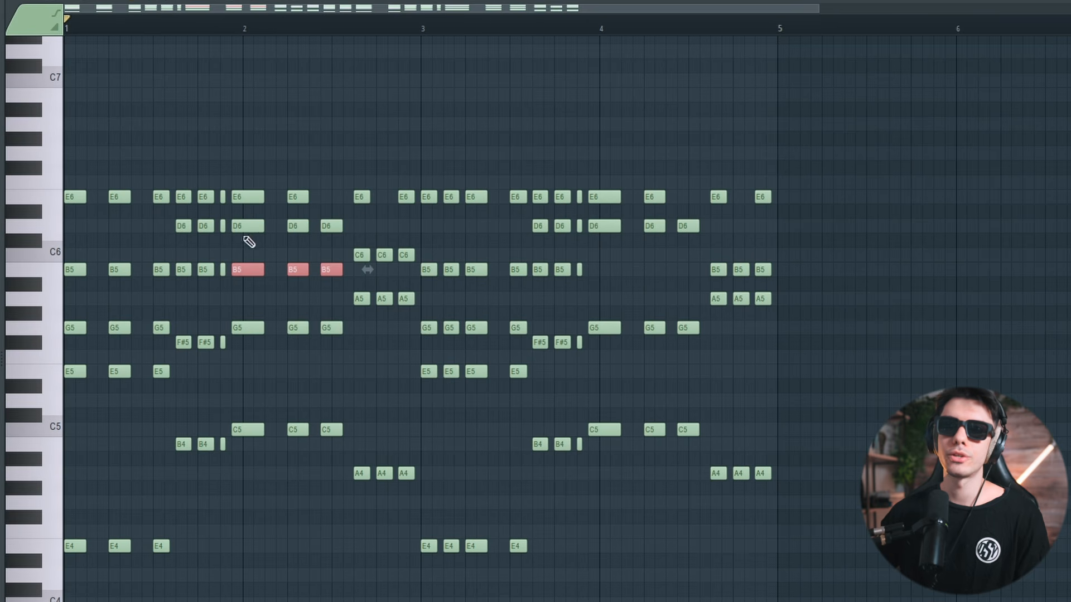
key(ctrl+z)
drag(263, 329, 244, 268)
drag(215, 146, 170, 479)
click(181, 160)
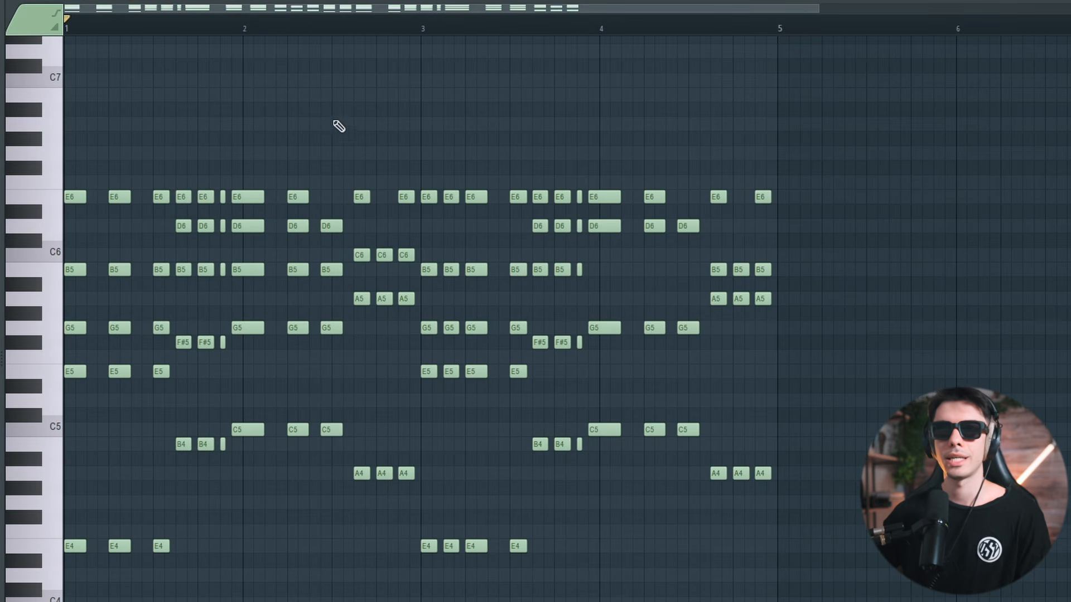
Play the chord pattern and delete the three added B5 notes of the C chords around bar 2
scroll(153, 108, up, 2)
key(space)
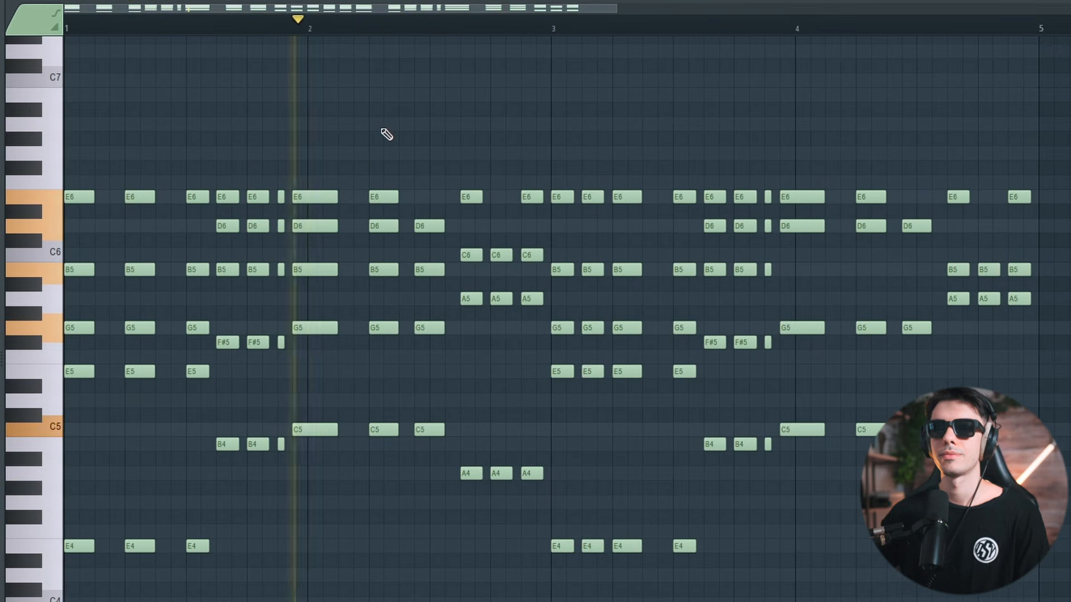
key(space)
drag(304, 249, 422, 283)
key(space)
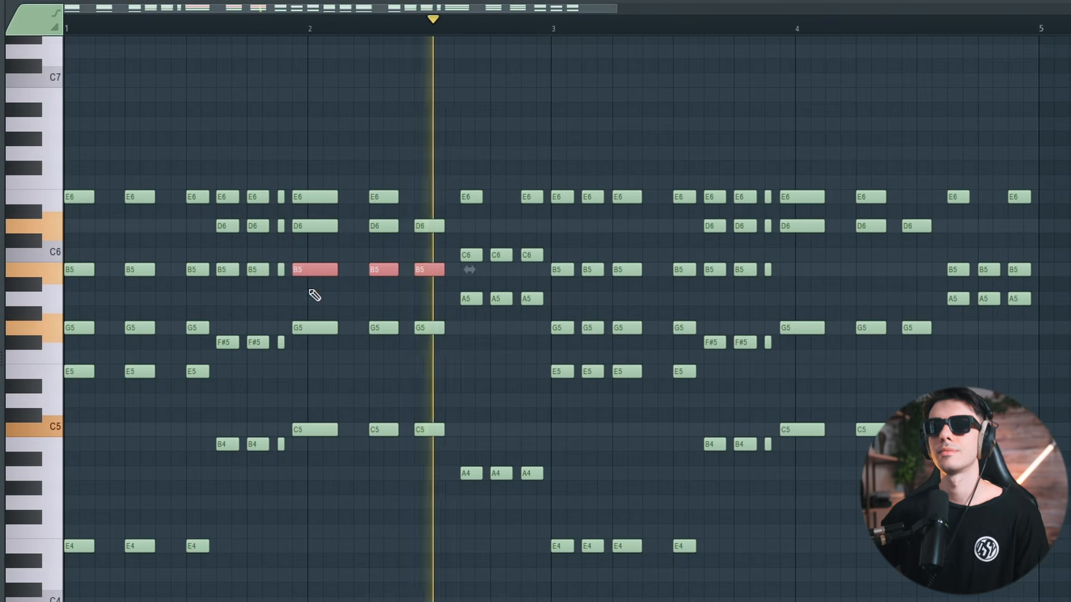
key(Delete)
key(space)
View the Serum 2 chord layers with the CH - Sawish and CH - Hush presets and play each one
scroll(321, 304, down, 1)
scroll(320, 304, down, 1)
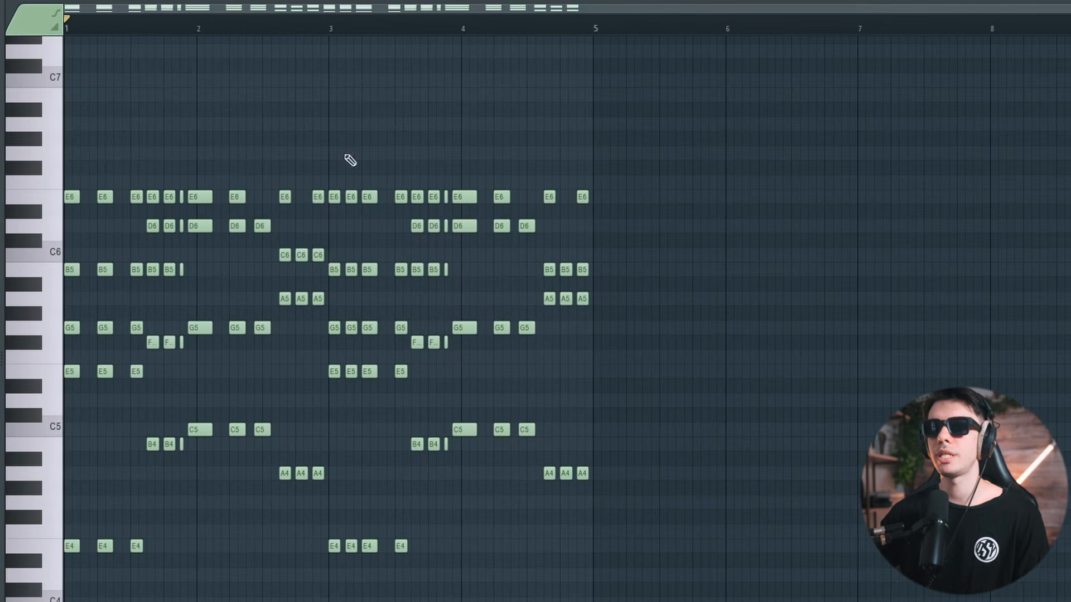
key(F6)
click(496, 116)
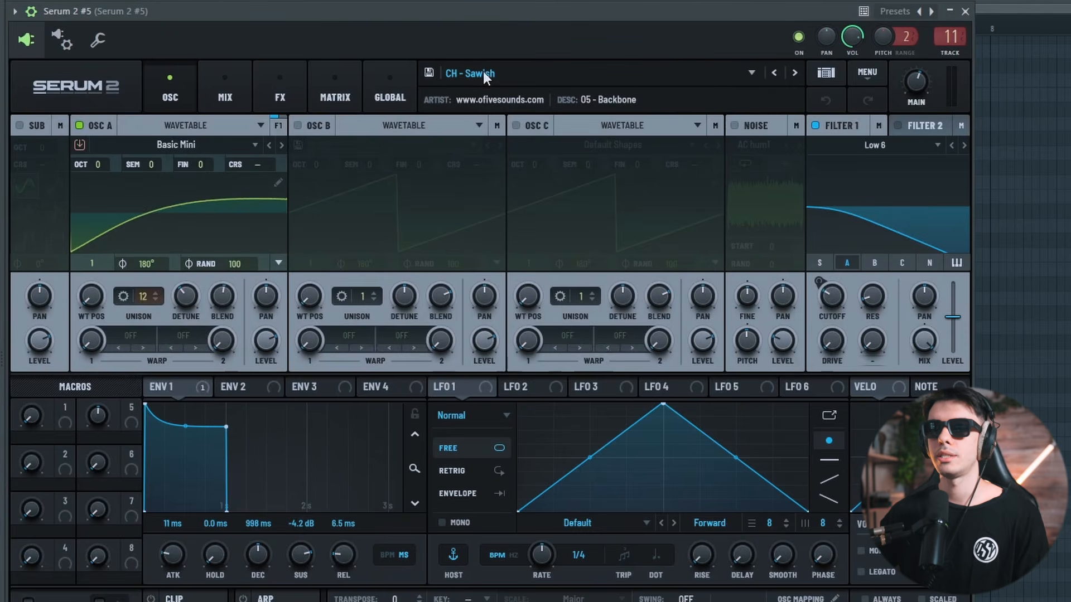
key(Escape)
key(space)
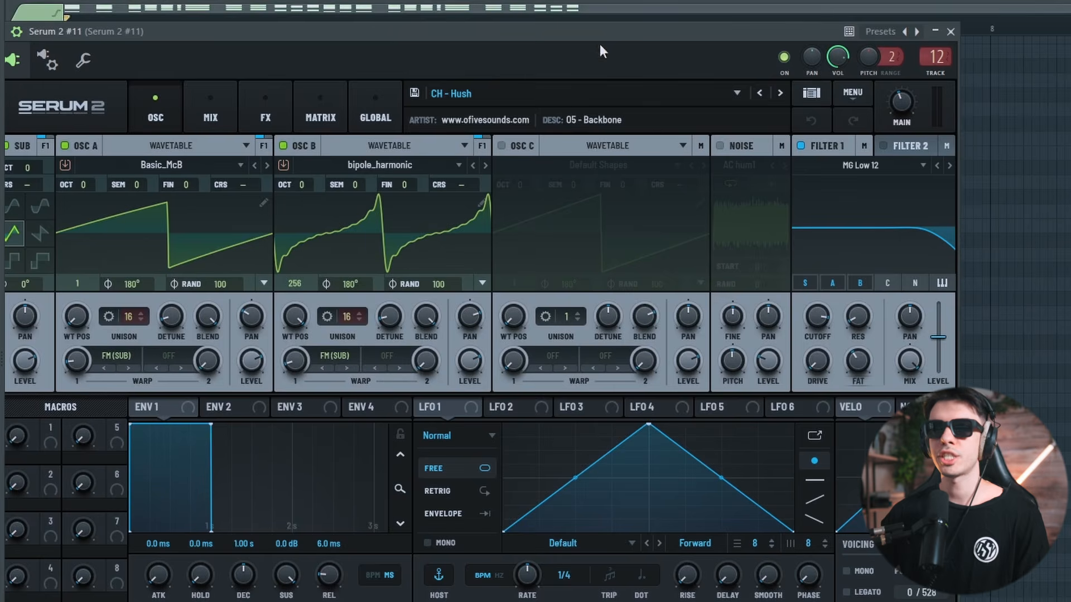
key(Escape)
key(space)
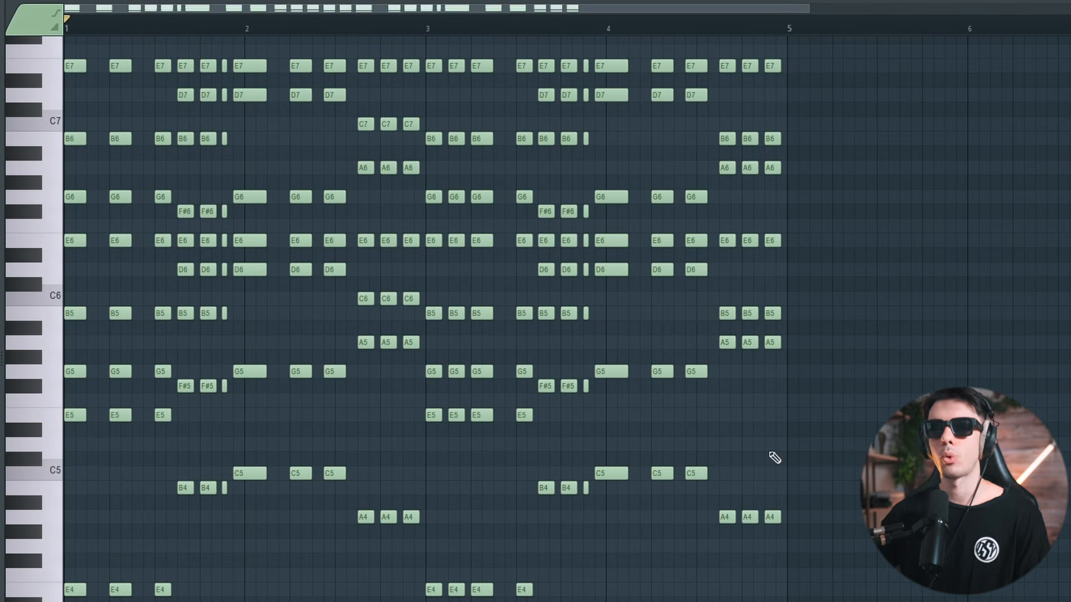
Select the chord notes below E6, from A4 up to D6, across all four bars
key(ctrl+a)
scroll(806, 353, up, 2)
click(813, 442)
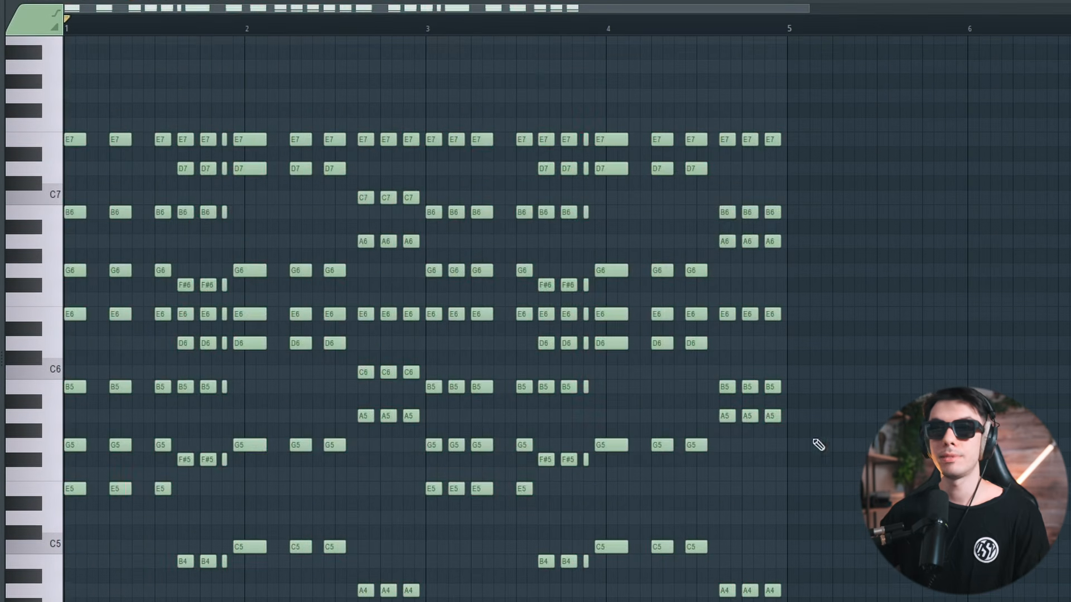
drag(802, 585, 65, 292)
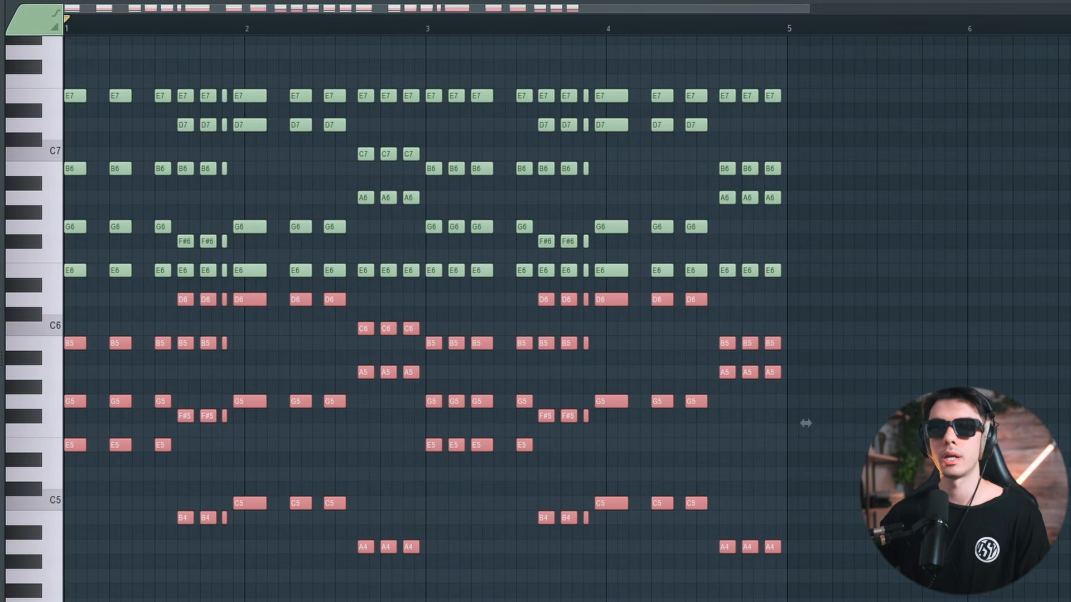
scroll(822, 393, down, 4)
scroll(825, 368, up, 1)
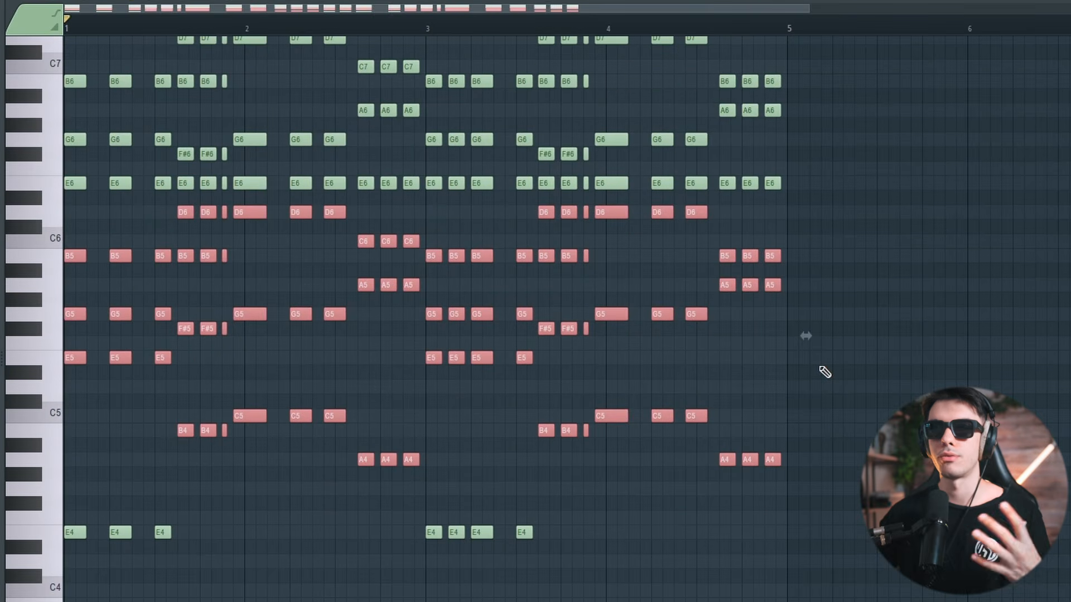
Play the octave-doubled chord pattern through the start of bar 3 and clear the note selection
scroll(825, 372, up, 3)
key(space)
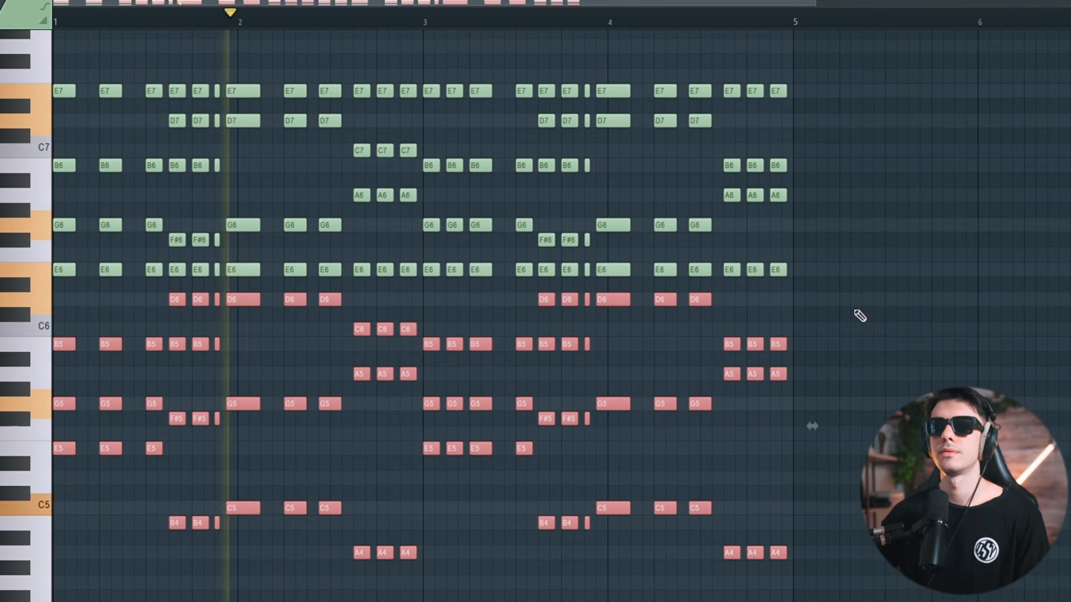
click(860, 316)
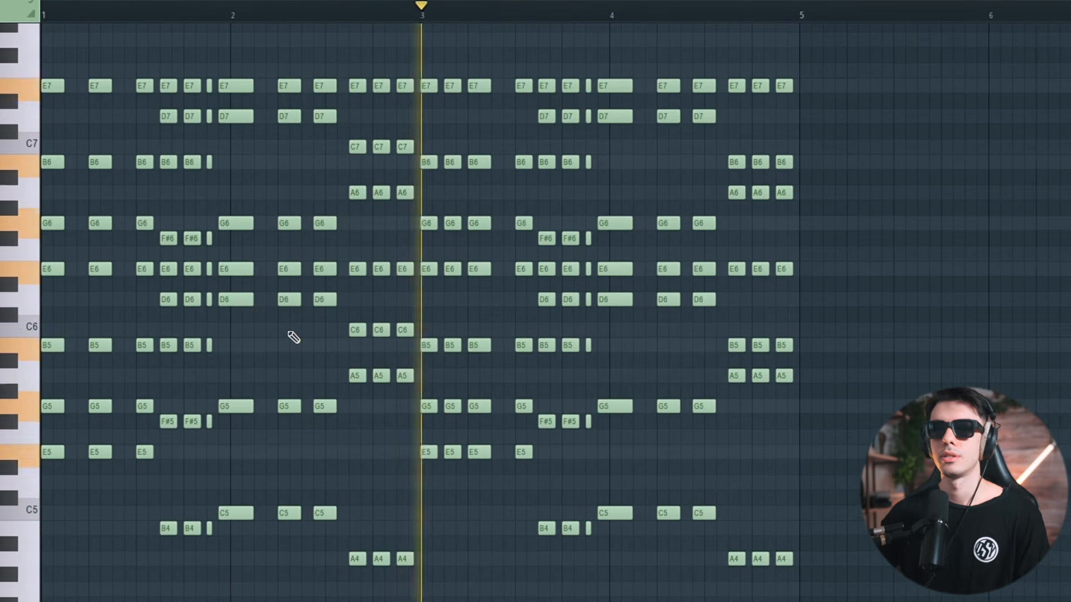
key(space)
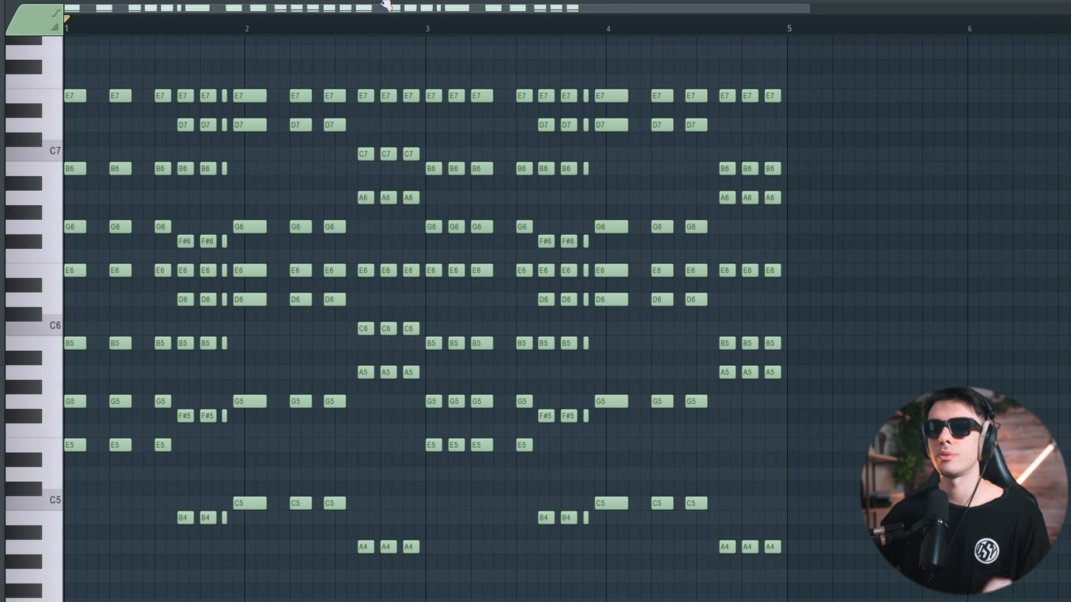
Inspect the Drop Chords mixer track's two Fruity Parametric EQ 2 effects and its ShaperBox 3
click(251, 276)
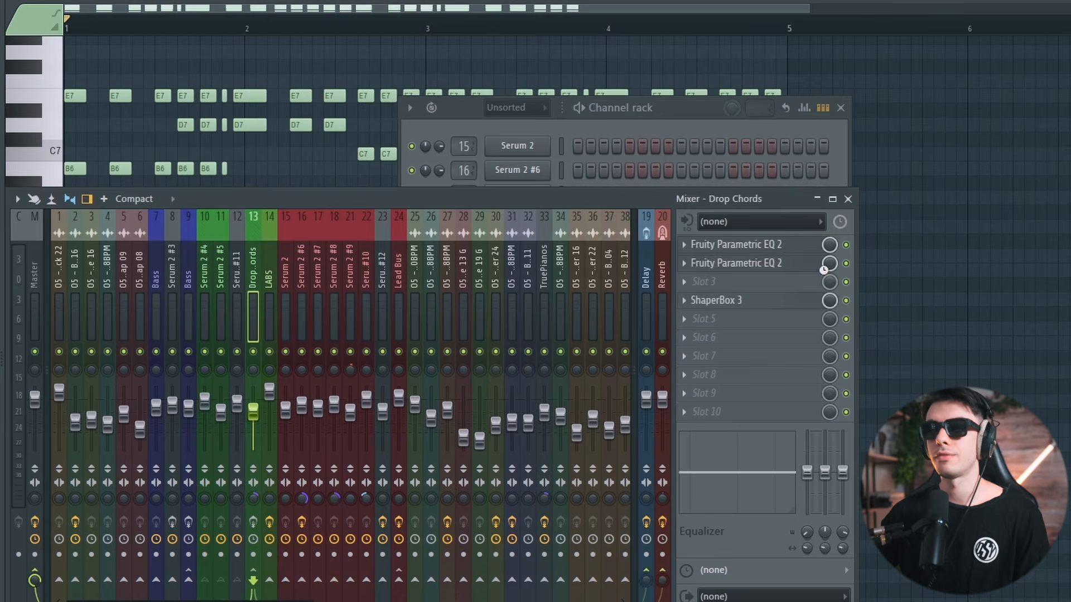
click(737, 244)
click(736, 260)
click(751, 265)
click(743, 306)
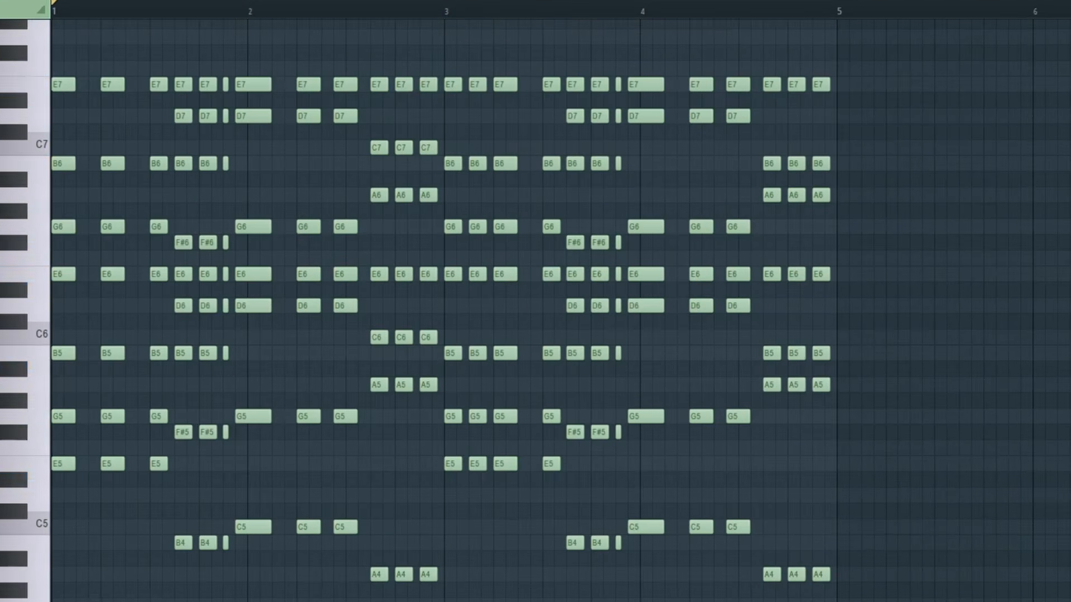
Play the Drop Chords pattern from bar 1 with its mixer effects
key(space)
scroll(535, 301, down, 1)
scroll(536, 301, up, 1)
scroll(536, 301, down, 1)
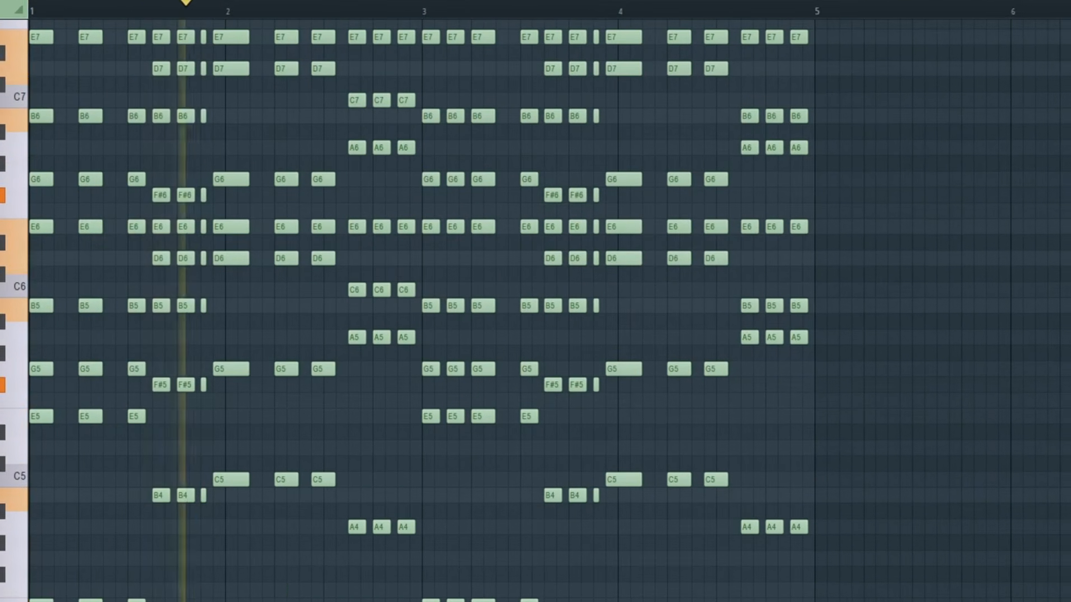
scroll(1060, 234, up, 1)
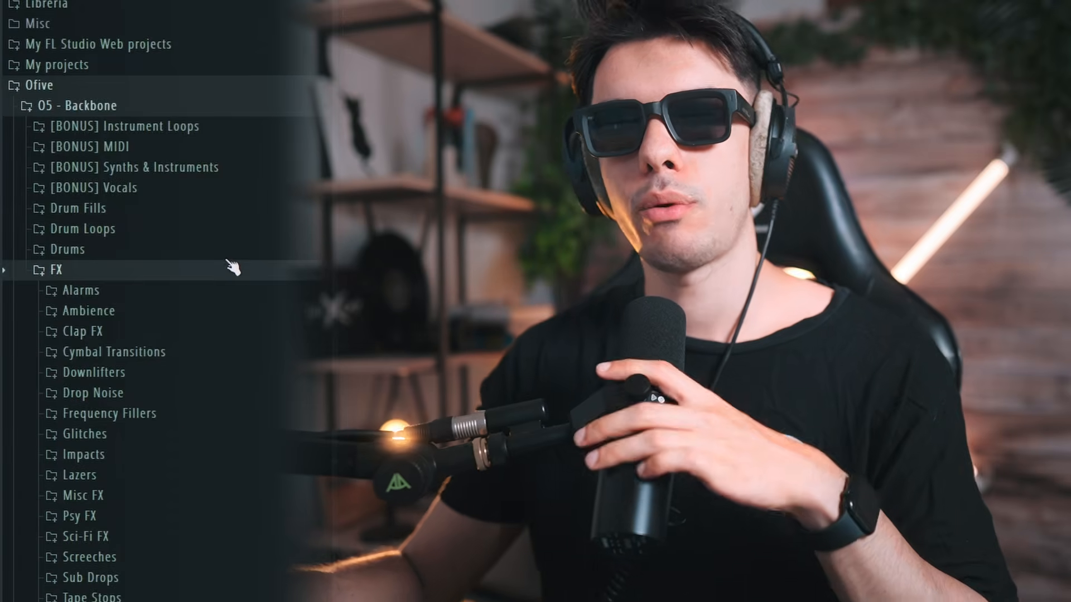
Browse the O5 - Backbone FX folder and audition samples in Frequency Fillers, including 02 Low Filler
scroll(228, 256, down, 4)
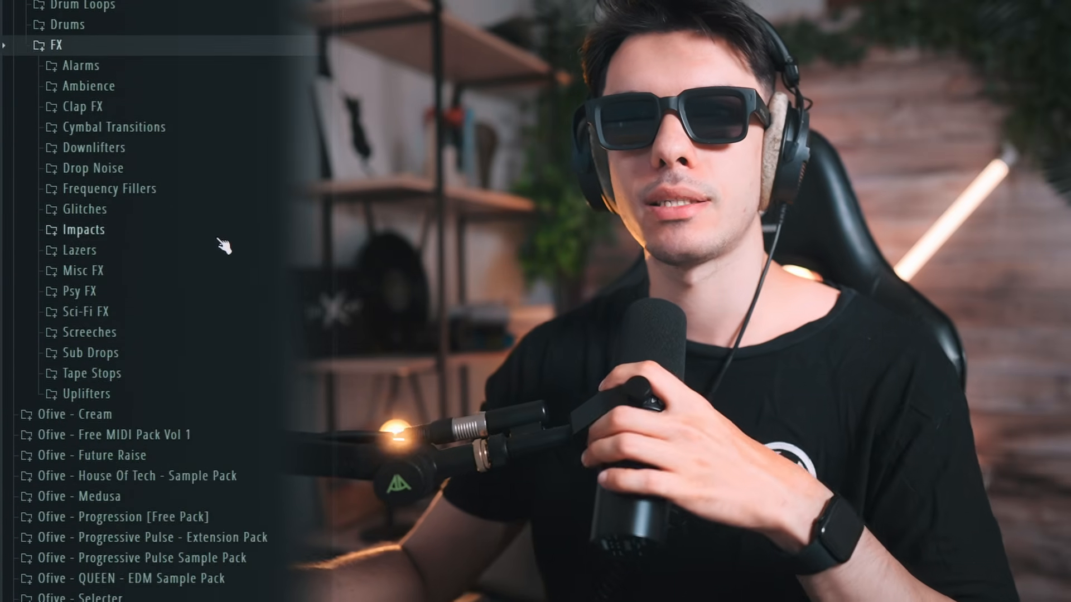
scroll(224, 245, up, 2)
click(86, 162)
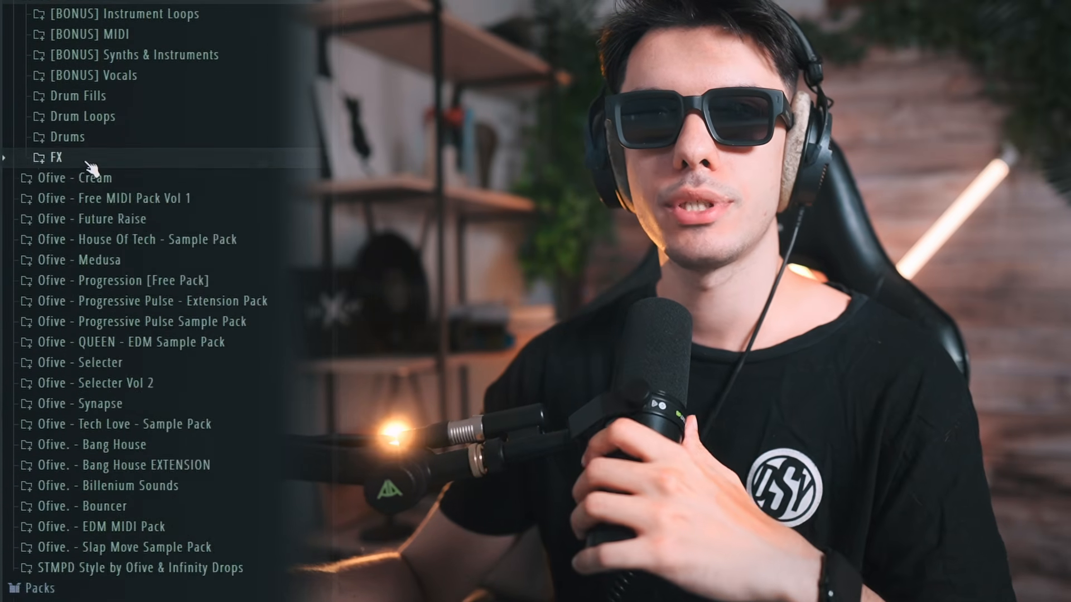
click(86, 162)
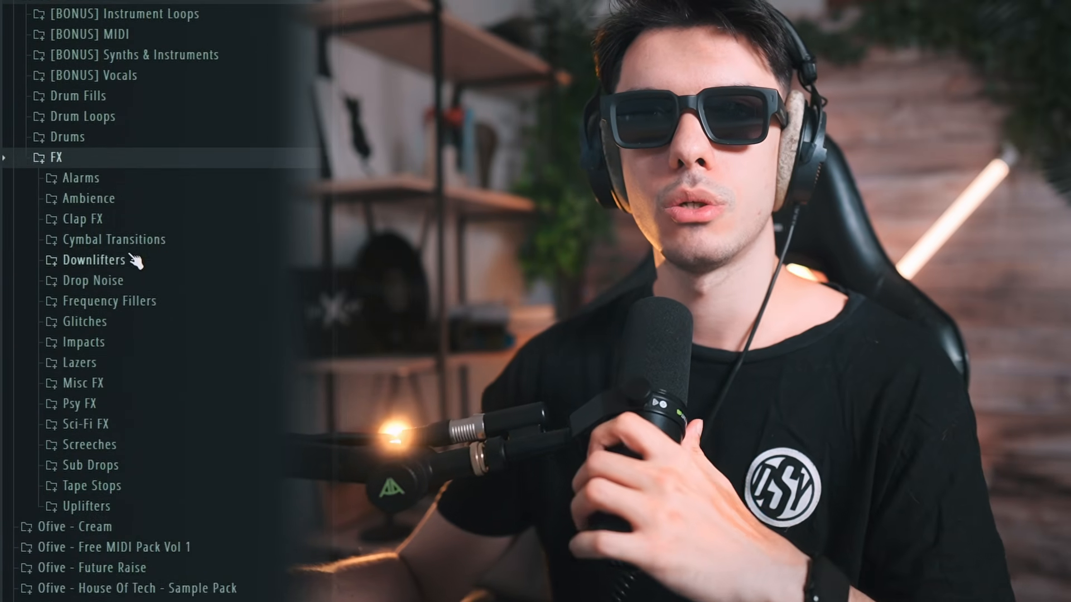
click(106, 304)
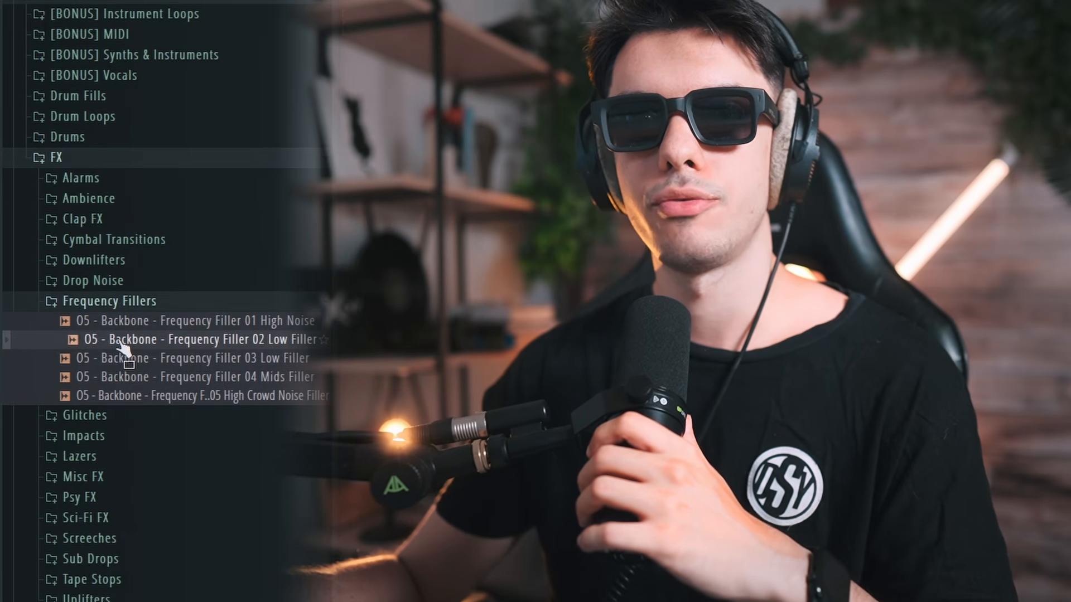
click(125, 319)
click(168, 301)
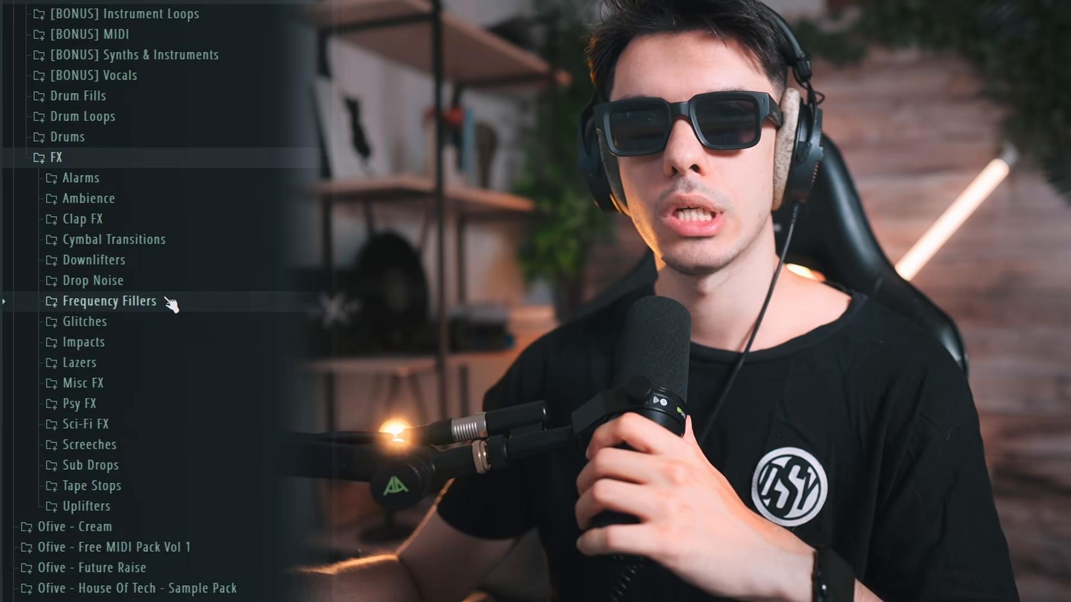
Expand the Drop Noise and Ambience folders and look through their contents
click(86, 284)
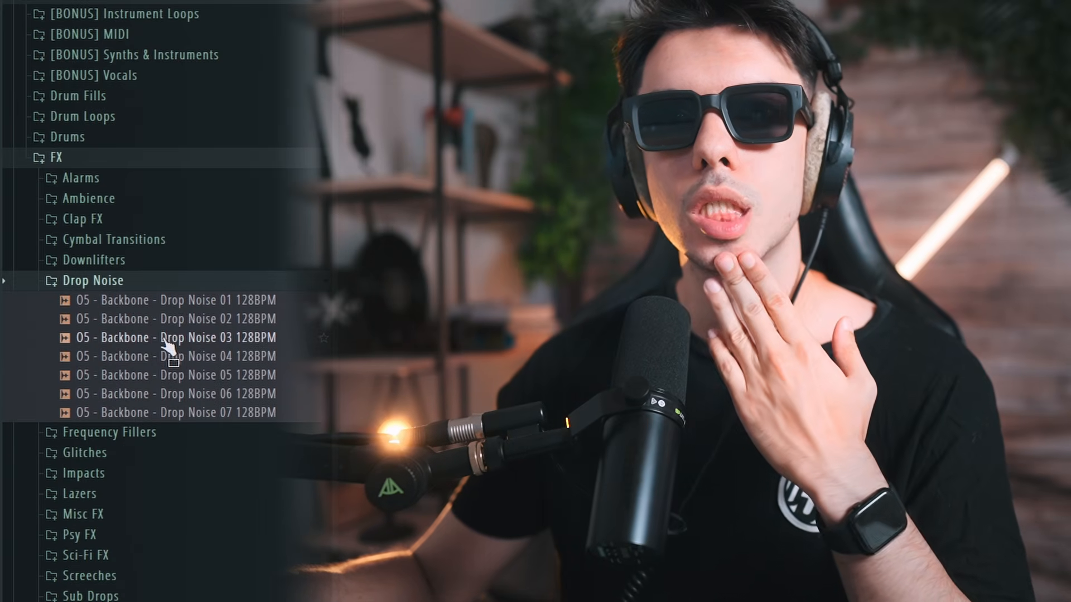
click(106, 199)
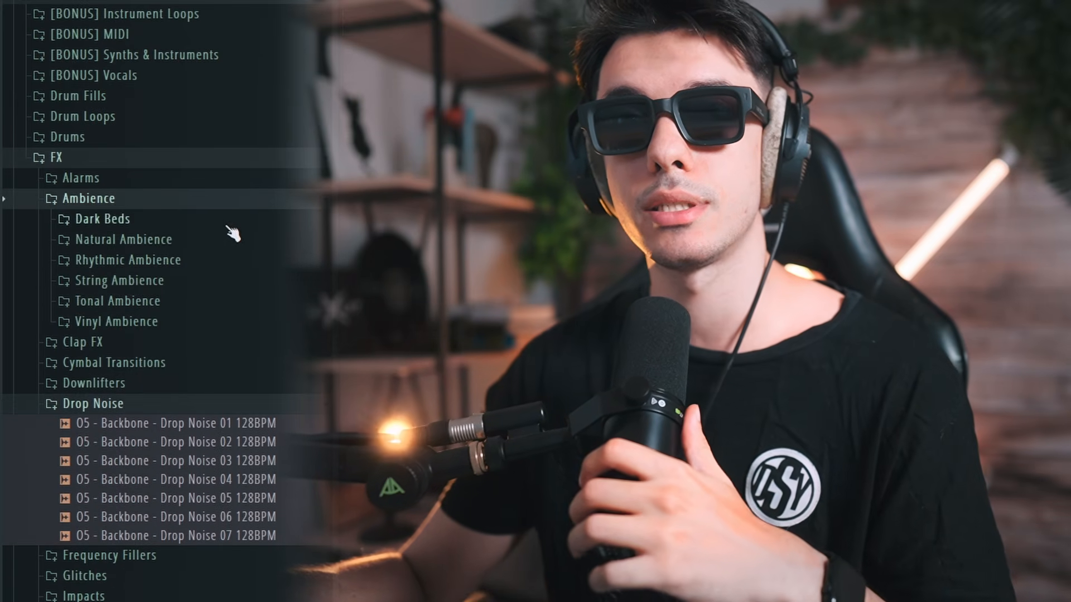
scroll(232, 232, down, 5)
scroll(168, 468, down, 1)
scroll(178, 402, up, 6)
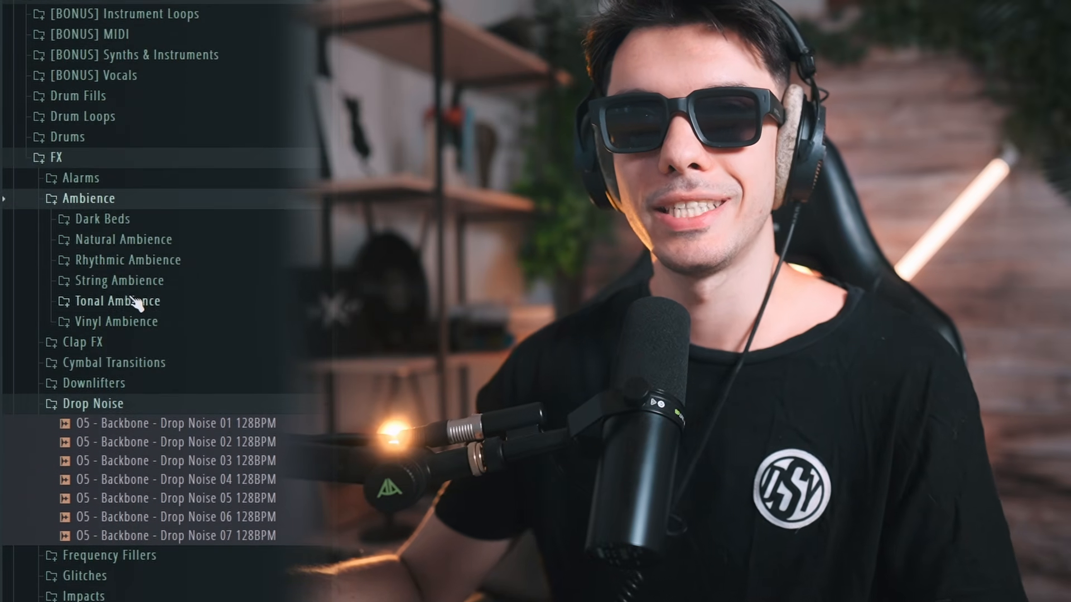
Audition several Tonal Ambience samples, including 11 FMaj, 13 G and 19 G, and collapse the folder
click(130, 302)
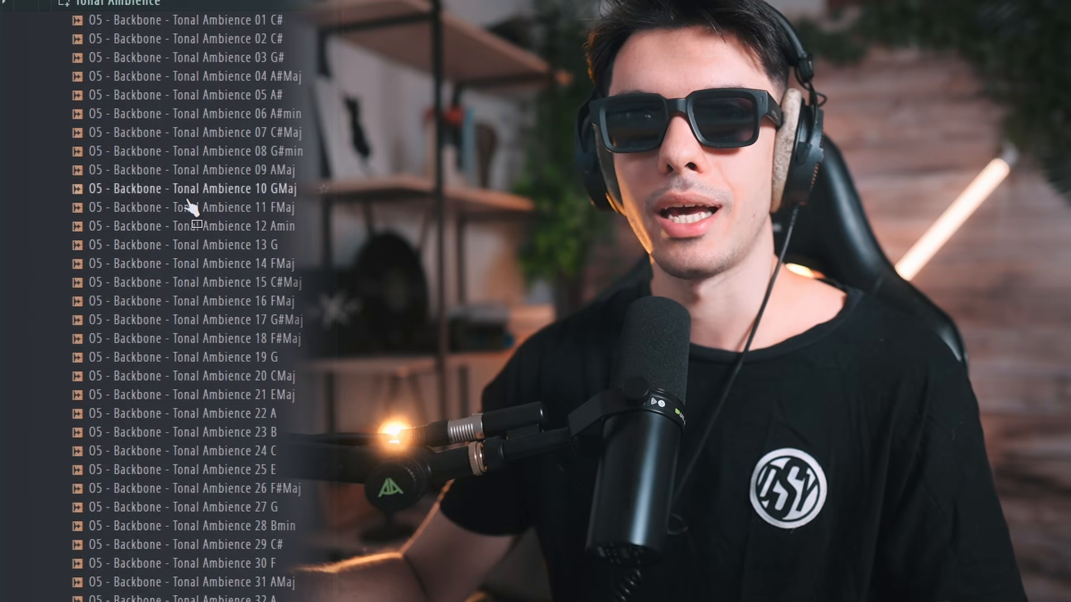
click(186, 214)
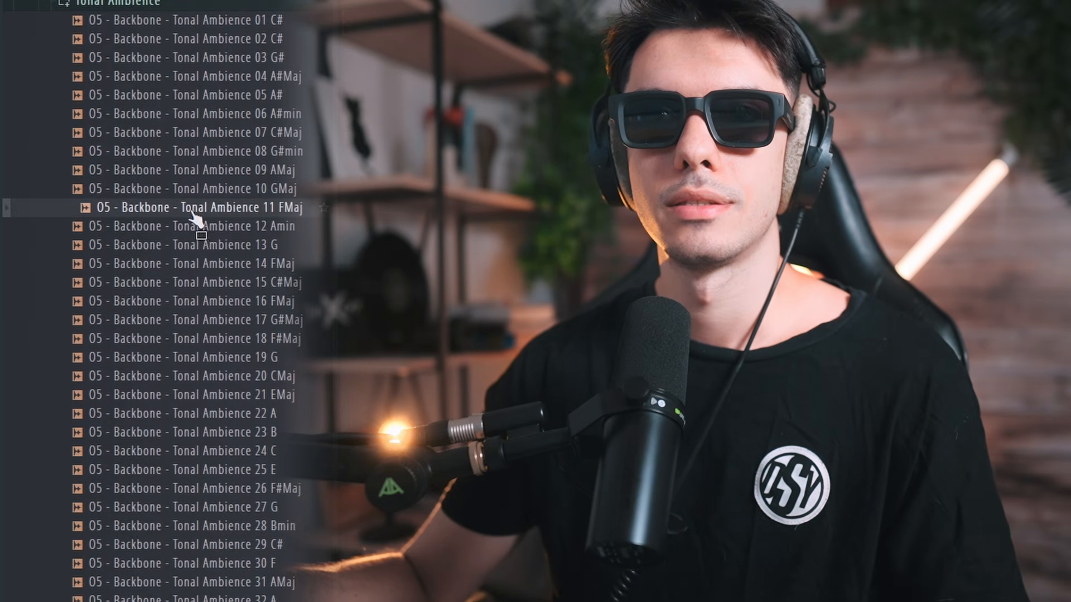
click(228, 267)
click(226, 251)
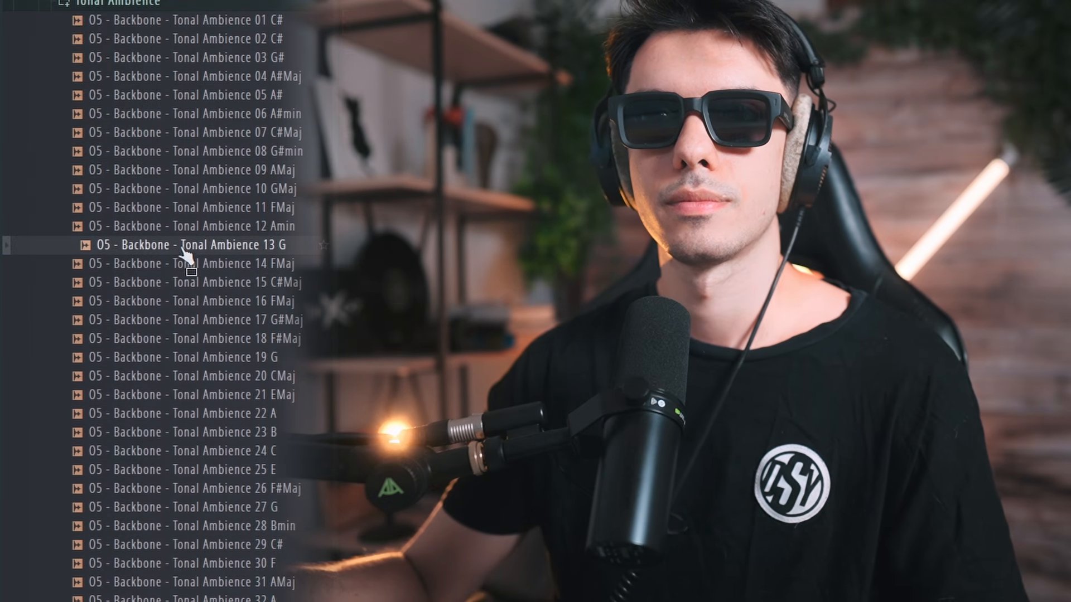
click(210, 340)
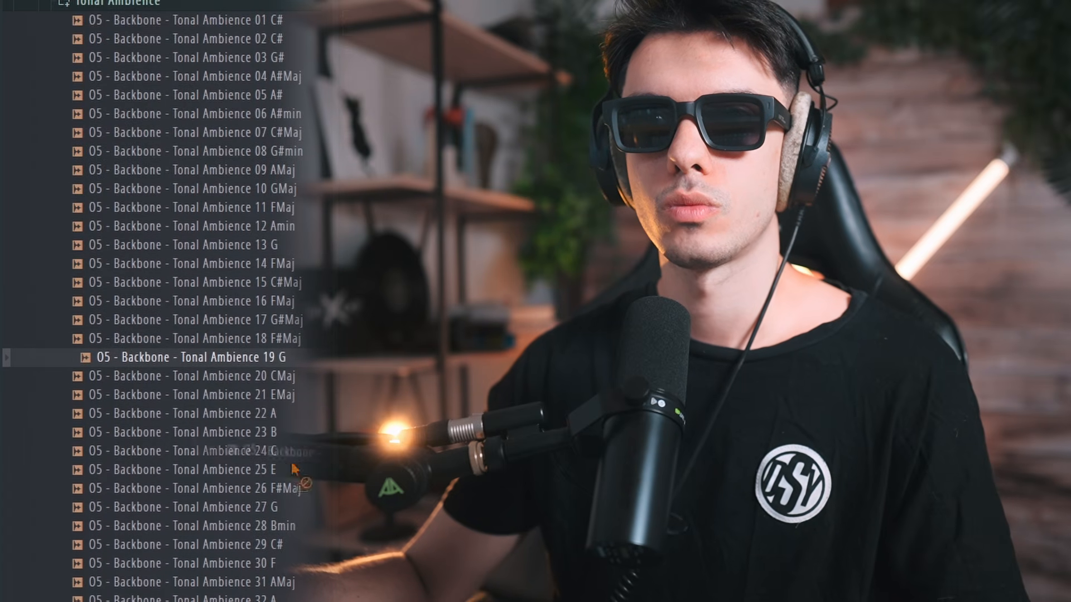
scroll(12, 330, up, 6)
click(120, 338)
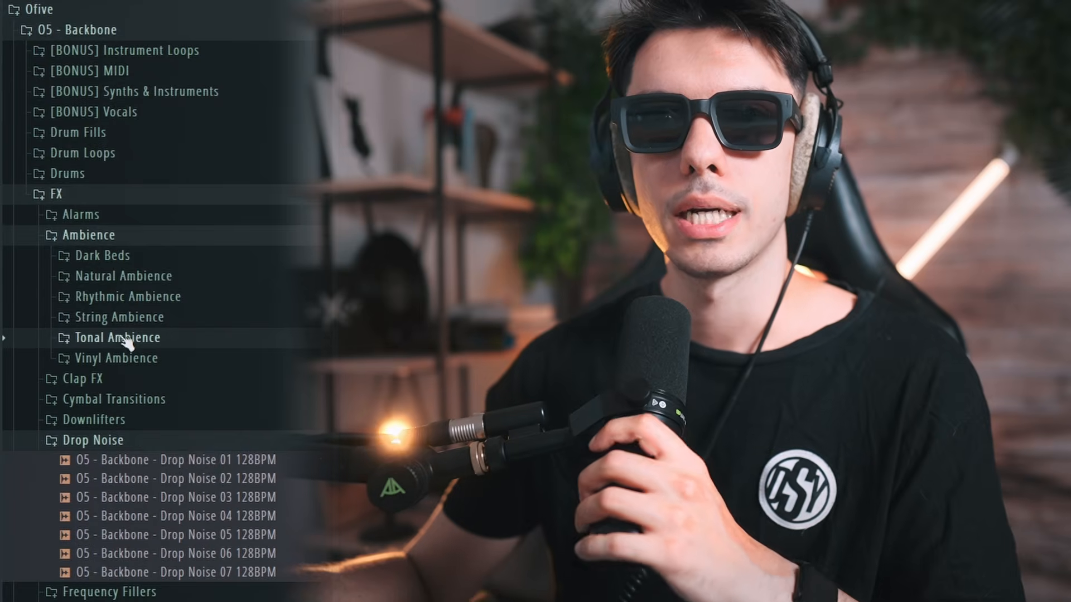
Audition several O5 - Backbone Drop Noise 128BPM samples, including 05 and 06
scroll(184, 280, down, 5)
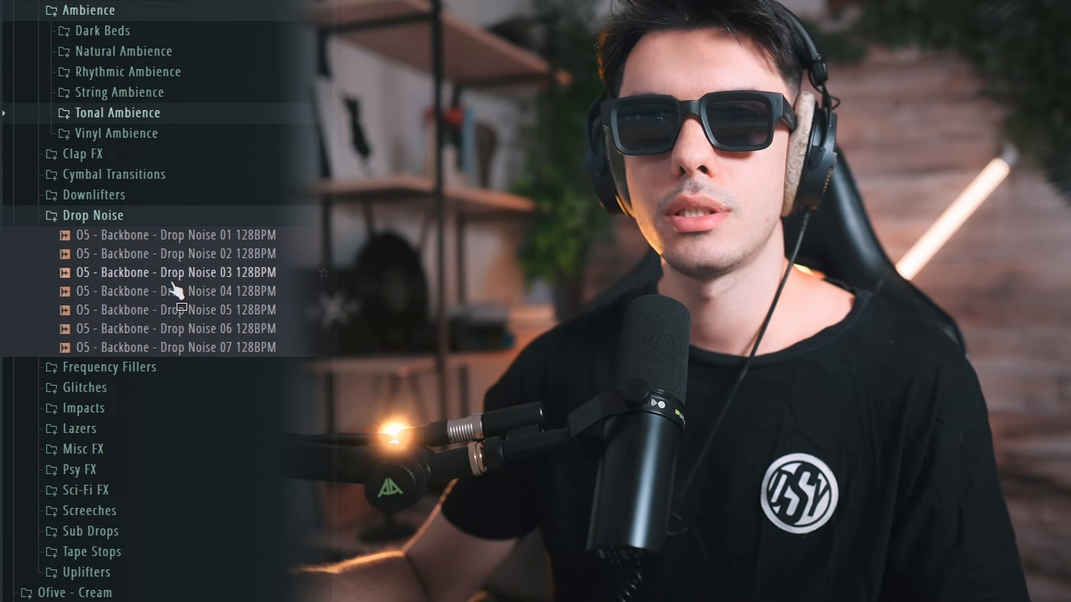
click(173, 282)
click(203, 312)
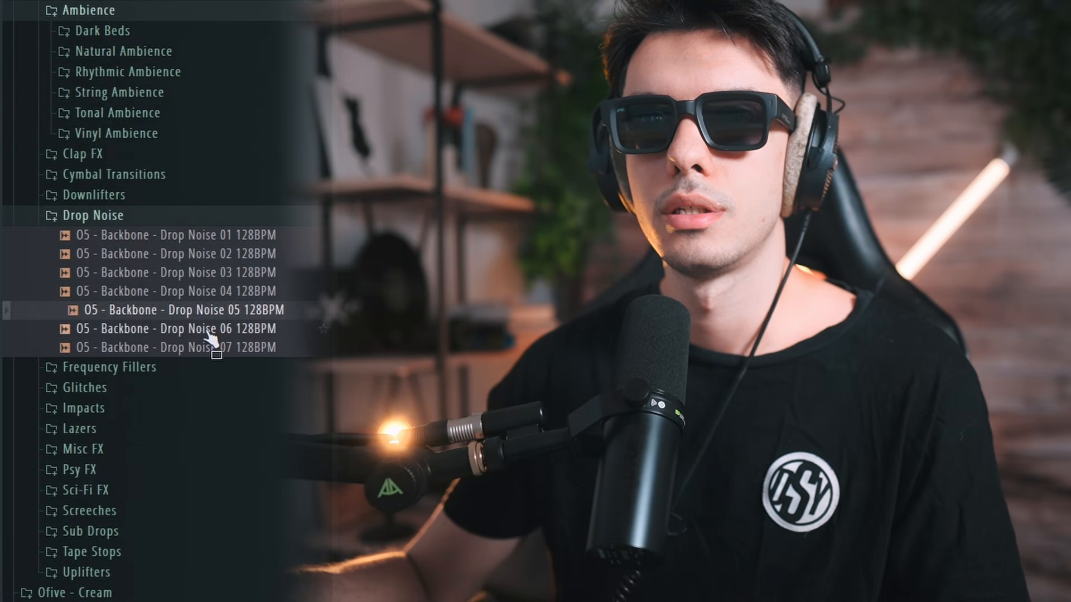
click(199, 253)
click(212, 330)
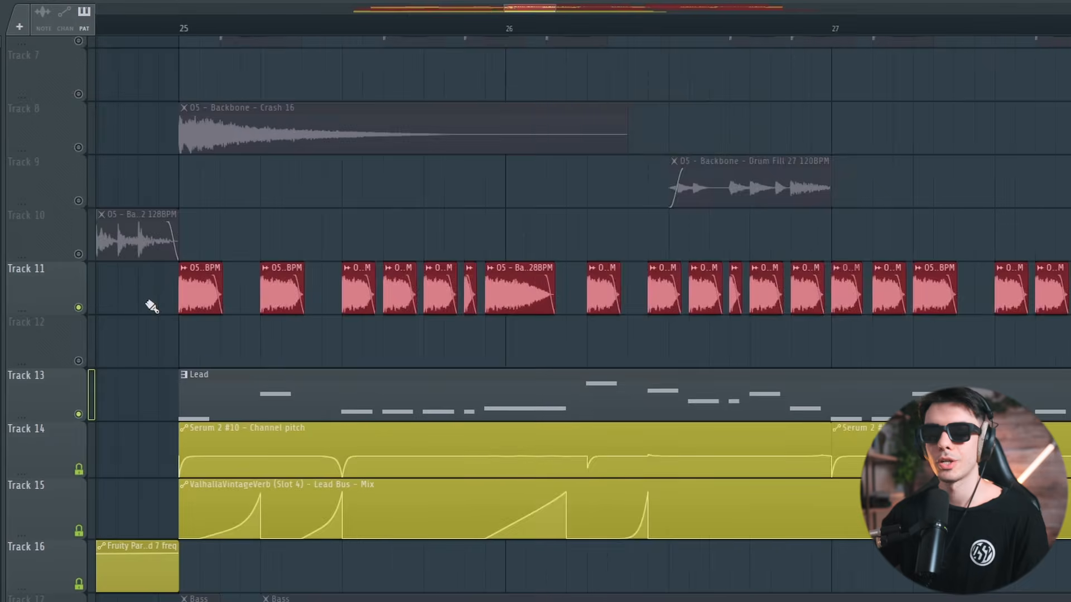
Compare the Drop Noise 06 slices on Track 11 with the Lead pattern's rhythm on Track 13 from bar 25
scroll(151, 303, up, 2)
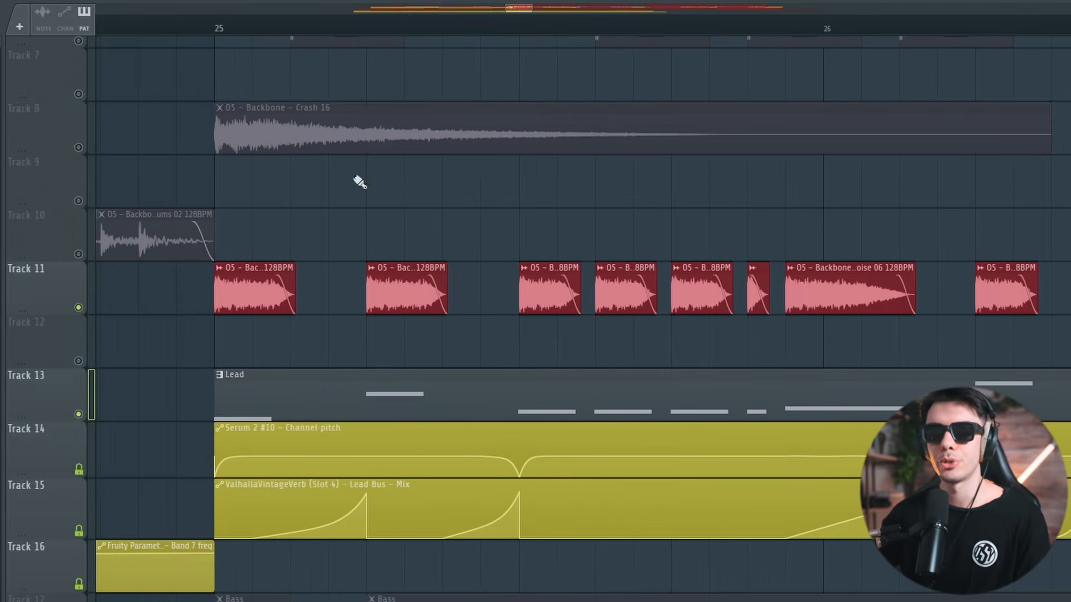
scroll(228, 34, down, 5)
drag(164, 265, 685, 410)
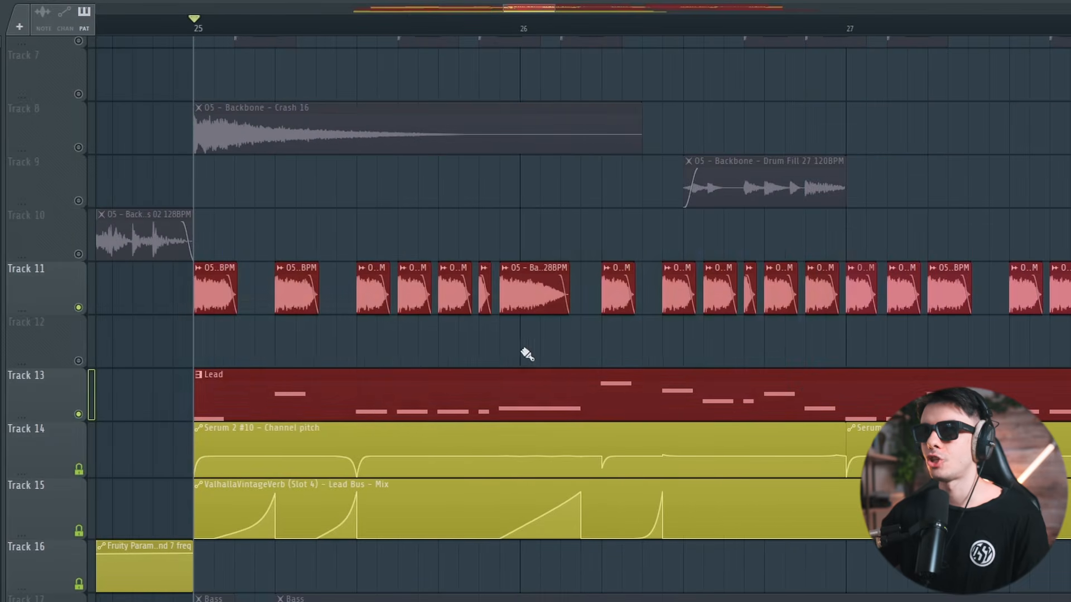
scroll(526, 353, left, 2)
scroll(338, 352, up, 4)
ctrl+click(197, 358)
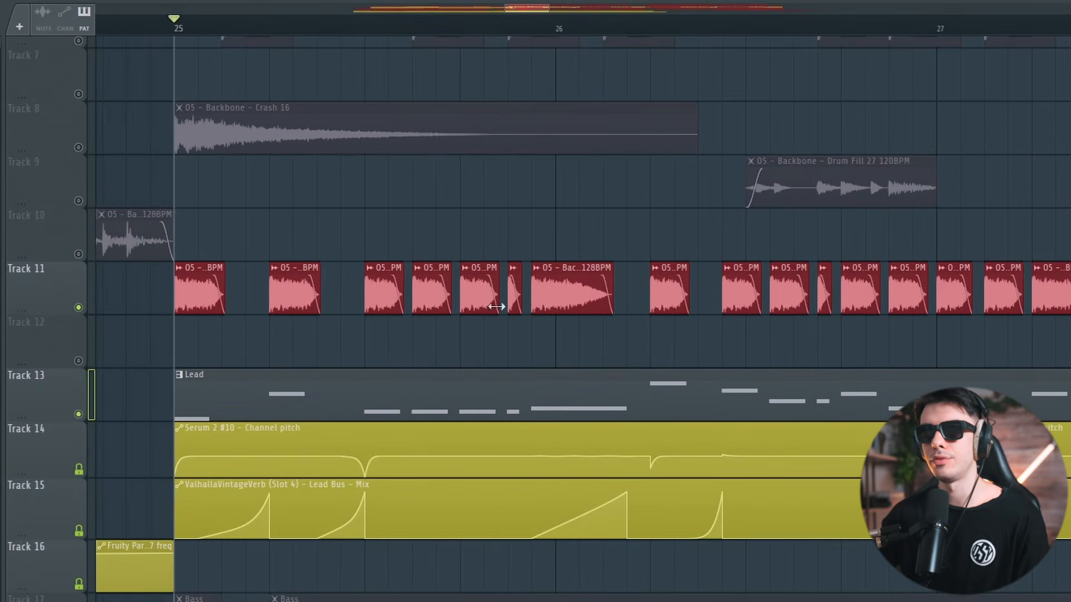
Play the lead from bar 25 with the Track 11 drop noise slices enabled and with them muted to compare
scroll(376, 363, down, 1)
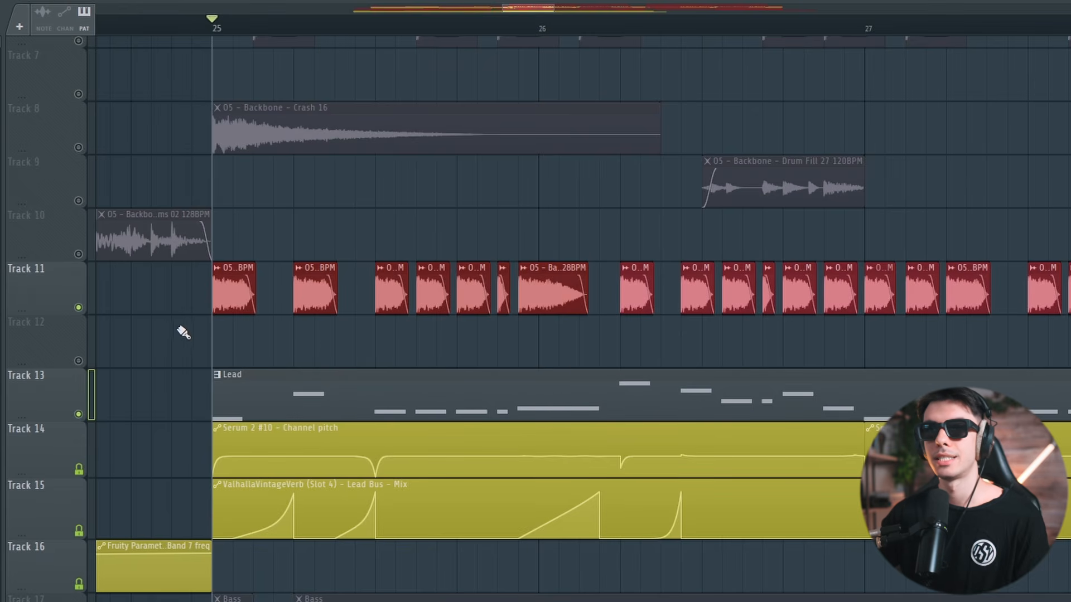
scroll(191, 337, down, 1)
scroll(174, 382, down, 1)
key(space)
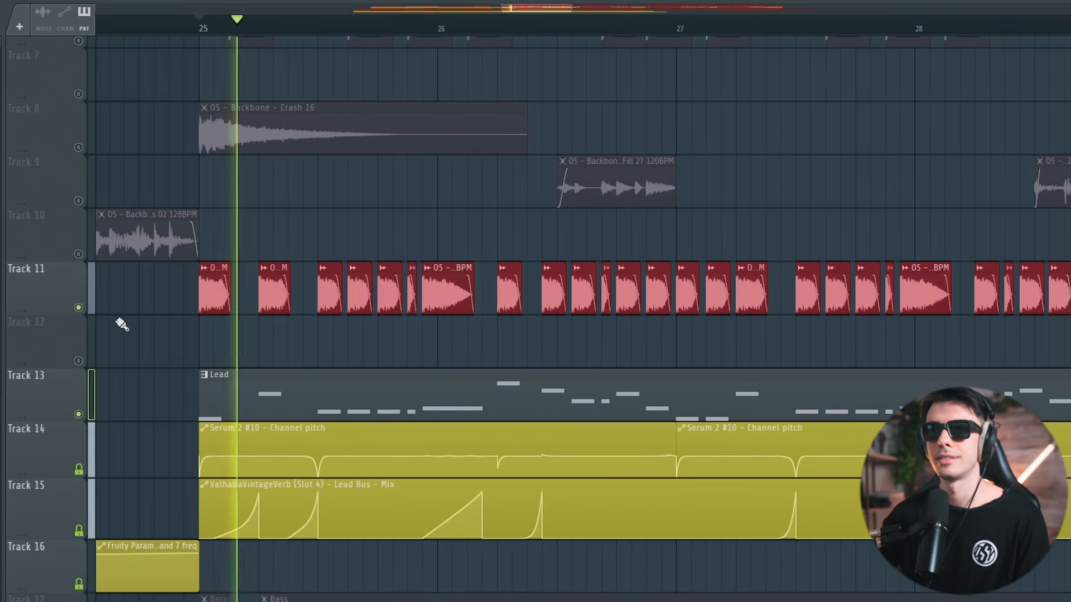
click(78, 308)
key(space)
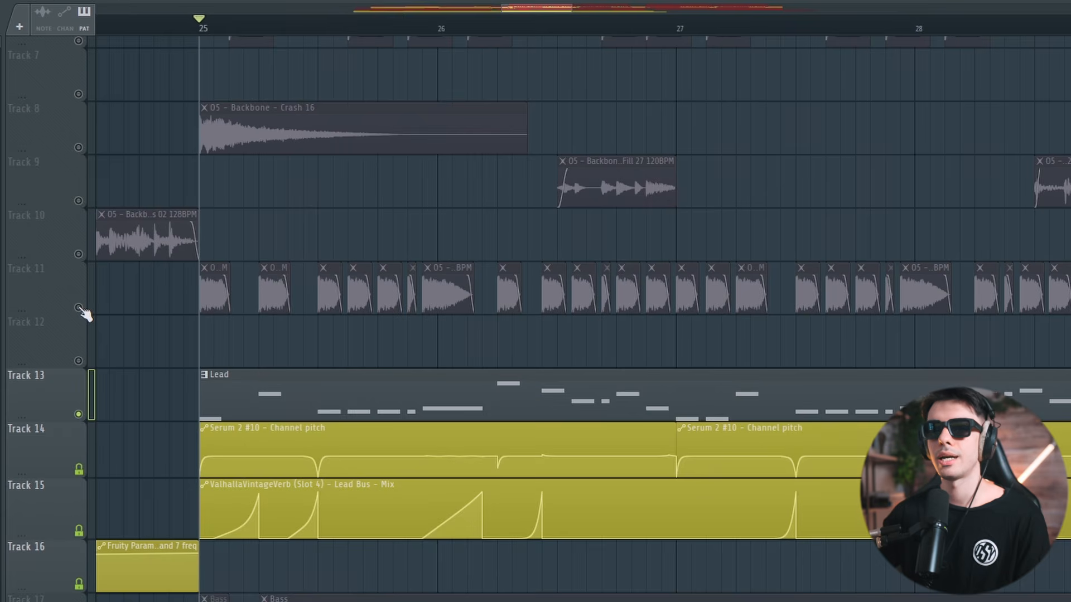
key(space)
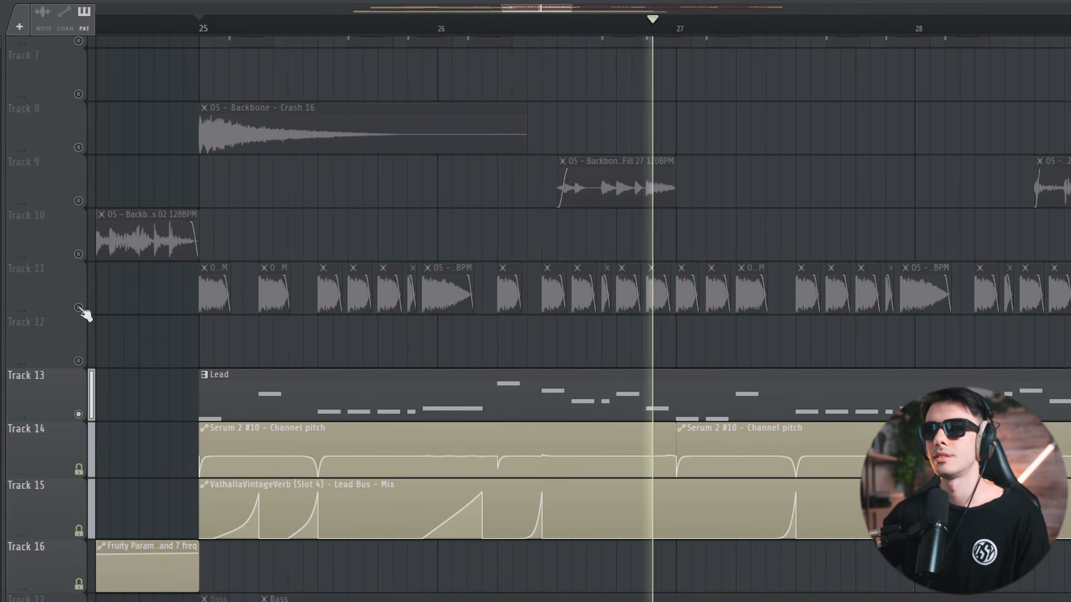
click(79, 308)
key(space)
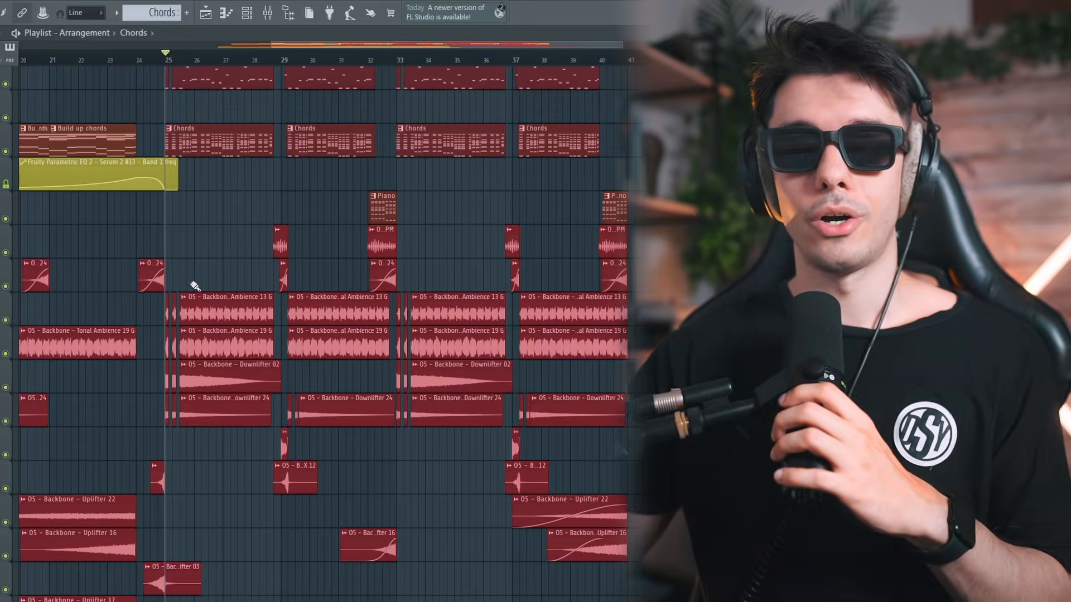
Solo Tonal Ambience 13 G, add Tonal Ambience 19 G and the Downlifter 02 and 24 tracks, and listen from bar 25
scroll(220, 274, up, 4)
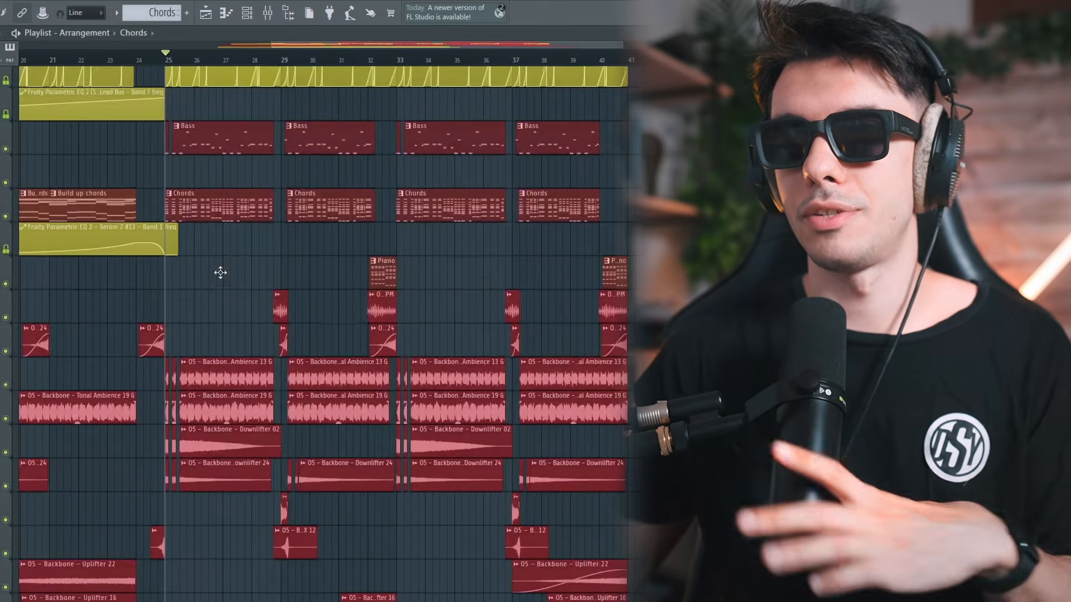
scroll(218, 276, down, 5)
scroll(184, 295, down, 3)
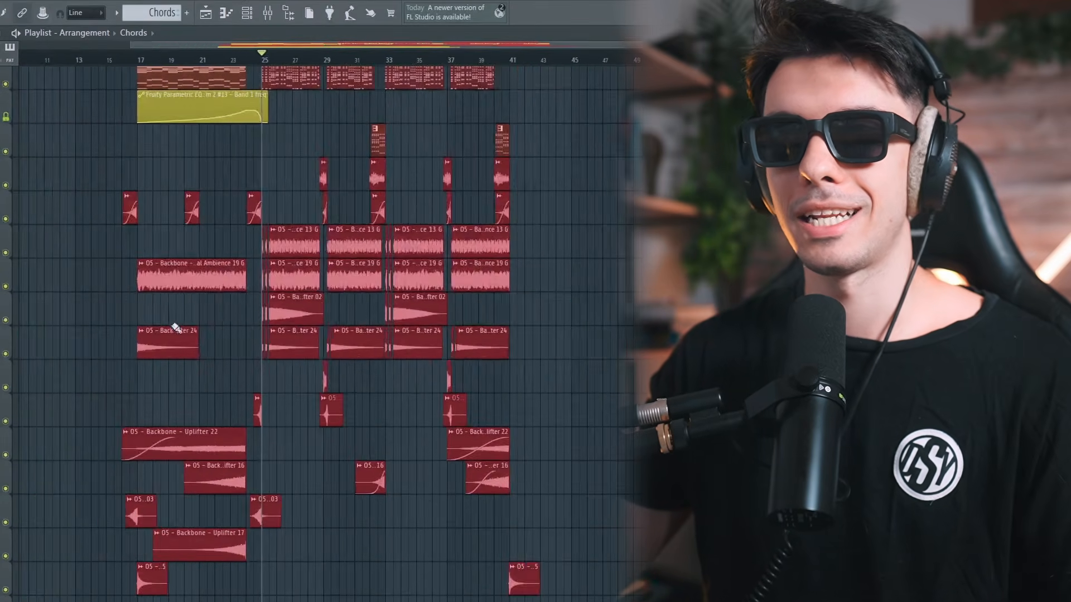
scroll(182, 323, up, 3)
scroll(541, 273, up, 1)
scroll(541, 273, right, 3)
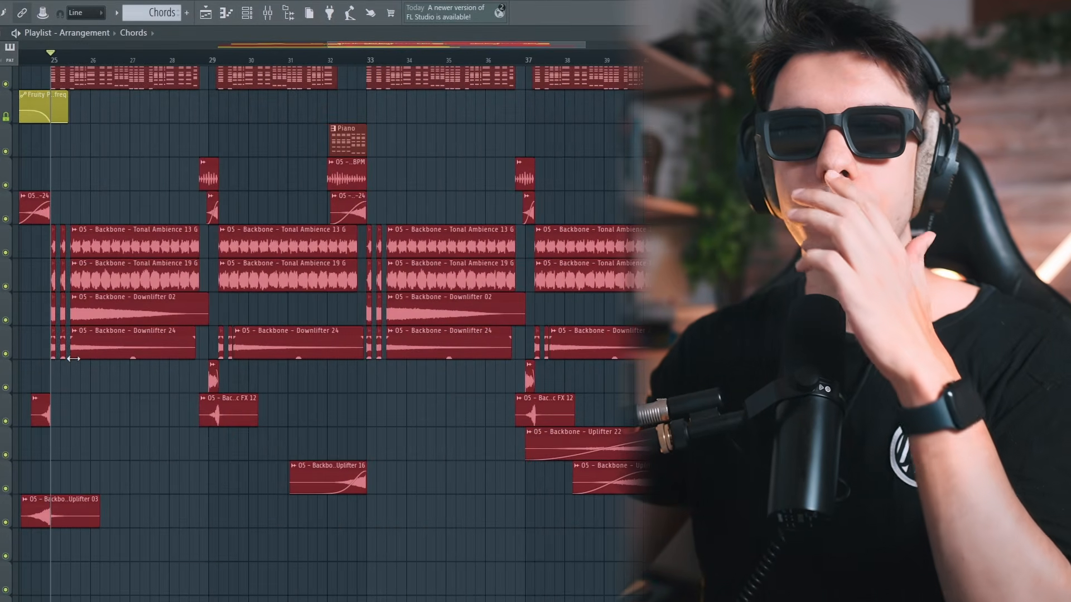
scroll(8, 255, up, 3)
right_click(6, 254)
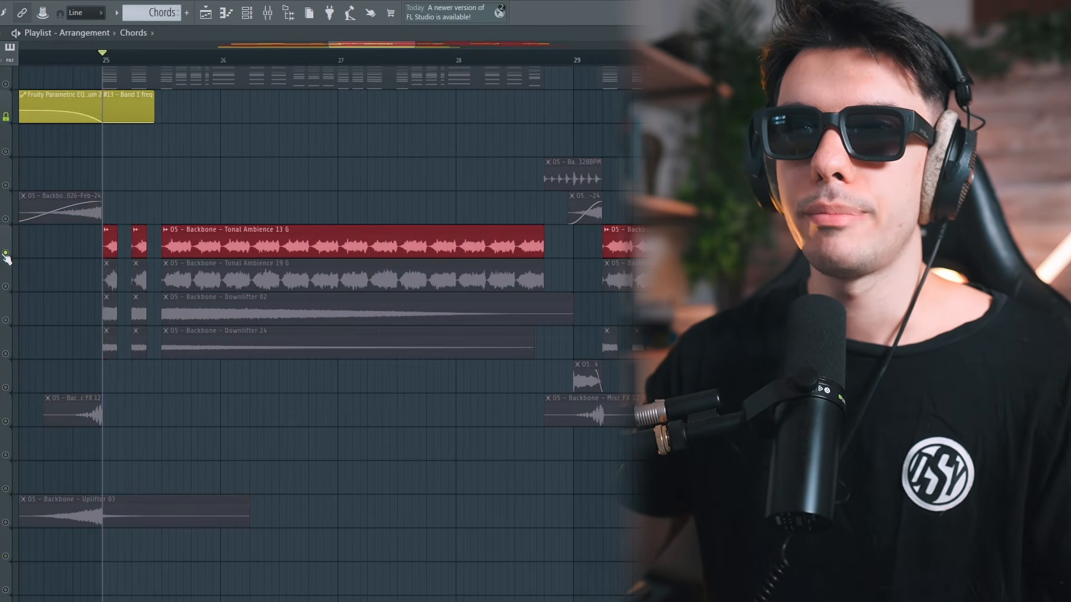
scroll(33, 239, down, 2)
click(6, 287)
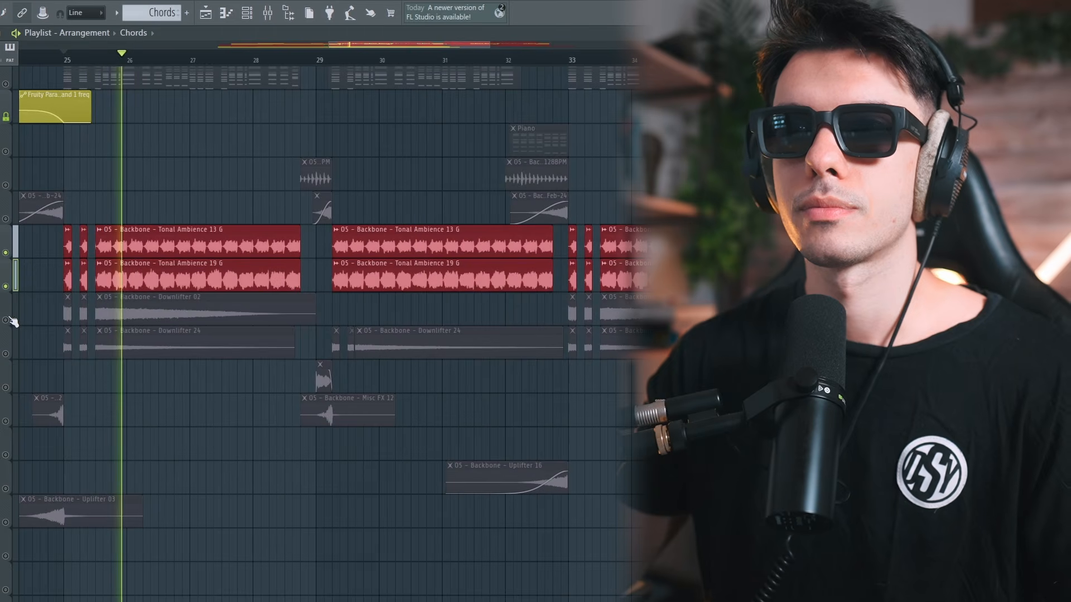
click(6, 355)
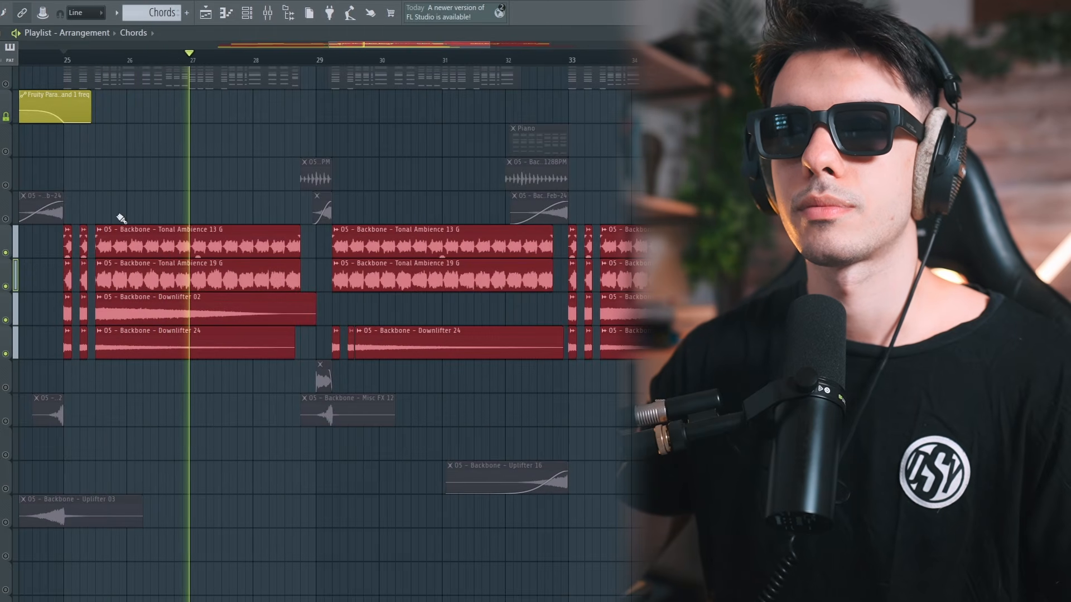
Unmute the Chords, Bass, Lead and drop noise tracks alongside the ambience and downlifter layers
scroll(56, 207, up, 7)
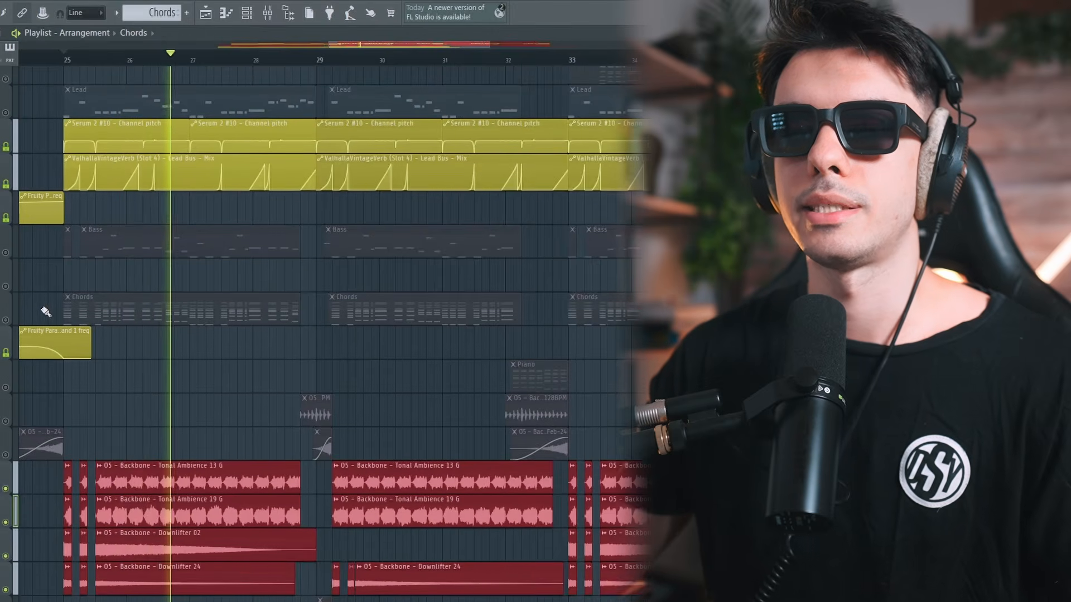
scroll(46, 312, up, 2)
click(7, 320)
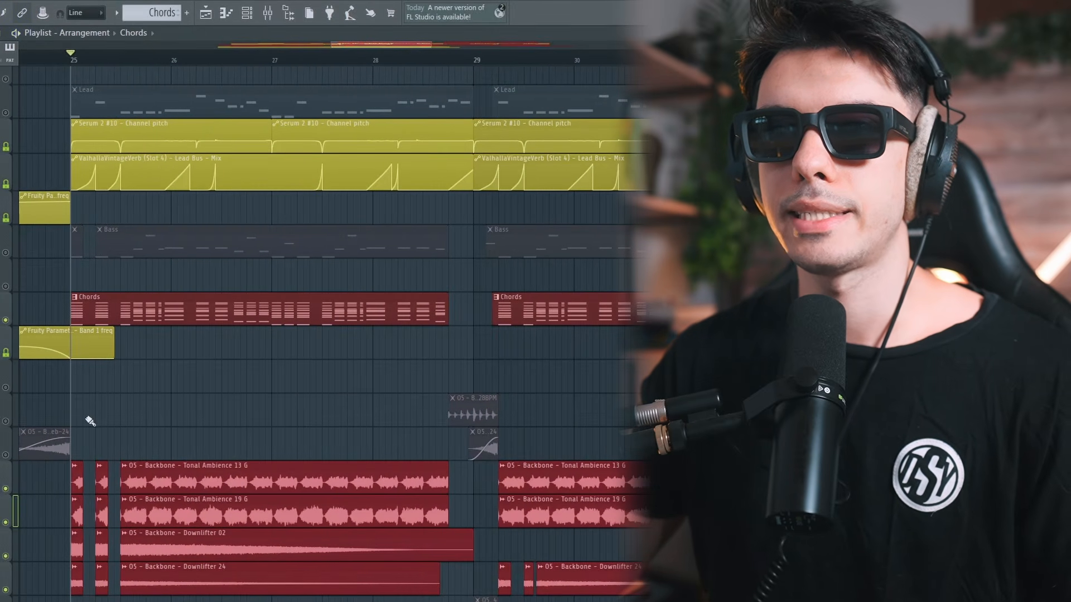
scroll(44, 295, up, 4)
click(6, 249)
click(6, 181)
scroll(61, 179, down, 4)
scroll(68, 168, down, 2)
scroll(89, 268, up, 2)
scroll(115, 164, down, 1)
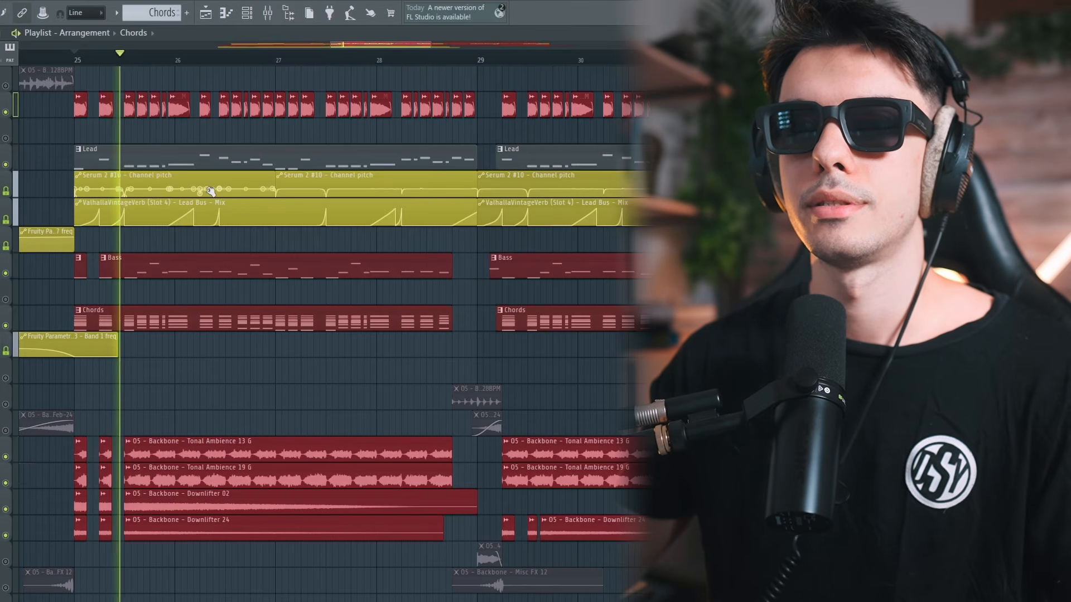
Play the drop from bar 25 with the Crash 16 track and all melodic and ambience layers enabled
scroll(180, 248, up, 9)
key(space)
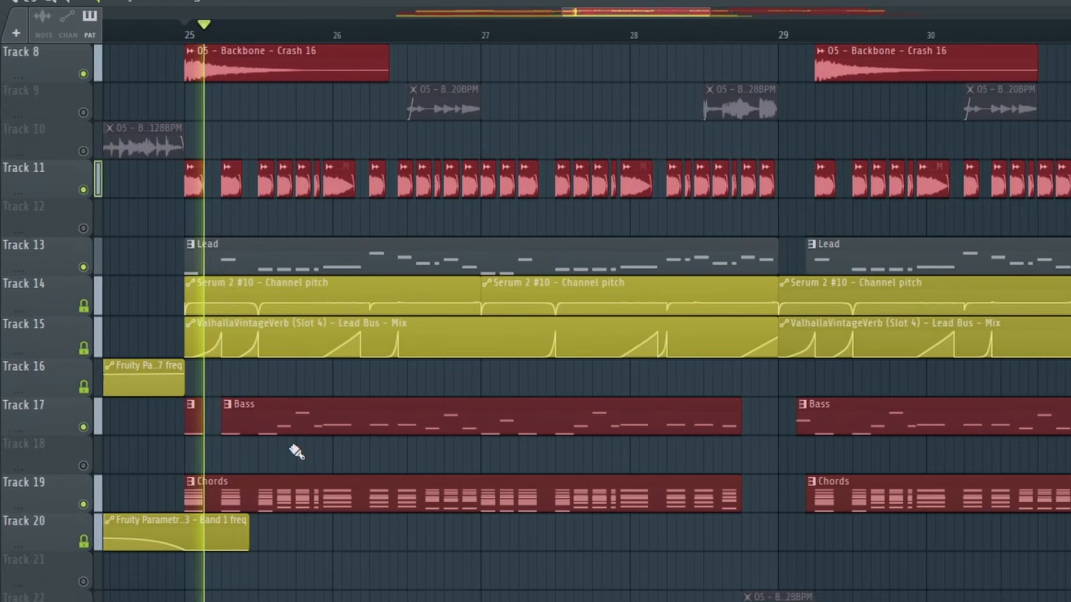
scroll(275, 450, down, 4)
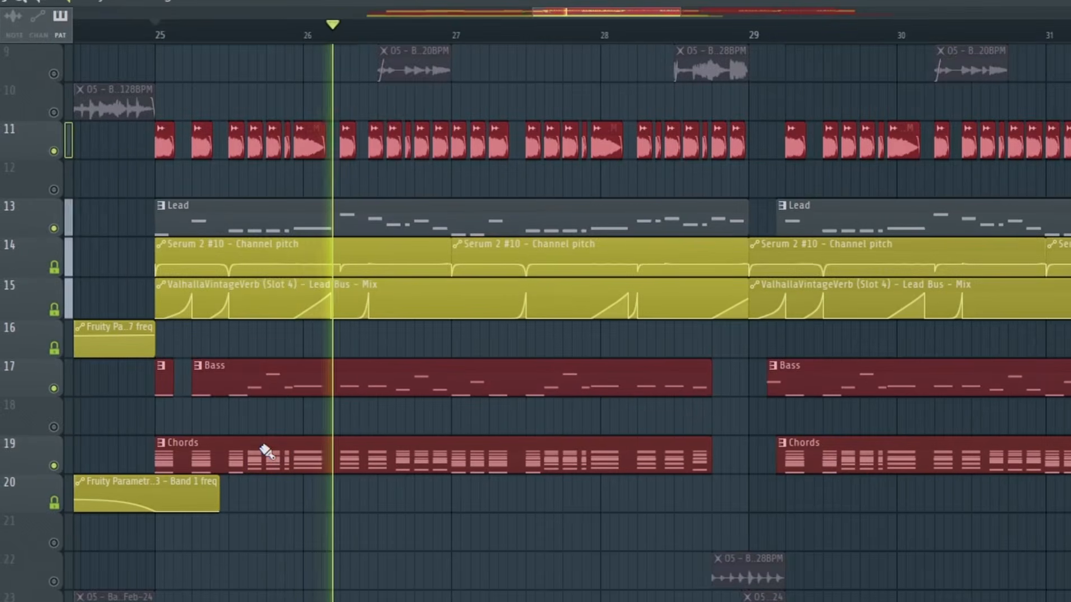
scroll(152, 451, down, 5)
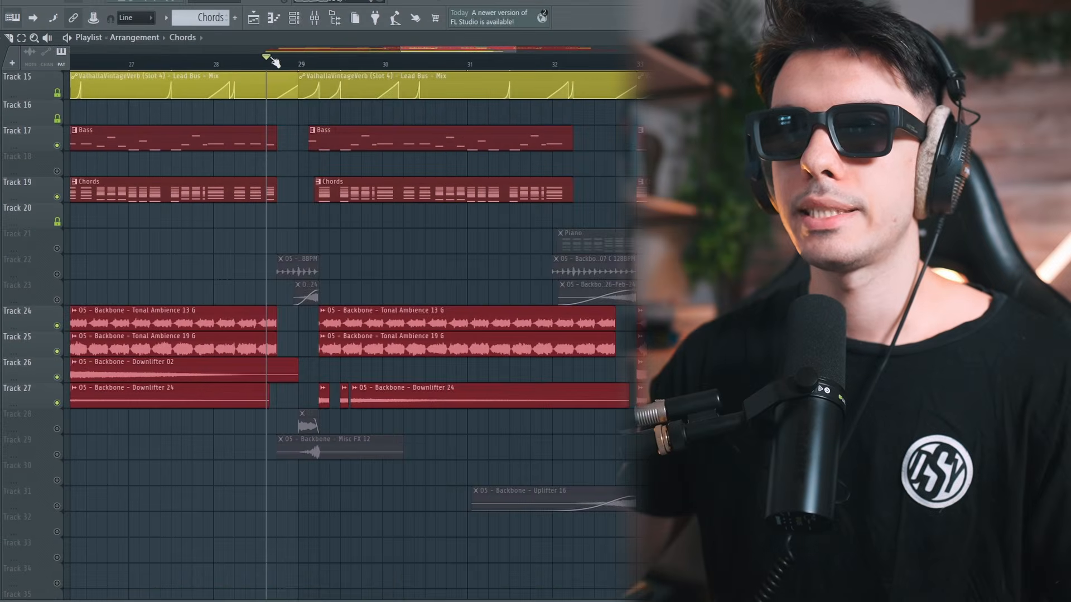
Solo Rhythmic Ambience 07 C 128BPM on Track 22, play it around bar 29, and inspect the clip's channel settings
scroll(257, 311, up, 6)
right_click(57, 259)
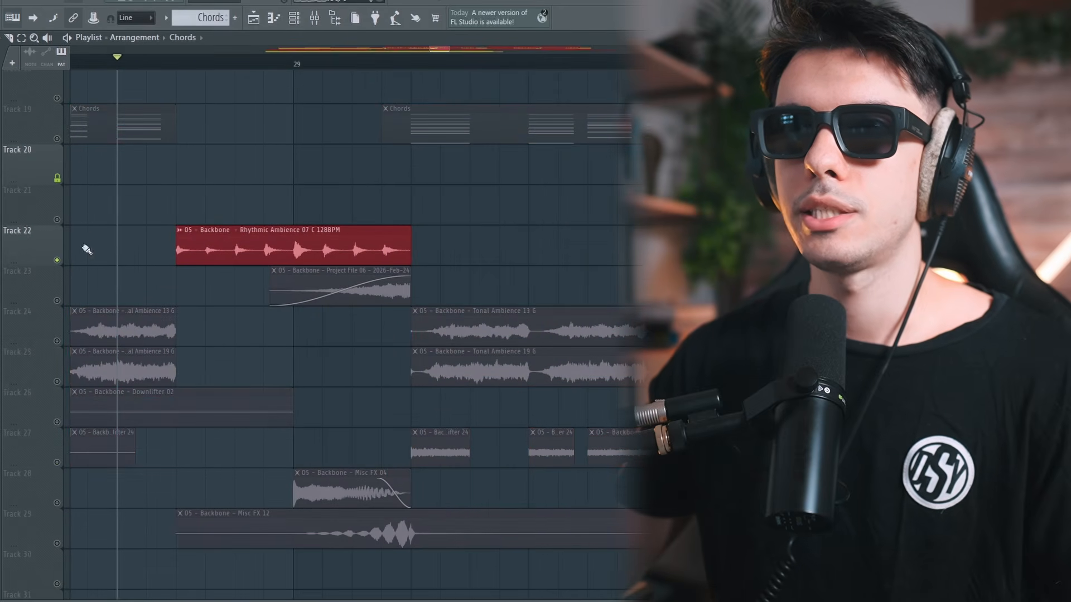
click(172, 58)
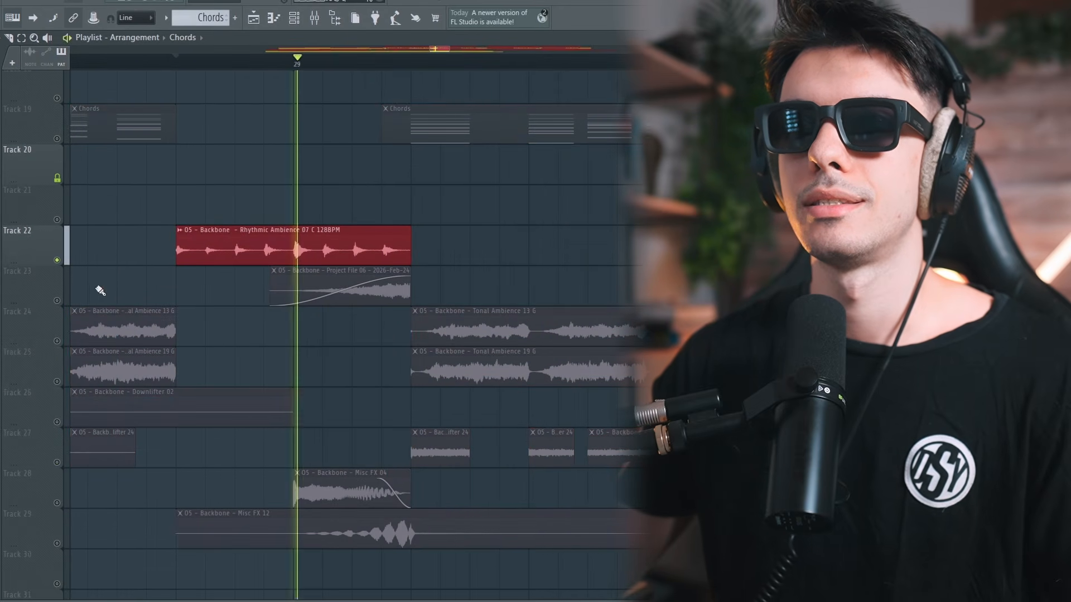
key(space)
double_click(307, 229)
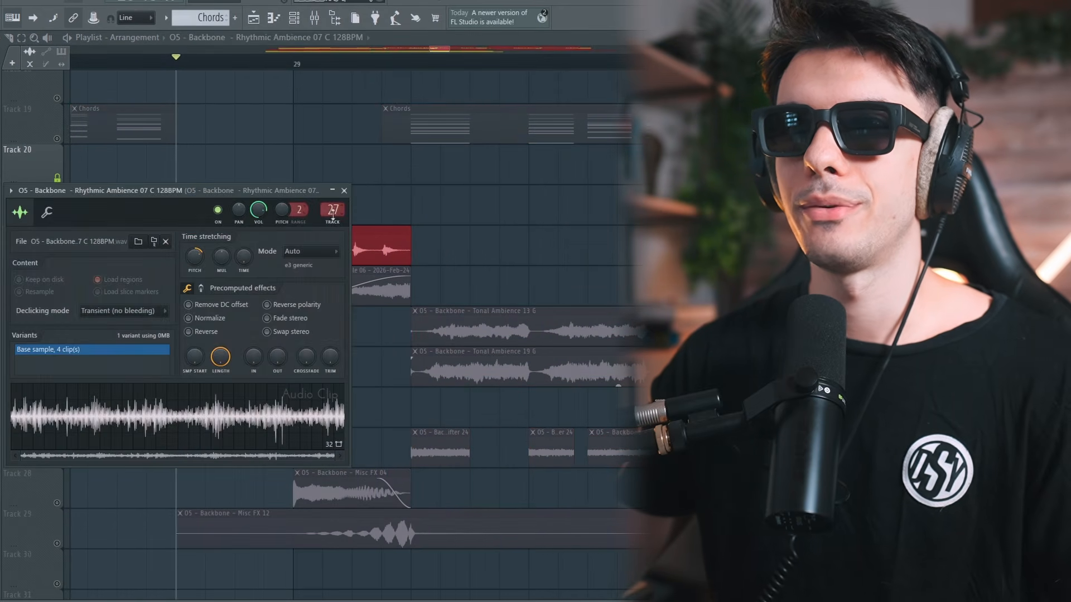
click(333, 216)
click(549, 242)
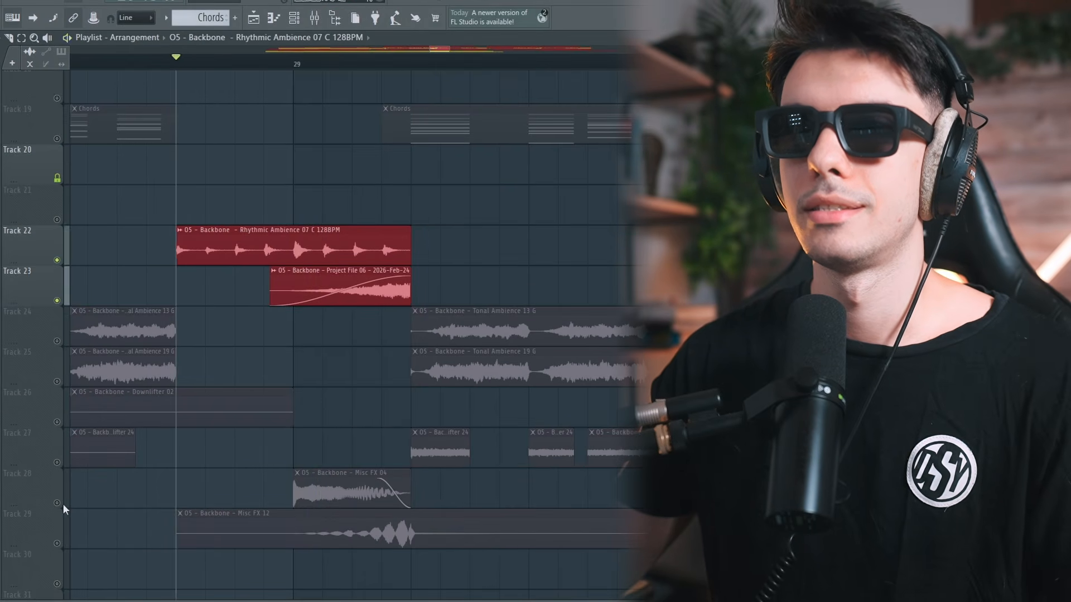
Listen to the bar 29 transition with the Misc FX tracks and the Downlifter tracks 26 and 27 enabled
scroll(342, 393, down, 6)
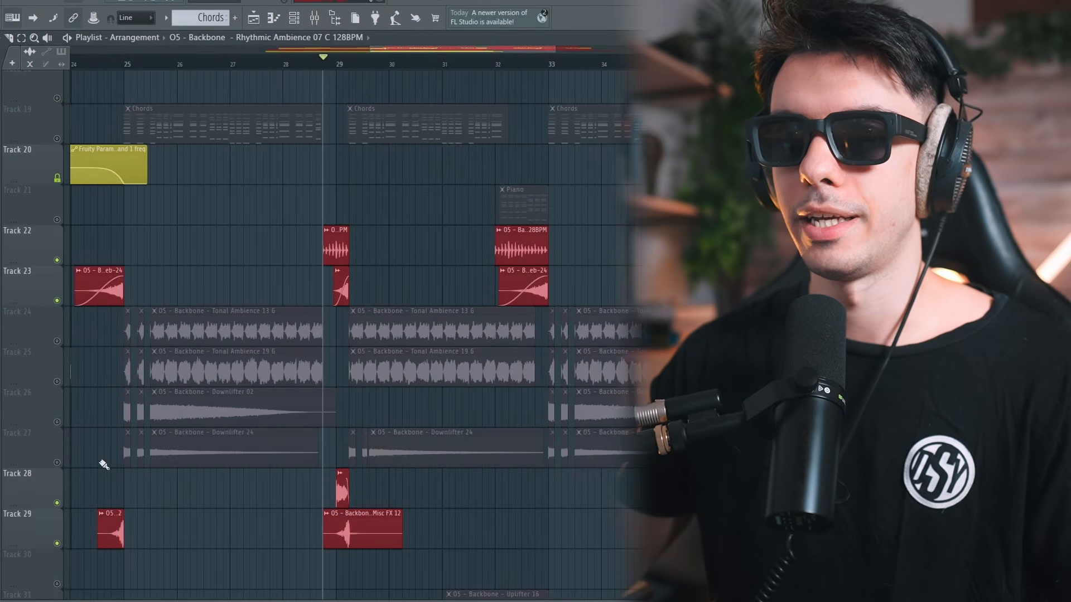
click(57, 422)
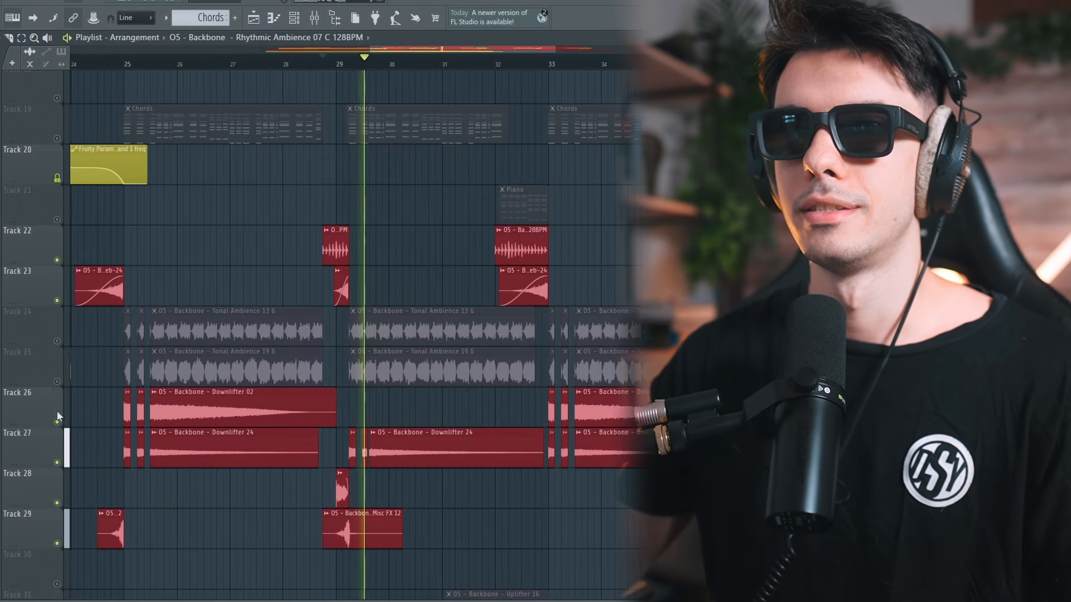
scroll(447, 296, down, 2)
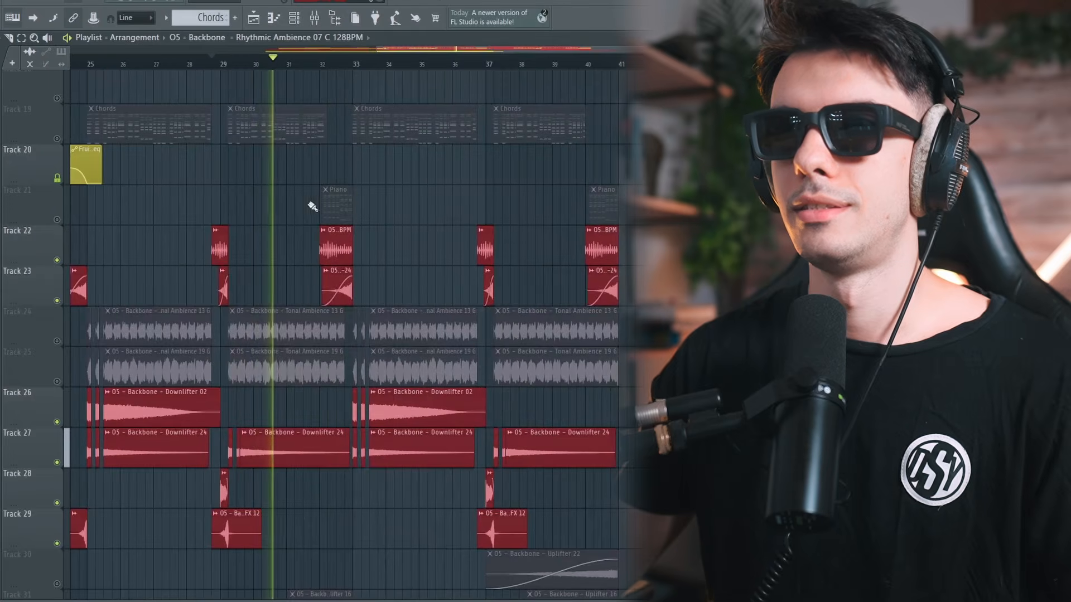
Play Chords and Piano in isolation, adding Rhythmic Ambience 07 and Project File 06 on Tracks 22 and 23 for the fill before bar 33
scroll(343, 196, up, 3)
scroll(192, 375, up, 2)
ctrl+click(58, 376)
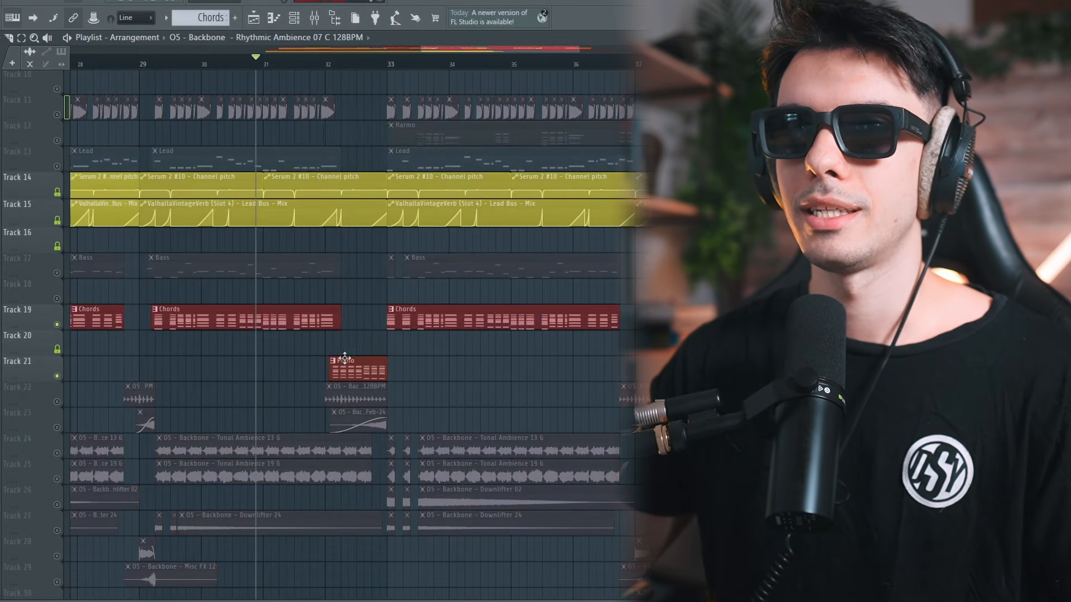
scroll(345, 358, up, 2)
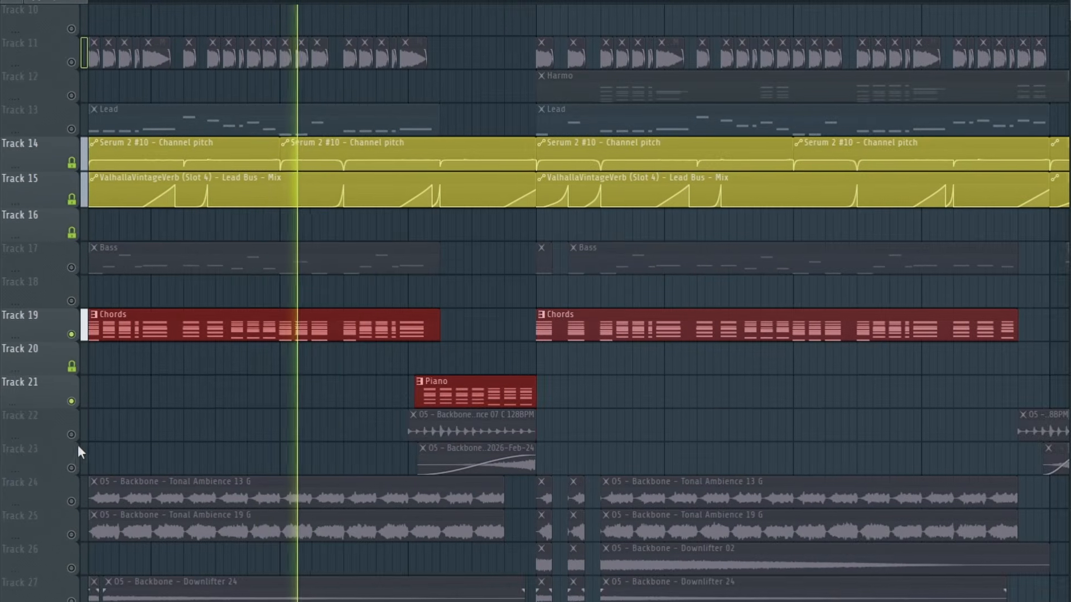
click(57, 401)
click(57, 427)
scroll(567, 411, up, 2)
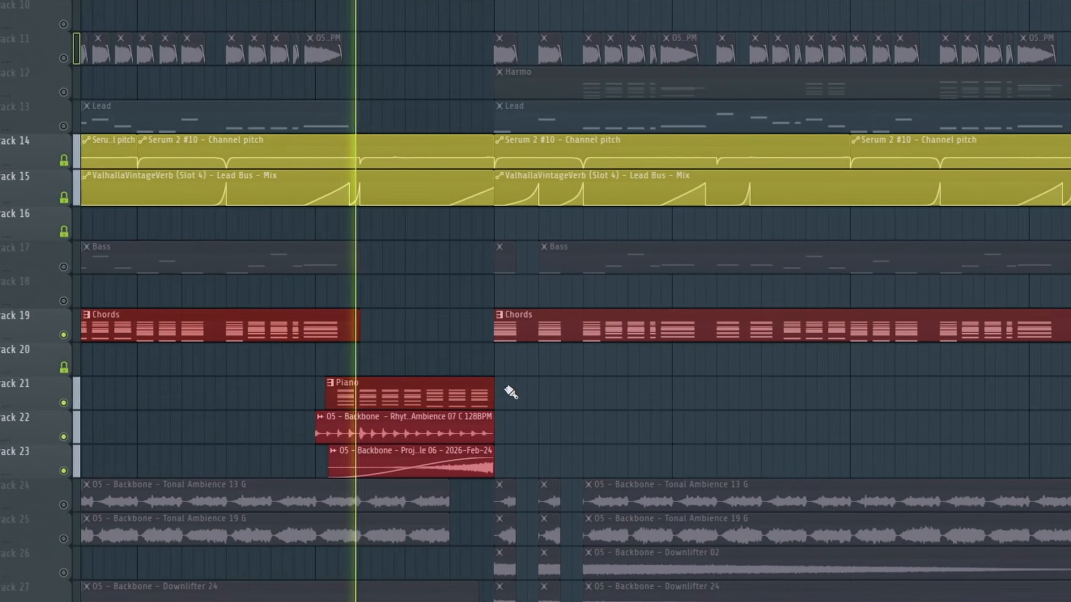
scroll(475, 368, up, 1)
scroll(421, 348, down, 6)
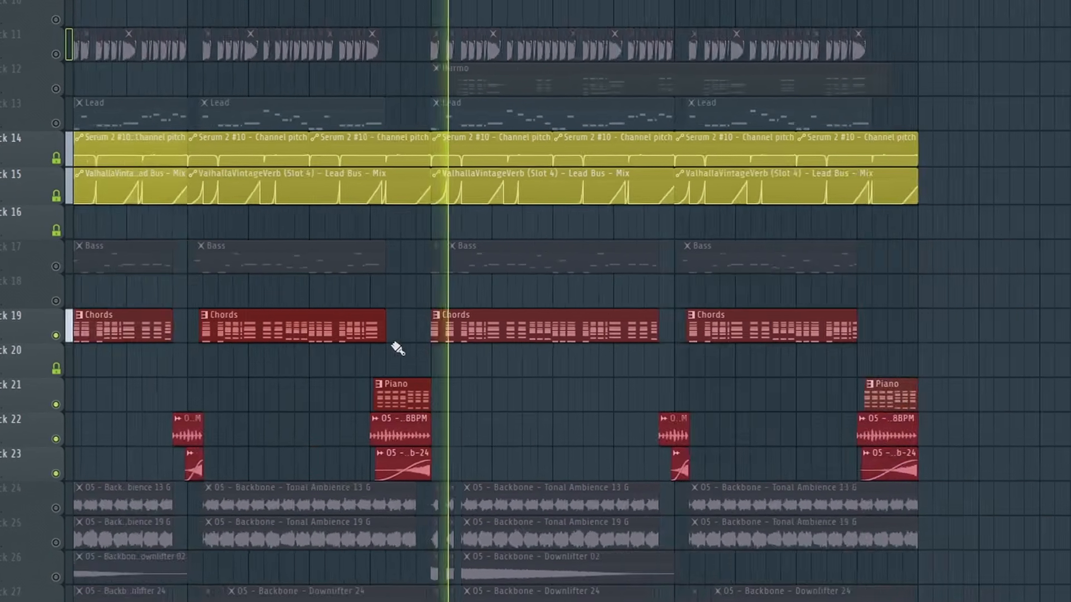
Solo the Harmo pattern on Track 12 and unmute the Lead on Track 13 for the section from bar 33
scroll(558, 354, up, 3)
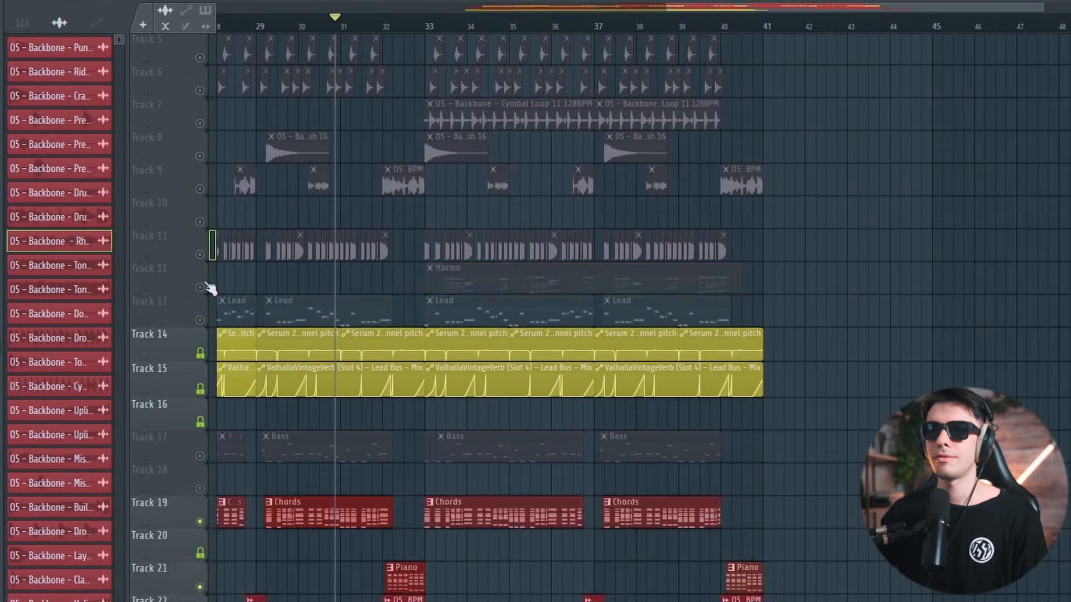
right_click(202, 287)
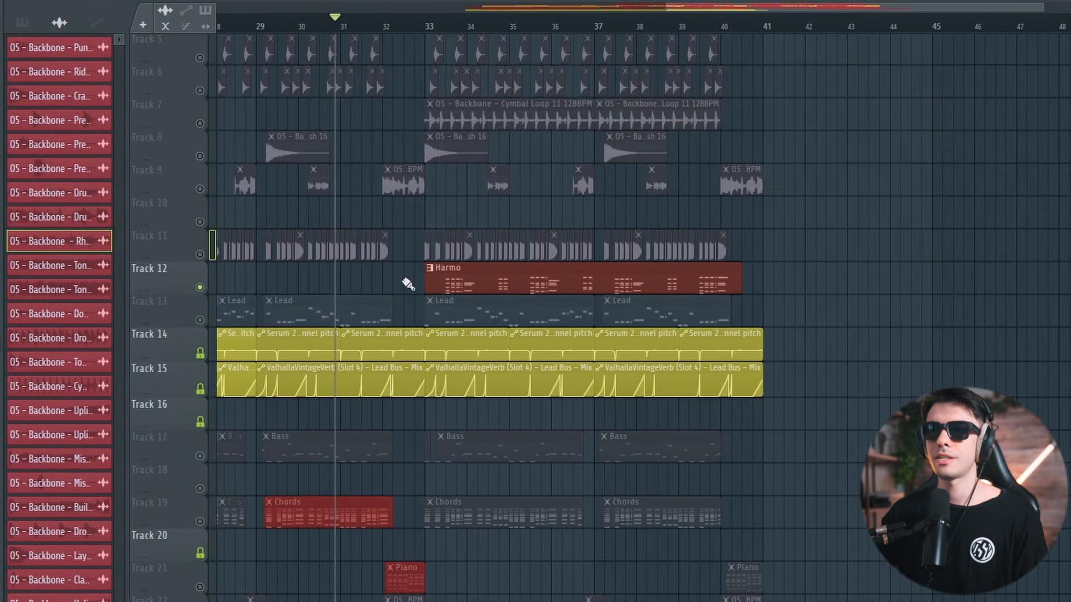
scroll(406, 278, up, 3)
click(200, 353)
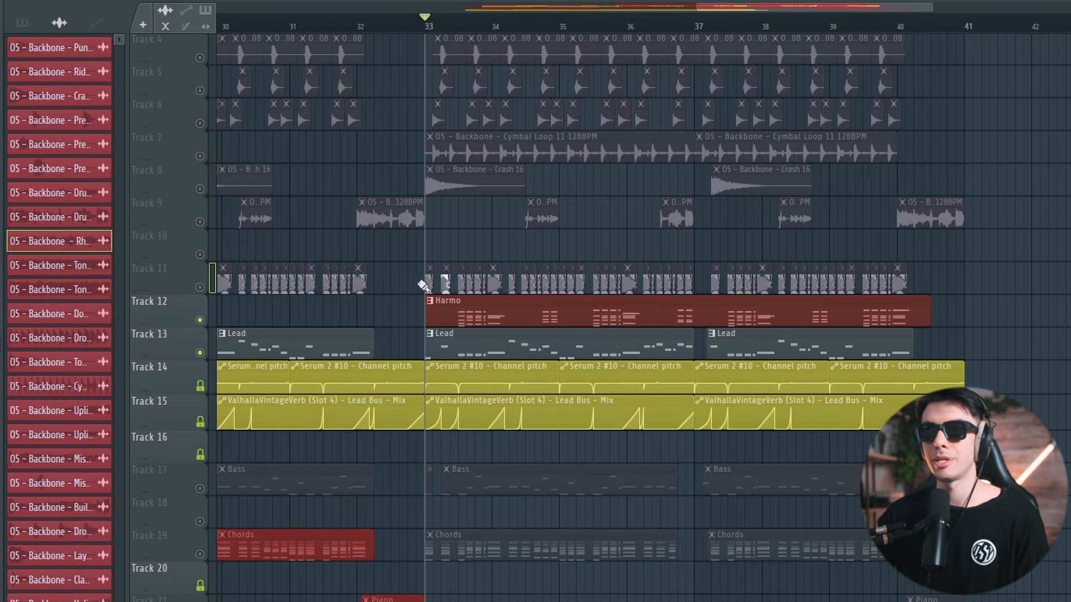
Open the Harmo pattern's notes and inspect the LD - Perfect Layer preset in Serum 2 #12
double_click(552, 304)
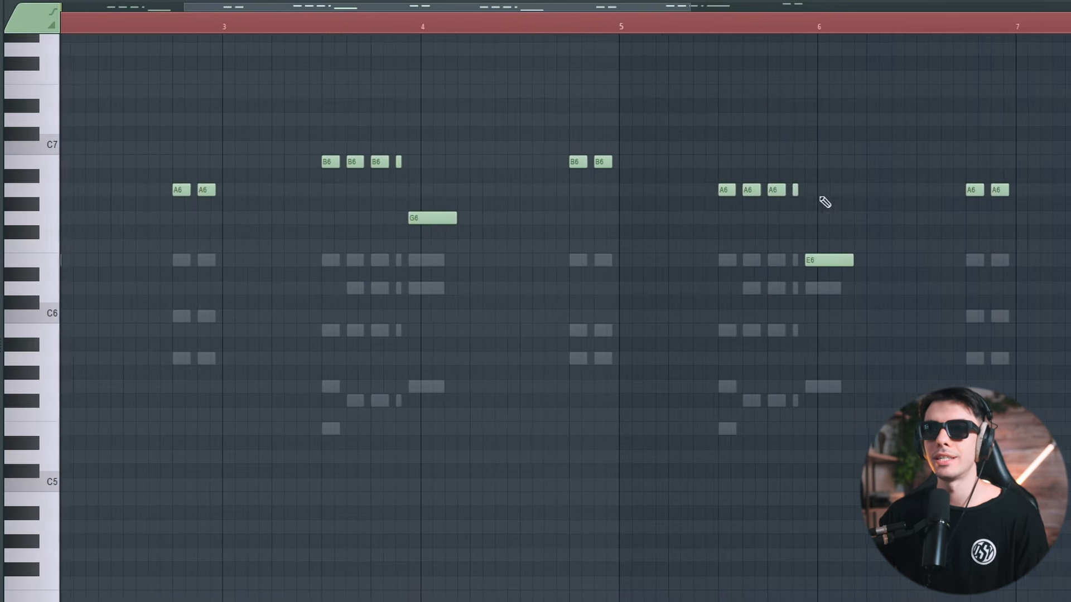
key(F6)
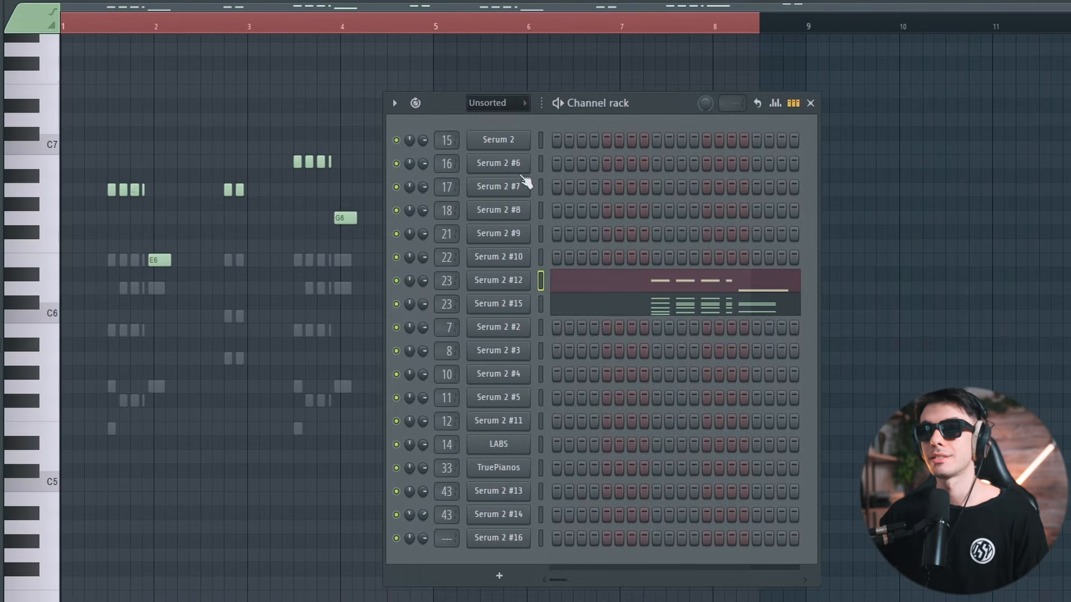
click(502, 283)
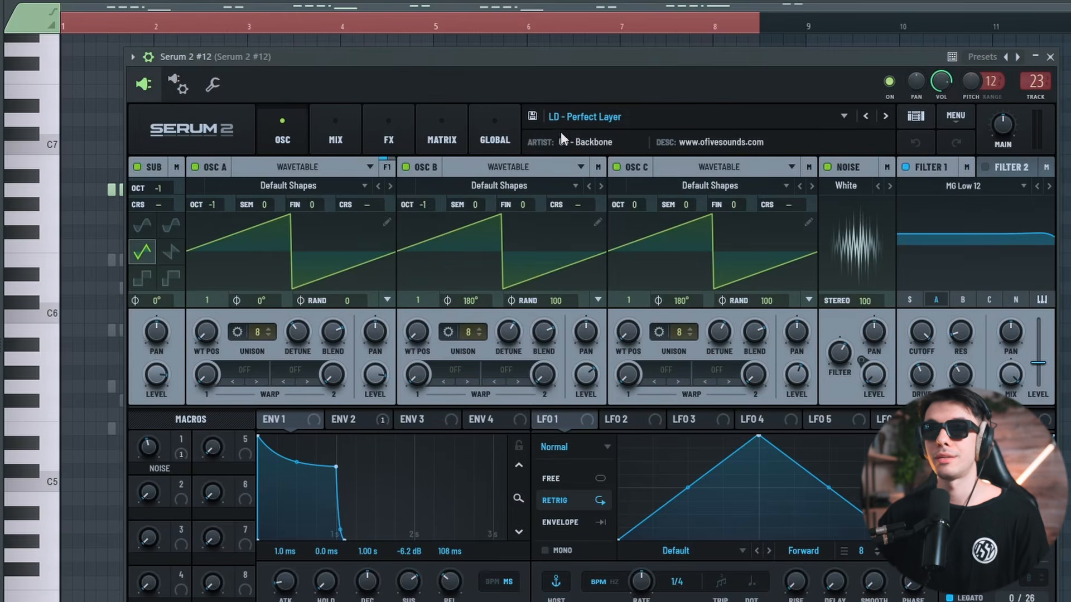
click(50, 166)
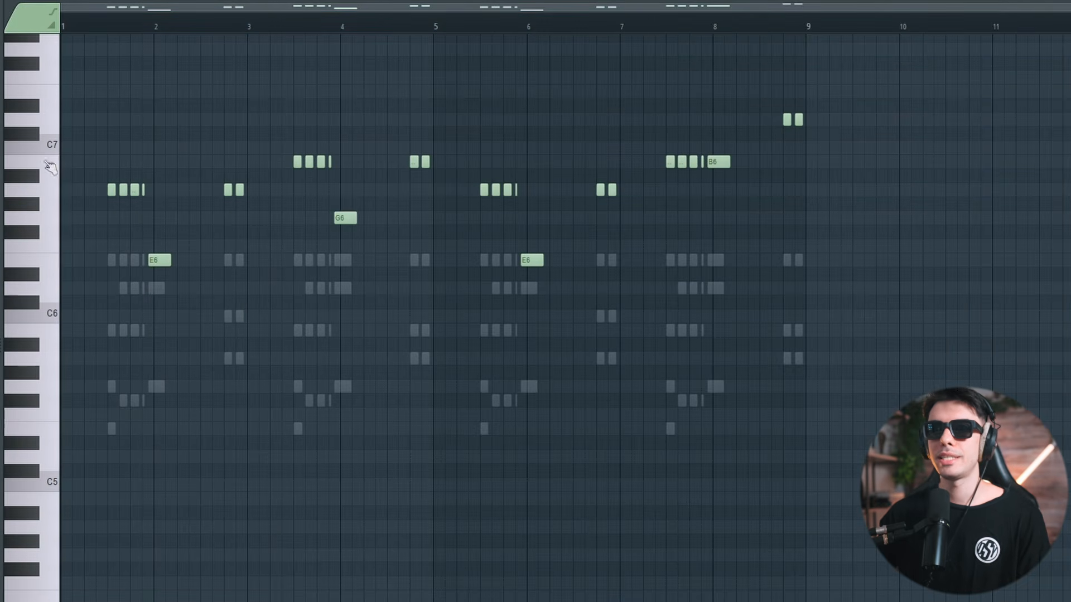
Play the Harmo pattern's Serum 2 #12 top-line notes on their own in the piano roll
scroll(103, 239, up, 2)
drag(288, 27, 133, 150)
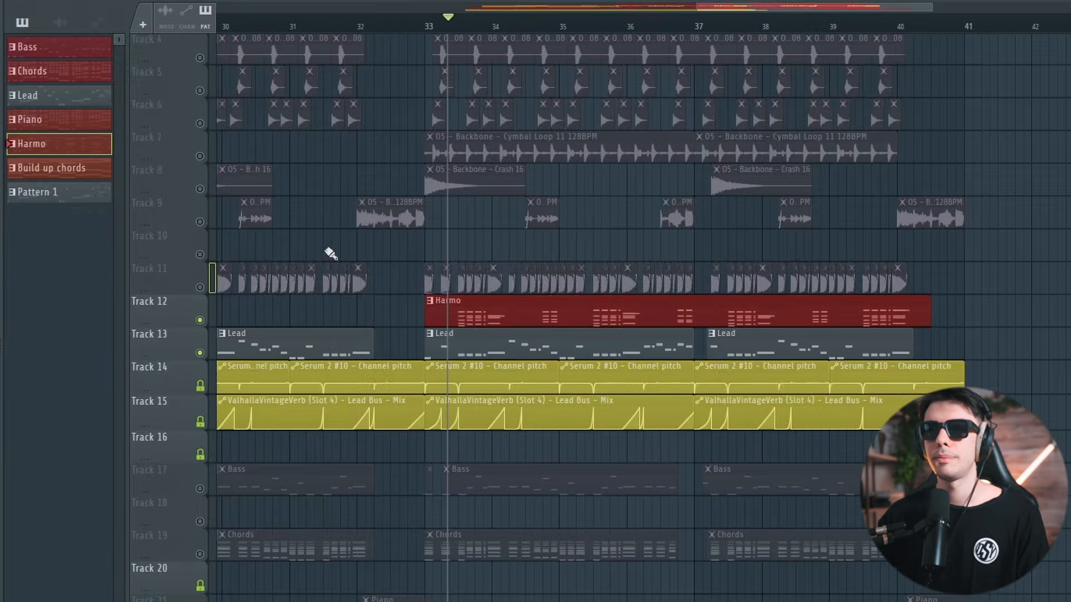
scroll(440, 321, down, 2)
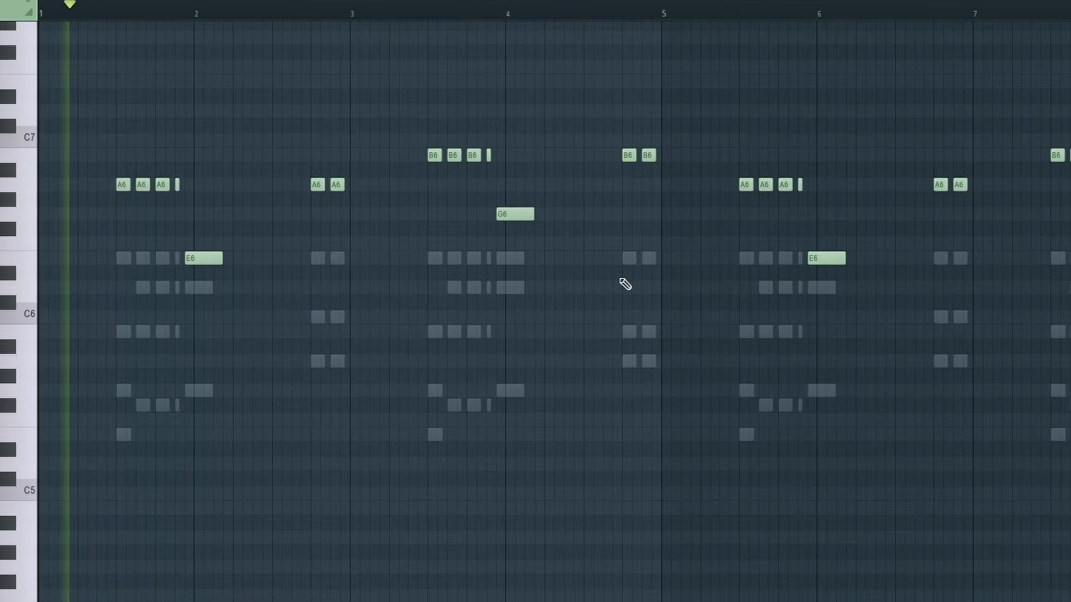
scroll(160, 227, down, 1)
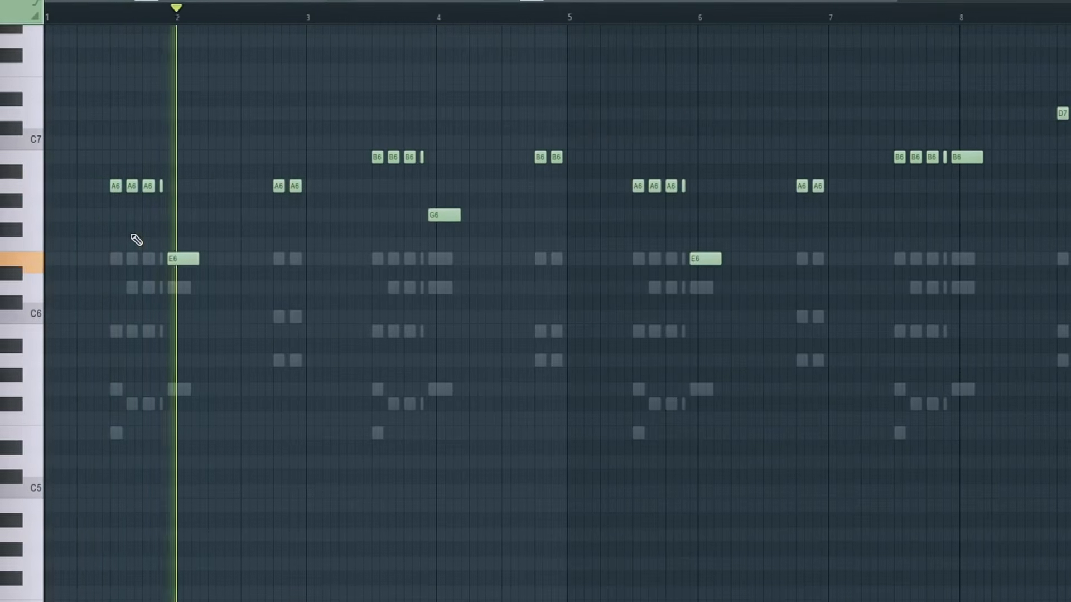
scroll(137, 241, up, 3)
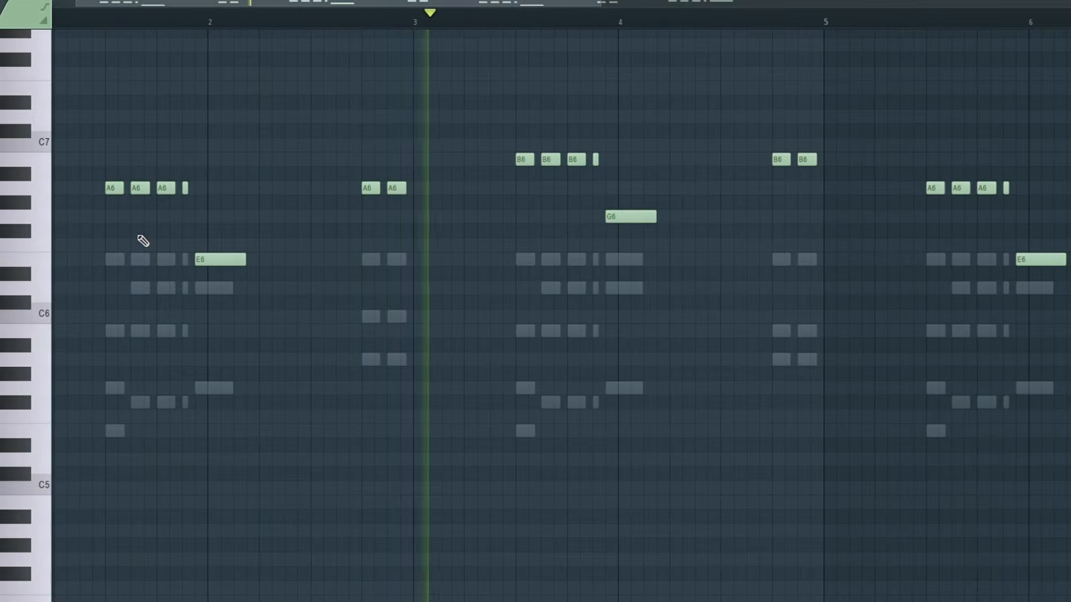
scroll(142, 240, down, 1)
Show the Harmo chord notes of Serum 2 #15 and inspect its CH - Superb preset
key(F6)
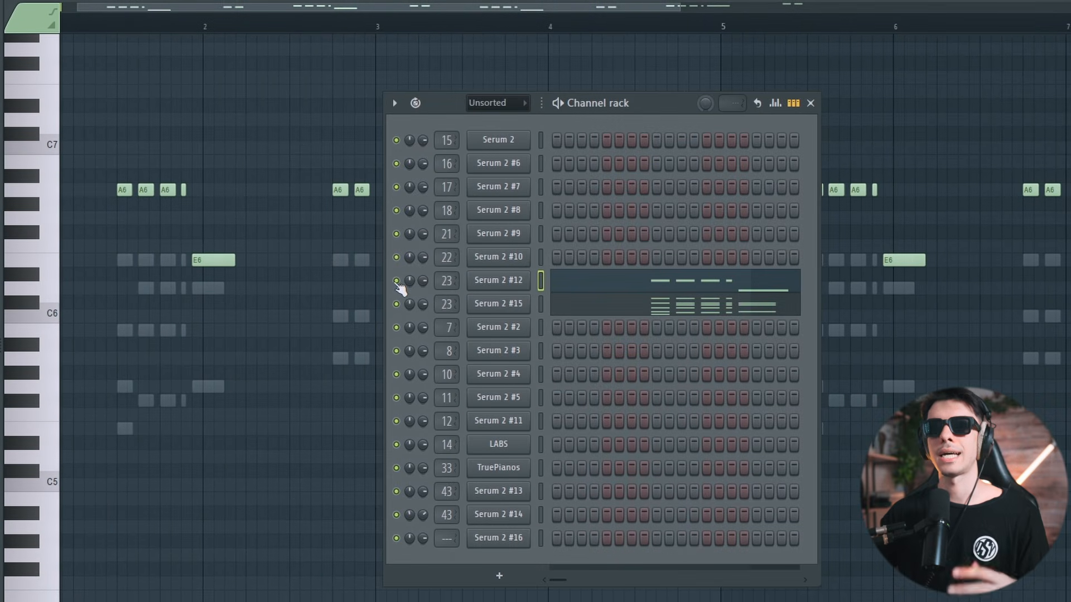
key(F6)
scroll(216, 315, down, 1)
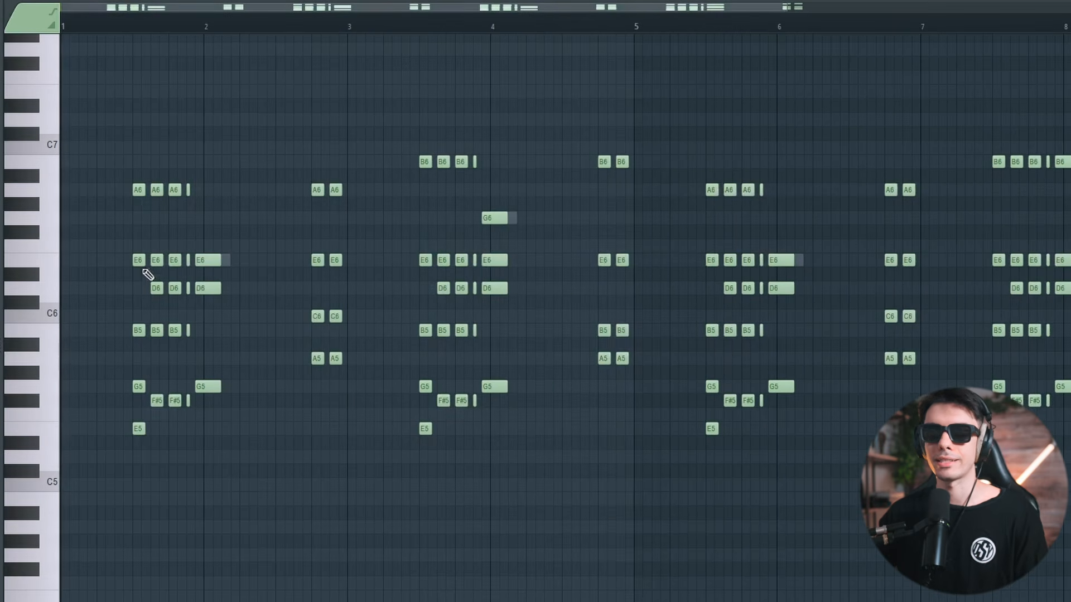
drag(115, 151, 768, 453)
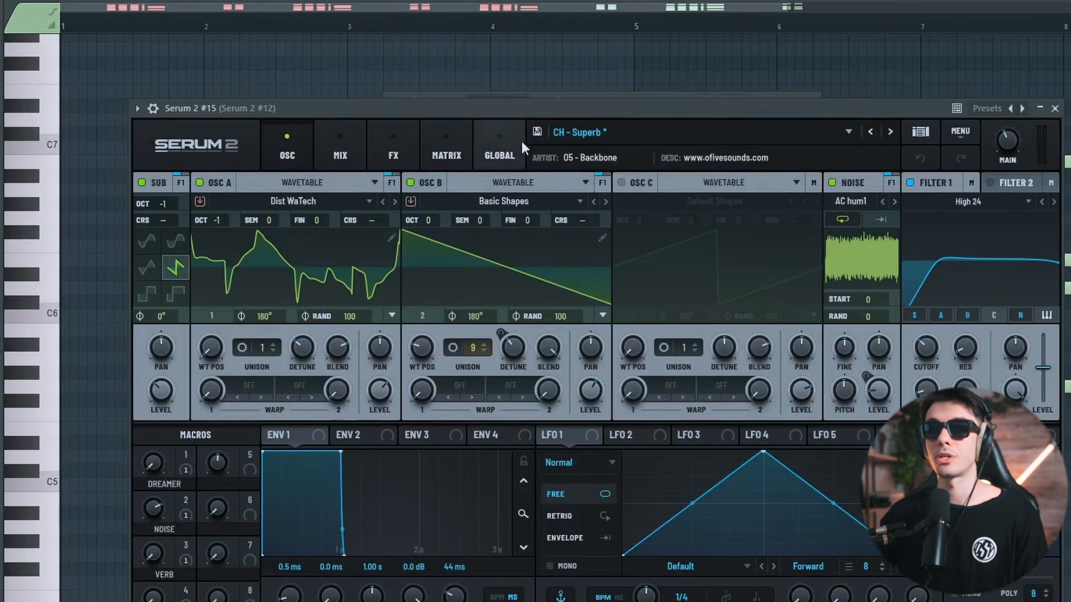
click(1055, 108)
Enable Serum 2 #12 alongside Serum 2 #15 and play the Harmo layers together
click(396, 281)
key(space)
drag(668, 101, 555, 503)
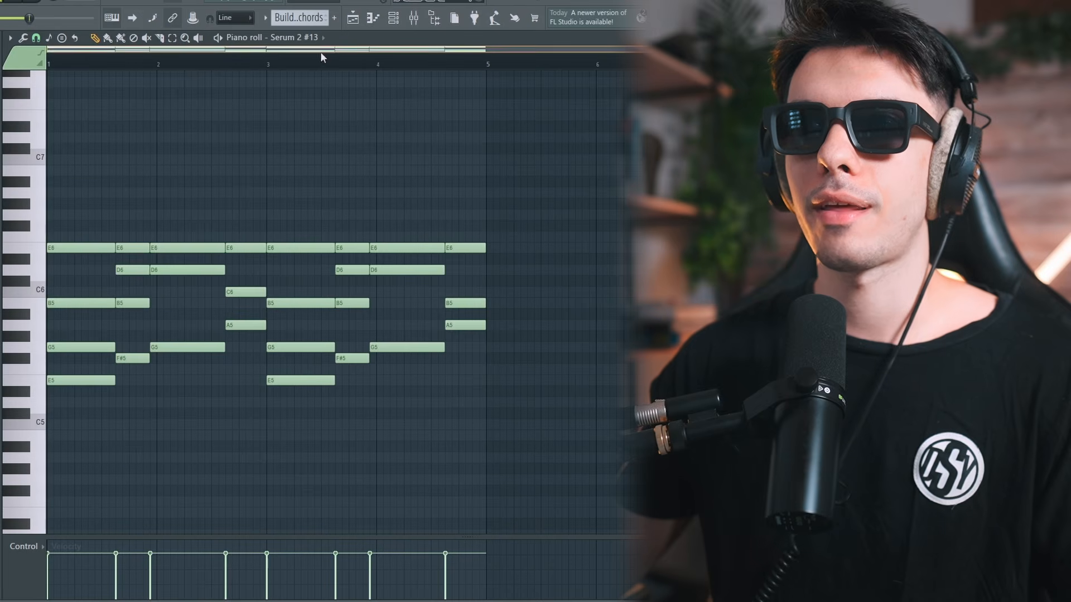
Review the upper and bass notes of the Build up chords pattern and inspect Serum 2 #13's CH - Big Saw preset
scroll(401, 162, down, 5)
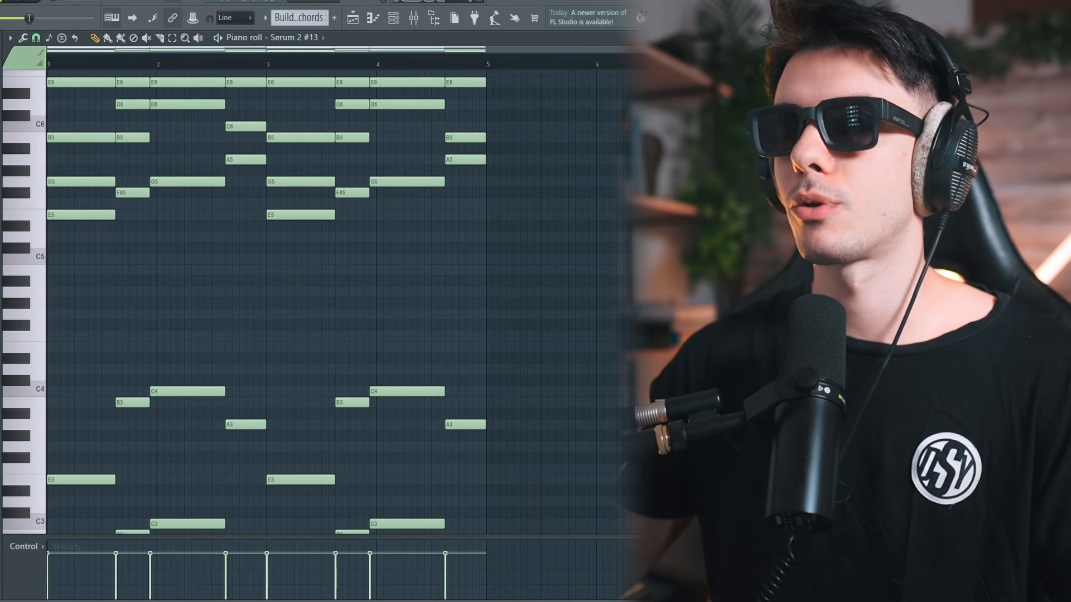
scroll(144, 312, down, 2)
drag(72, 113, 485, 538)
scroll(528, 488, up, 2)
right_click(529, 465)
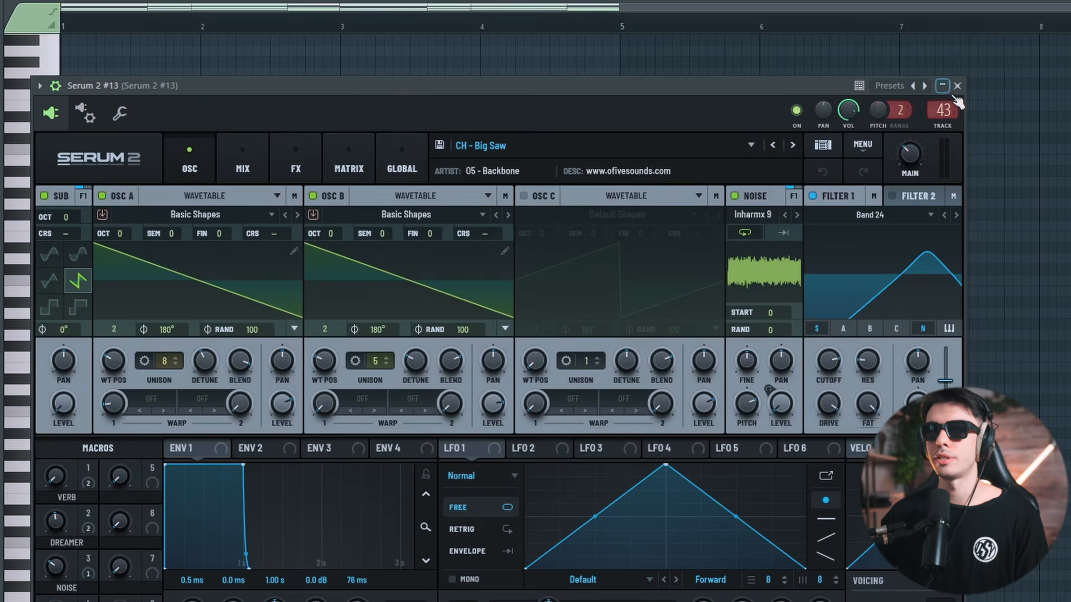
click(957, 86)
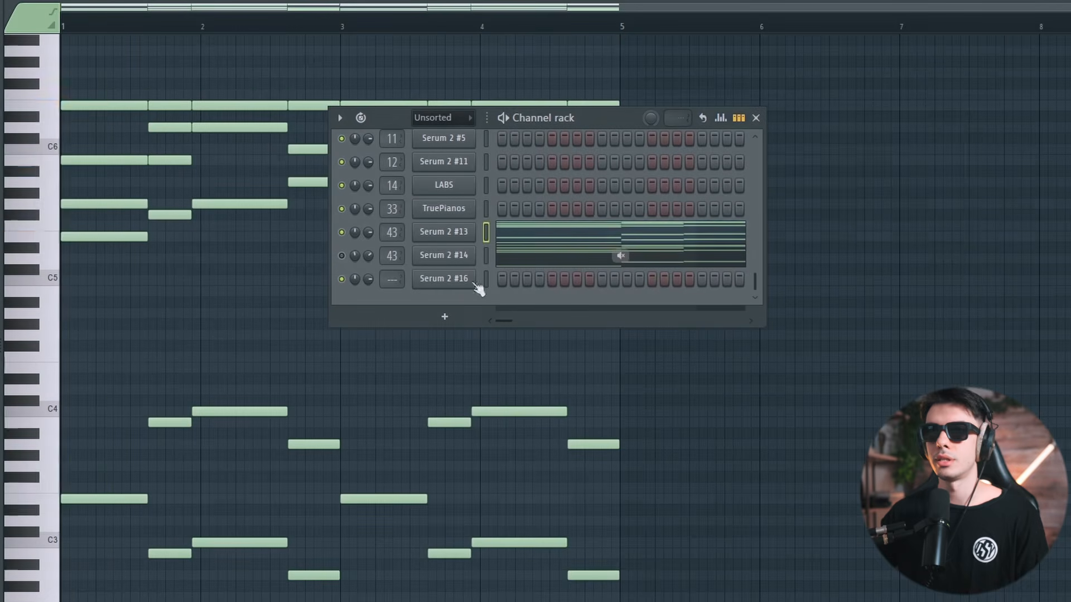
Play the Build up chords with Serum 2 #13 alone, inspect and hear Serum 2 #14, and re-enable both channels
key(space)
drag(585, 119, 680, 244)
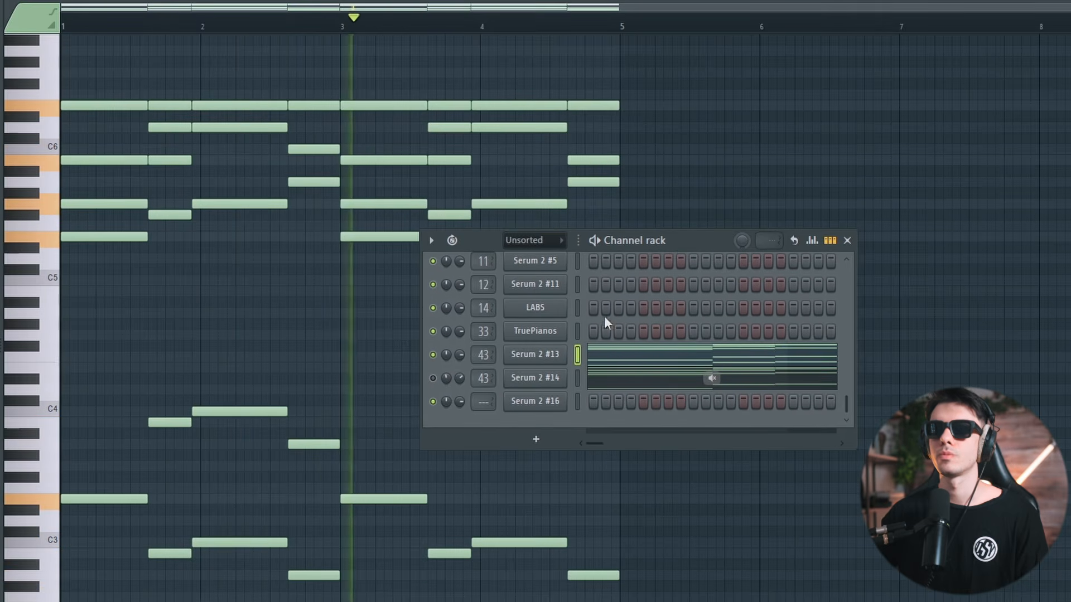
click(531, 378)
click(978, 106)
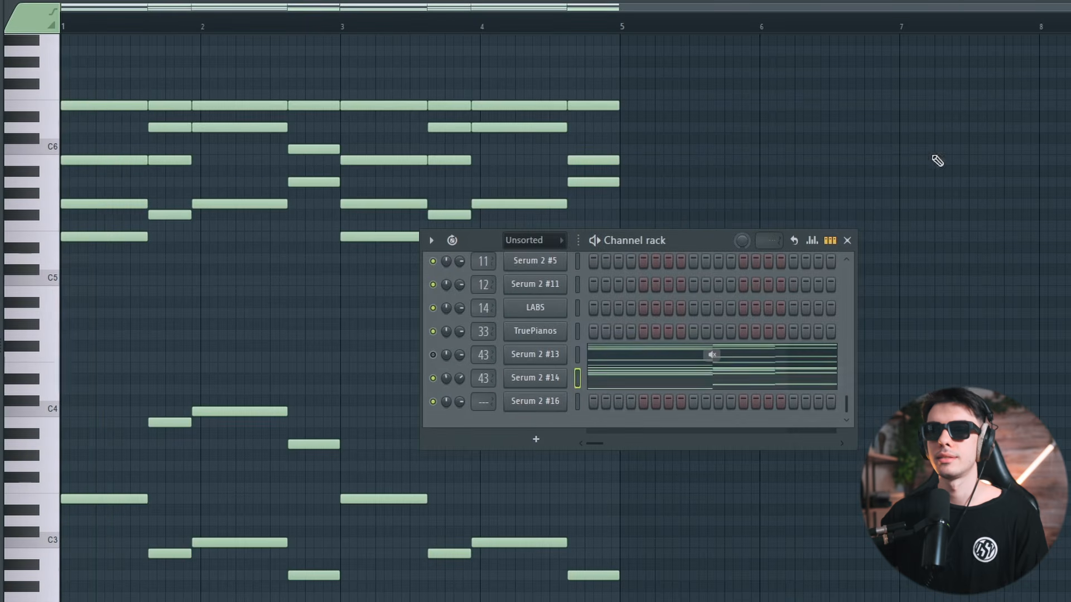
click(433, 356)
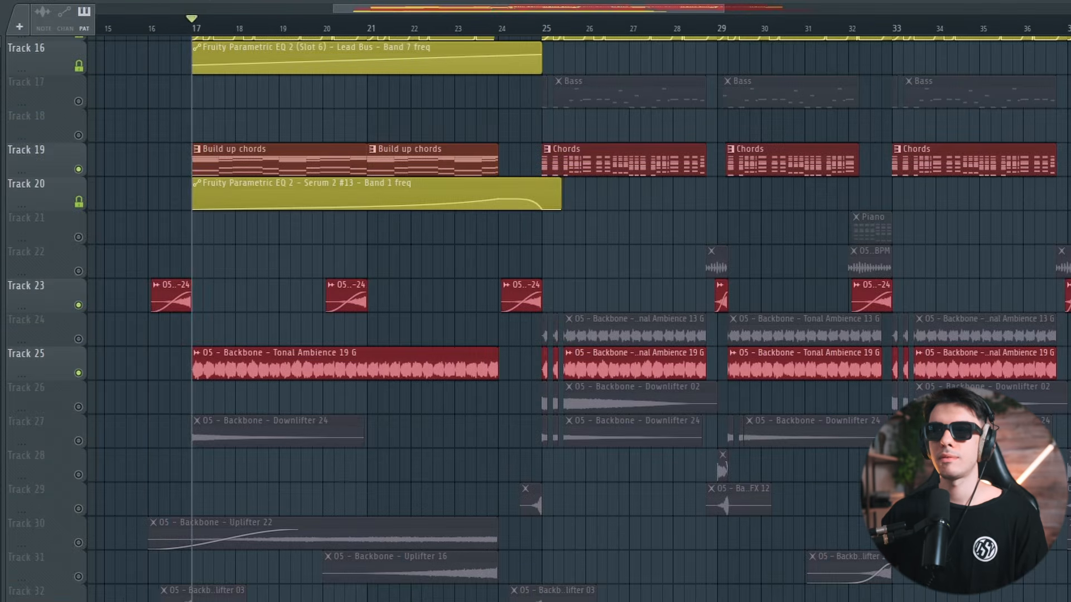
Play the build-up chords and ambience from bar 16 and unmute Downlifter 24 on Track 27
scroll(139, 232, up, 2)
scroll(202, 335, up, 3)
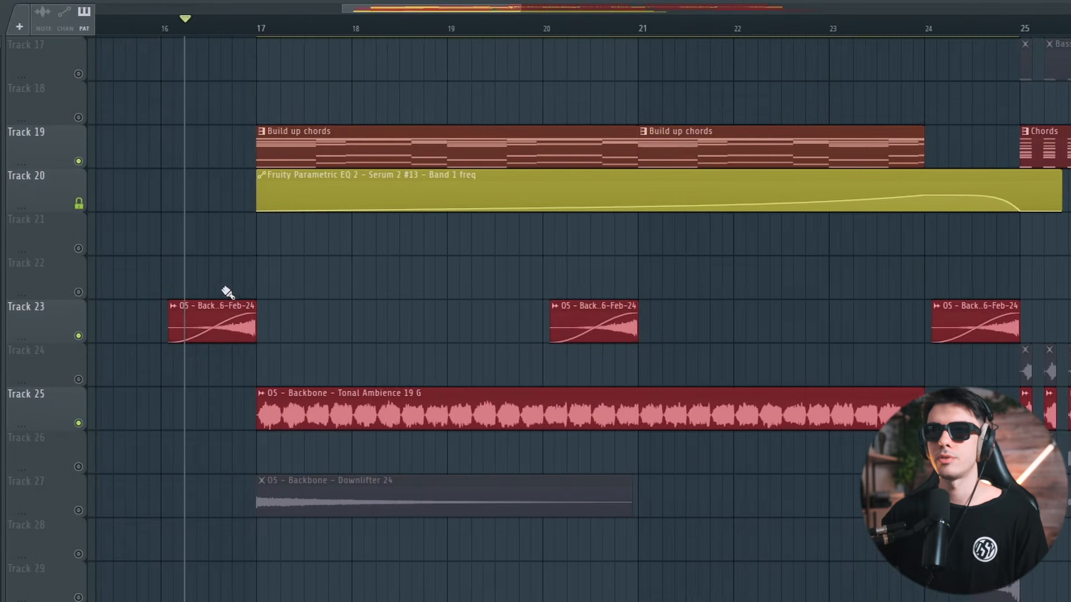
scroll(230, 315, down, 1)
scroll(184, 368, down, 3)
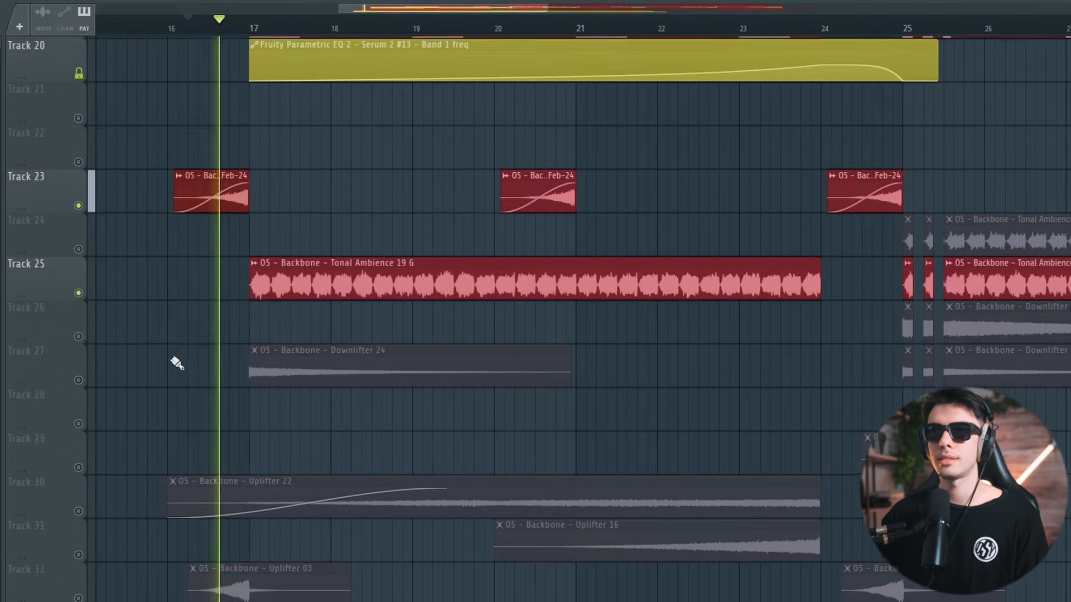
click(79, 380)
scroll(134, 357, down, 1)
scroll(134, 390, down, 1)
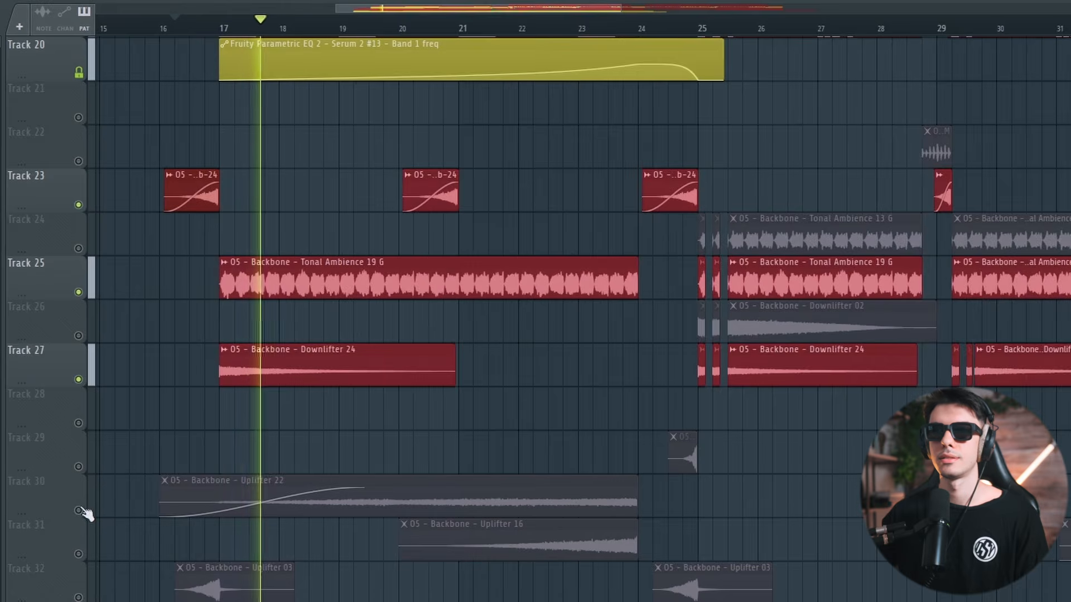
Unmute Uplifter 22 on Track 30, Uplifter 03 on Track 32 and Clap FX 05 on Track 34 during playback
click(79, 510)
scroll(112, 491, down, 3)
click(79, 467)
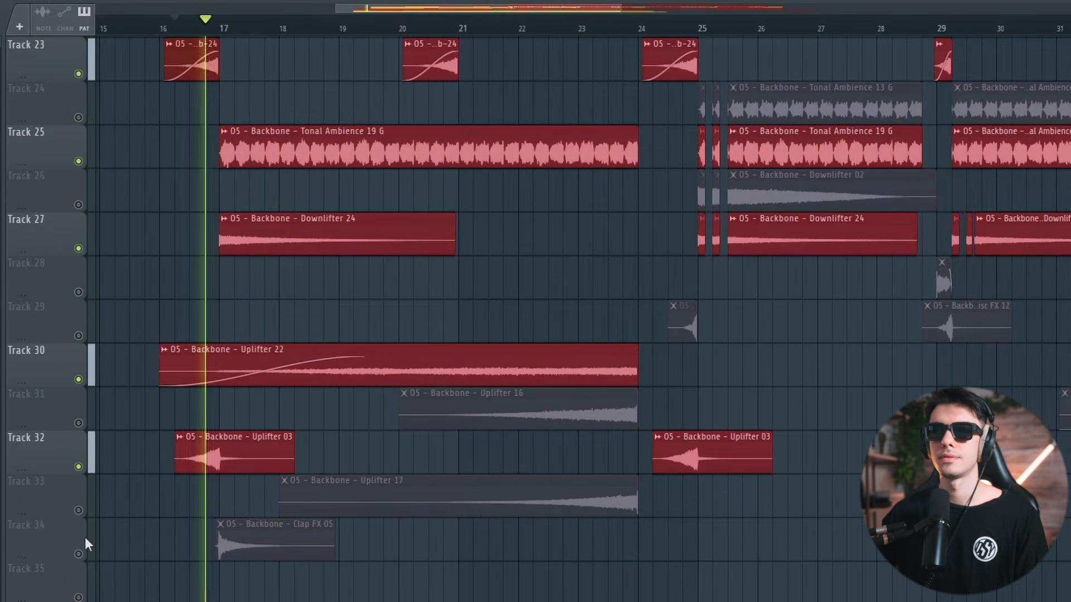
click(79, 554)
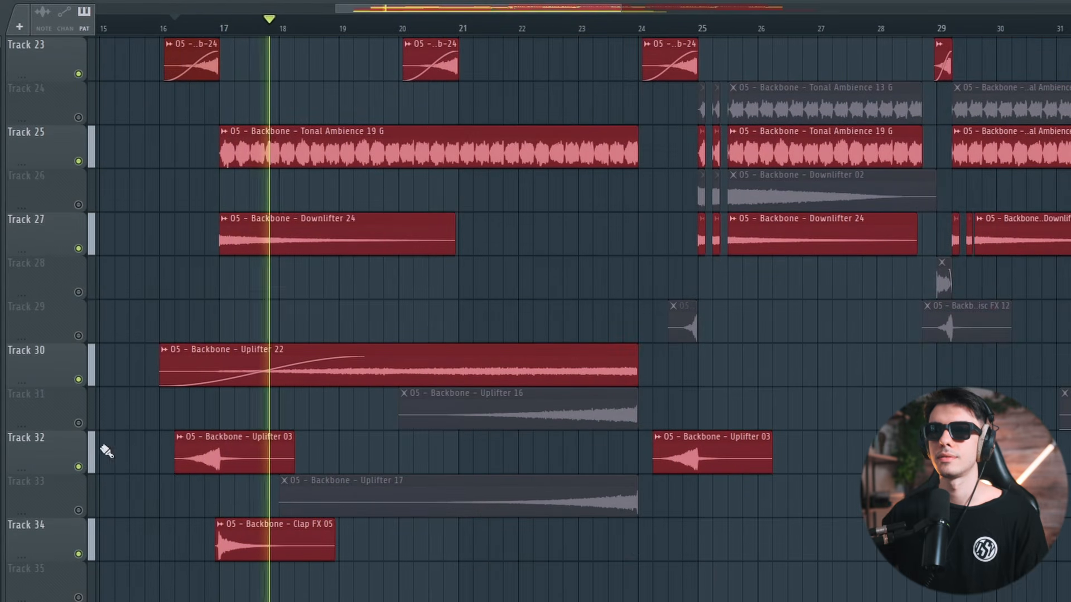
Unmute Uplifter 16 on Track 31 and Uplifter 17 on Track 33, playing the build-up from bar 21
click(78, 423)
click(457, 25)
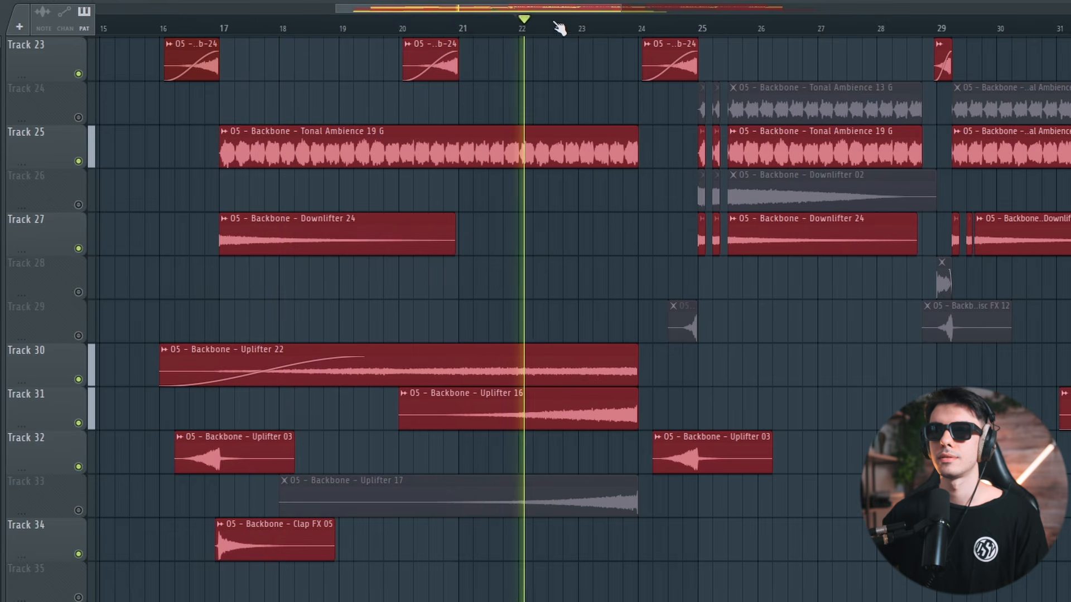
click(78, 510)
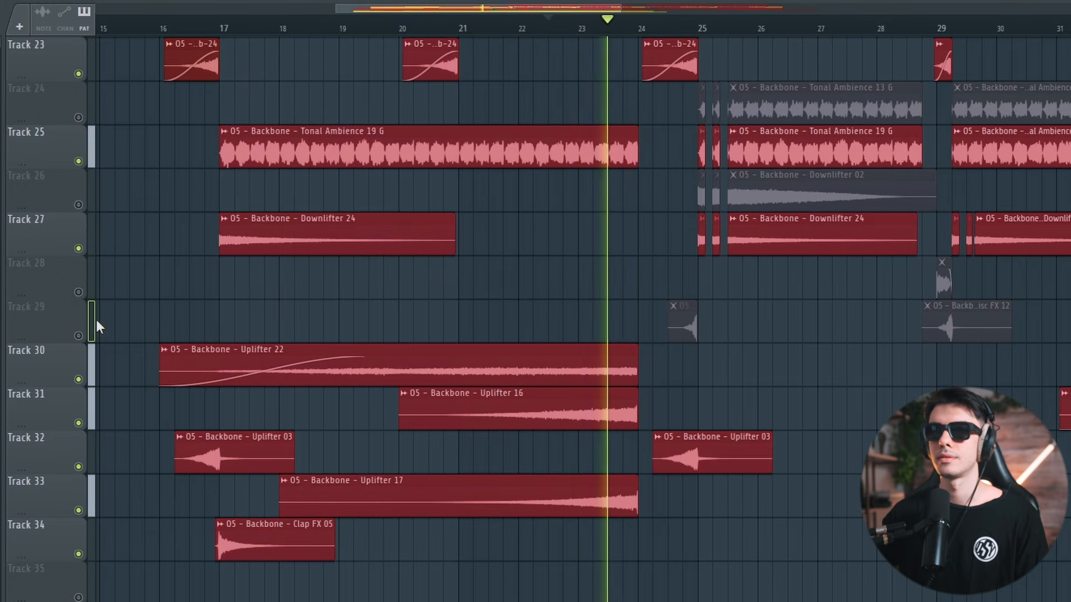
scroll(468, 273, up, 4)
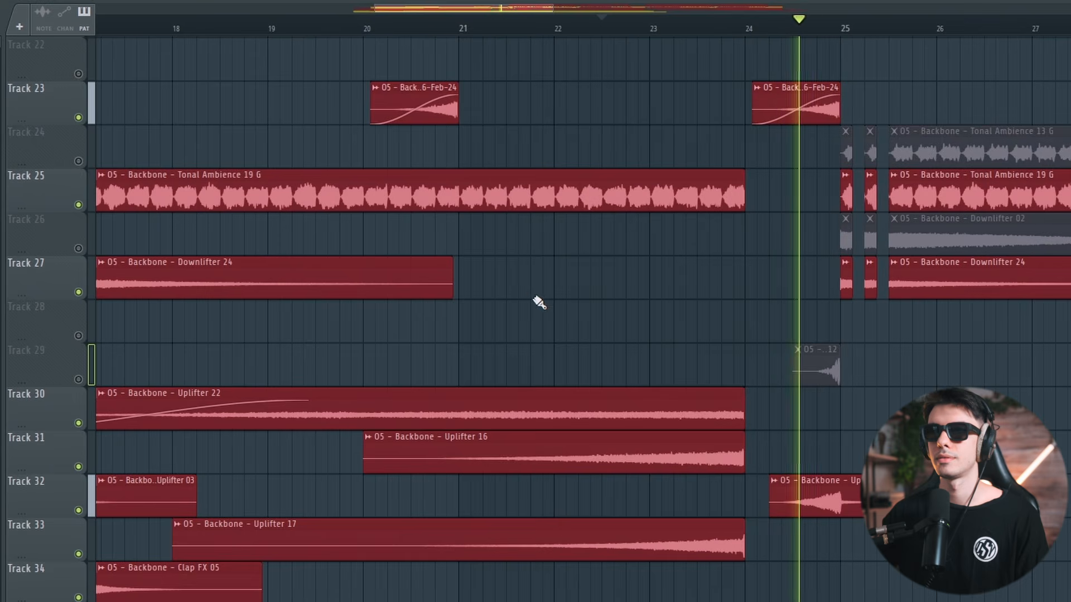
Unmute the build-up drum loops on Tracks 8 and 9 and Buildup Drums 02 on Track 10 while the Lead plays
scroll(670, 342, up, 10)
scroll(628, 395, down, 3)
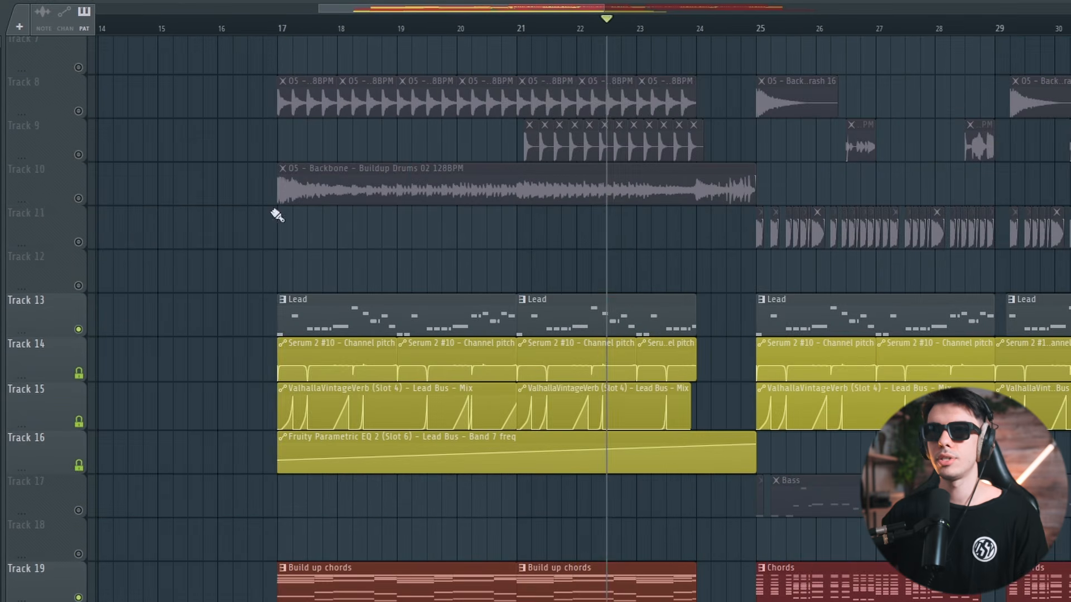
scroll(262, 179, down, 2)
scroll(172, 203, up, 4)
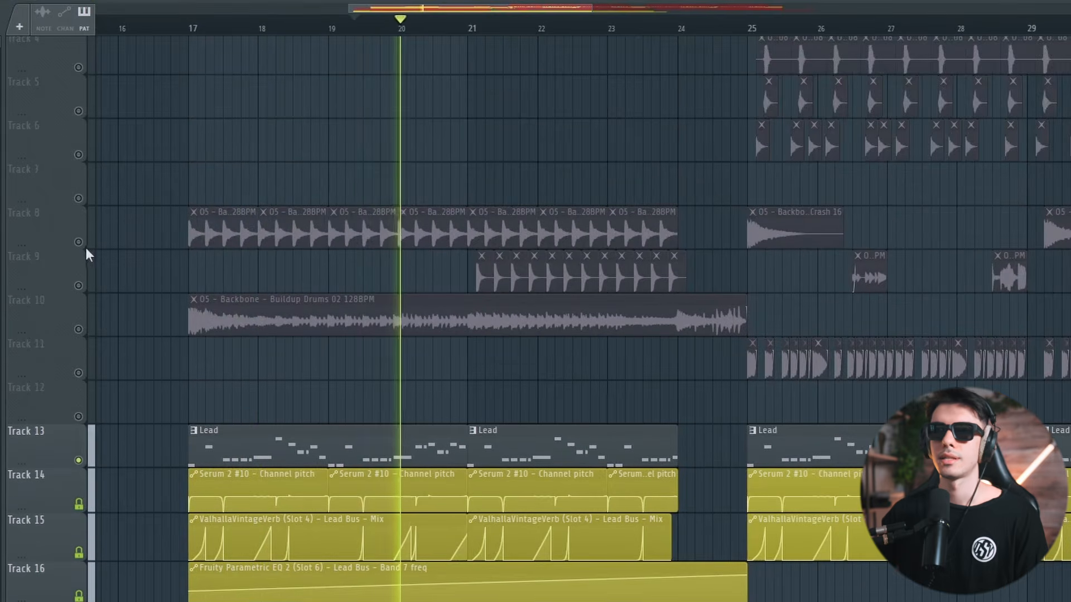
click(80, 244)
click(80, 284)
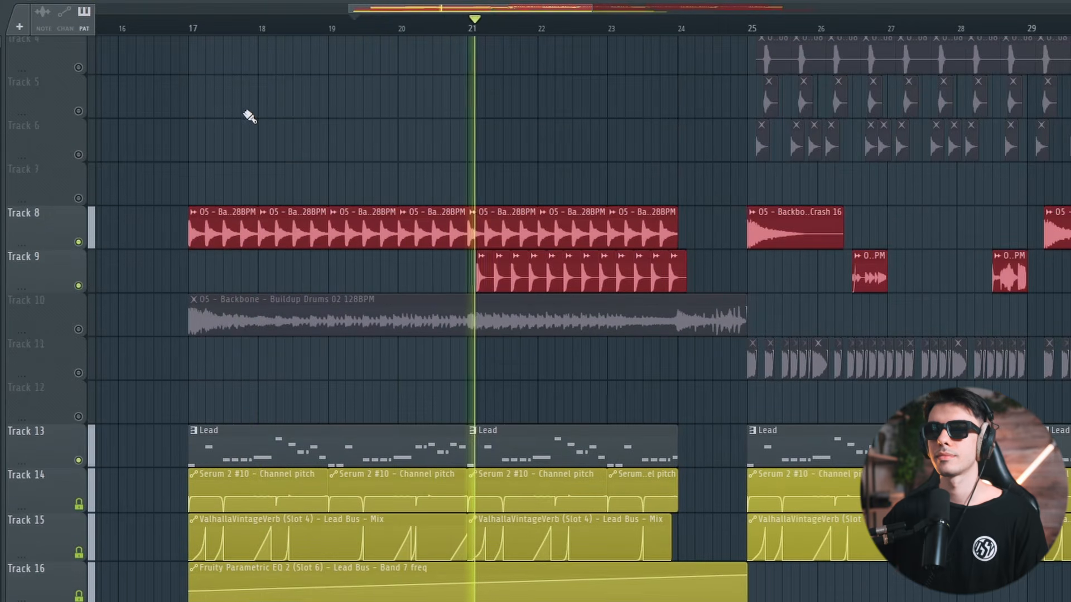
scroll(578, 153, up, 1)
scroll(550, 179, down, 1)
scroll(549, 179, up, 1)
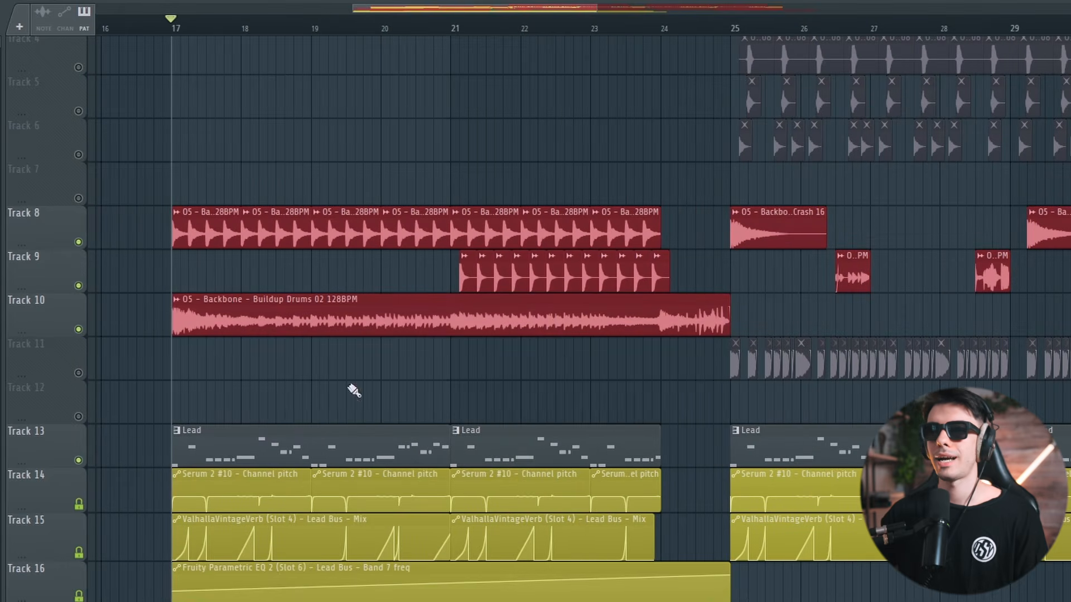
Re-enable all playlist tracks and play the full build-up from bar 17
mouse_move(176, 386)
mouse_down()
mouse_move(273, 344)
mouse_move(413, 333)
mouse_up()
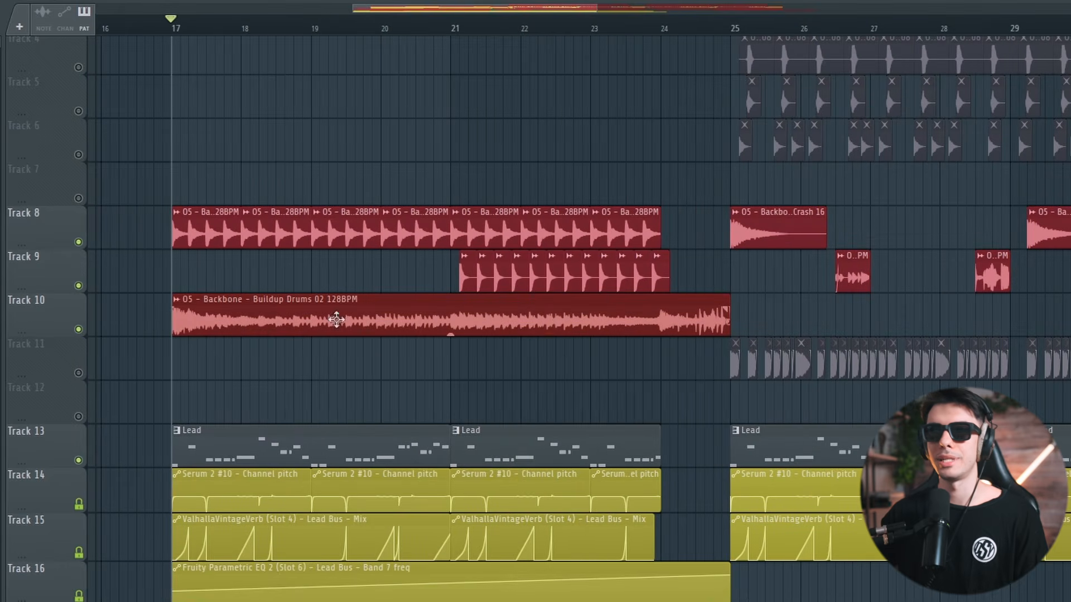
scroll(335, 274, down, 4)
key(space)
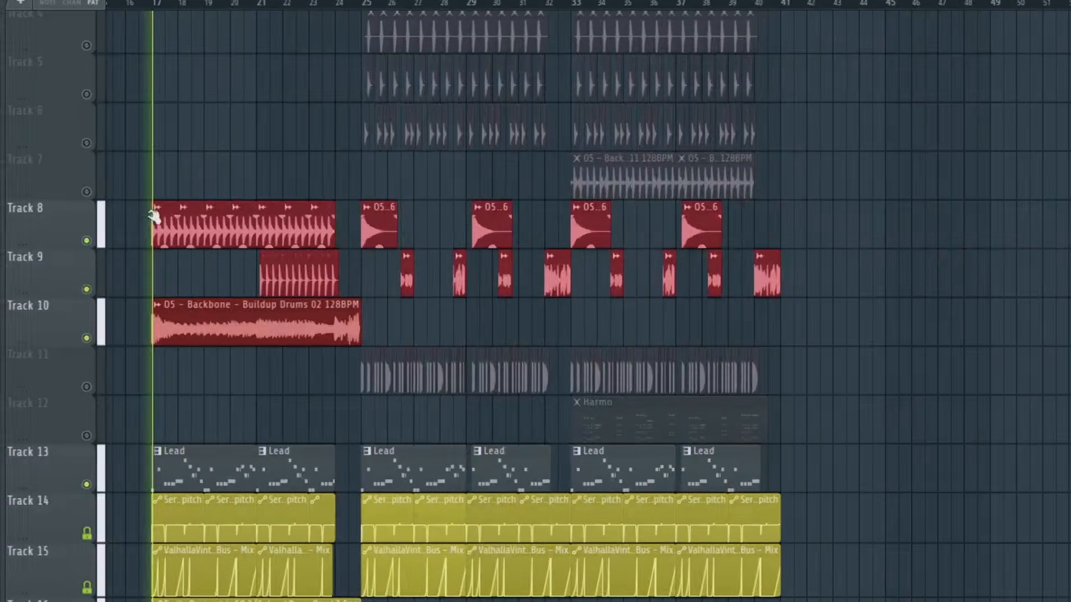
scroll(143, 222, up, 3)
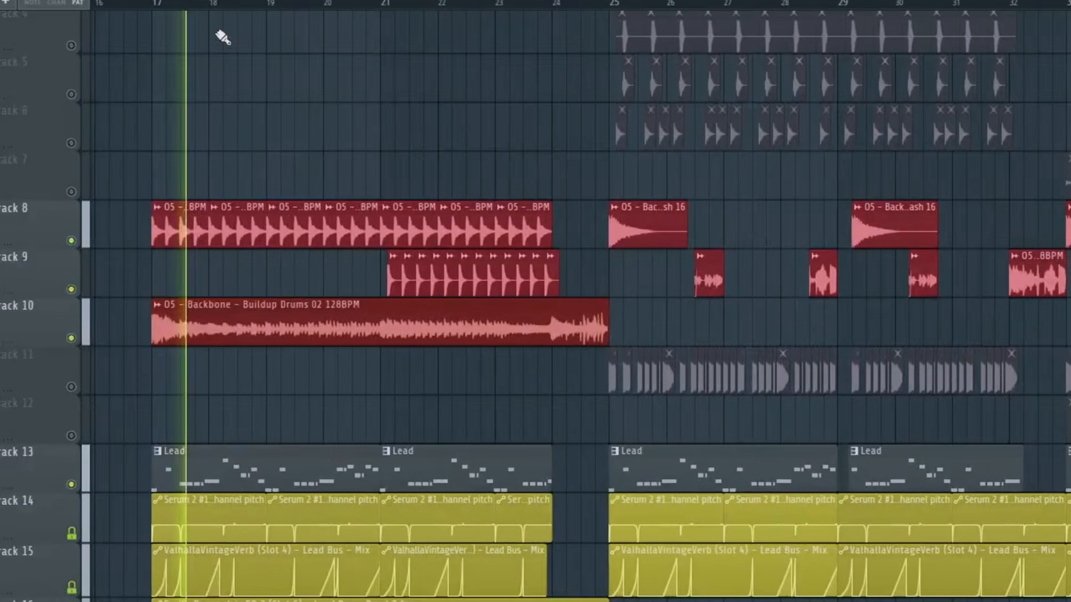
right_click(72, 338)
scroll(279, 249, up, 3)
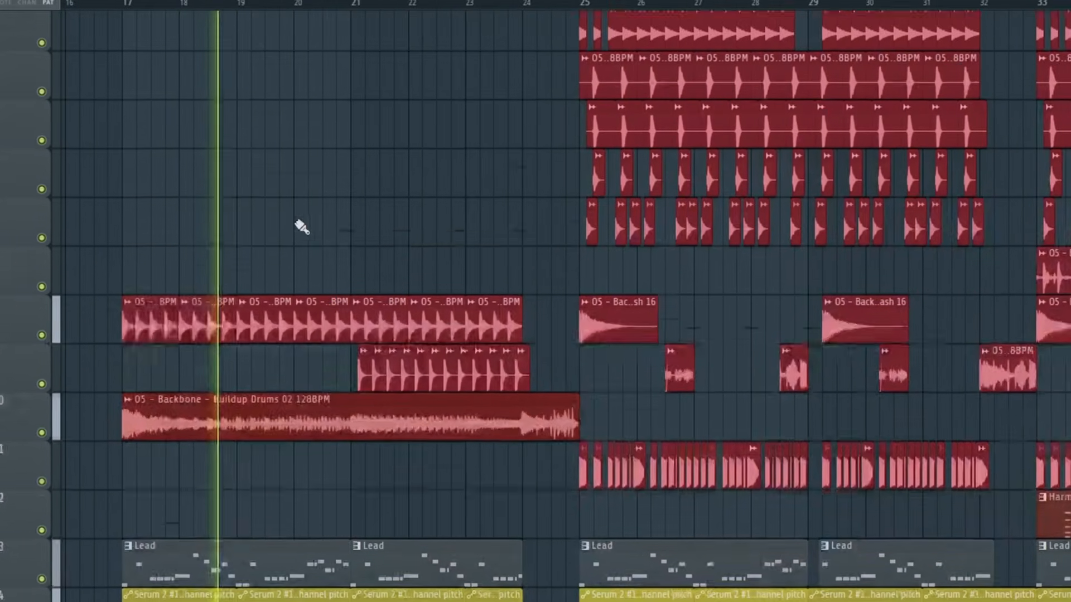
scroll(302, 234, down, 10)
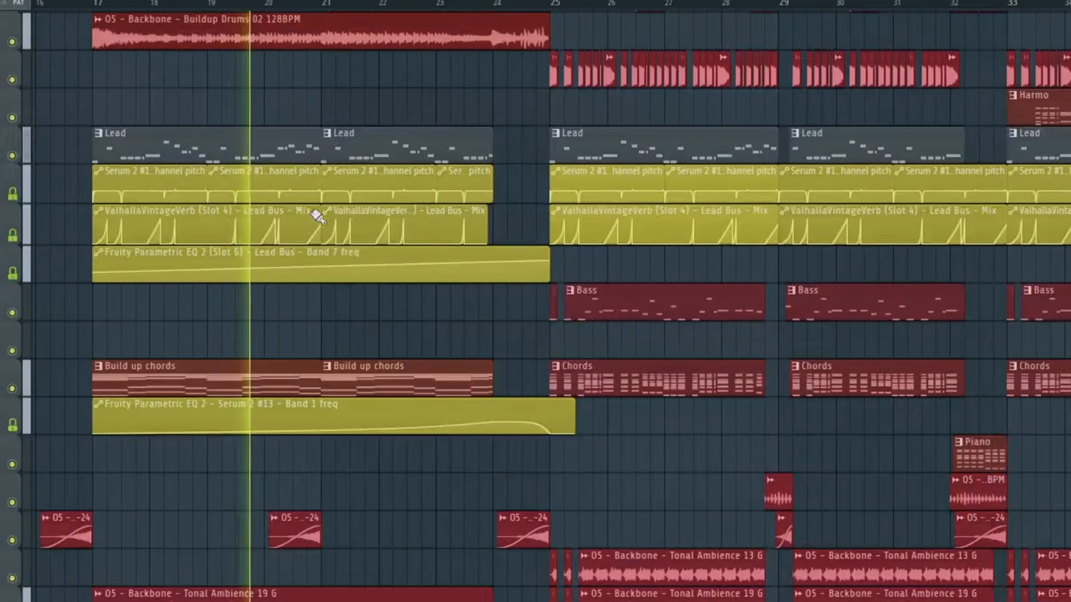
Highlight the five Master automation clips on Tracks 39 to 43 and show the Master channel's effects in the mixer
scroll(283, 270, down, 10)
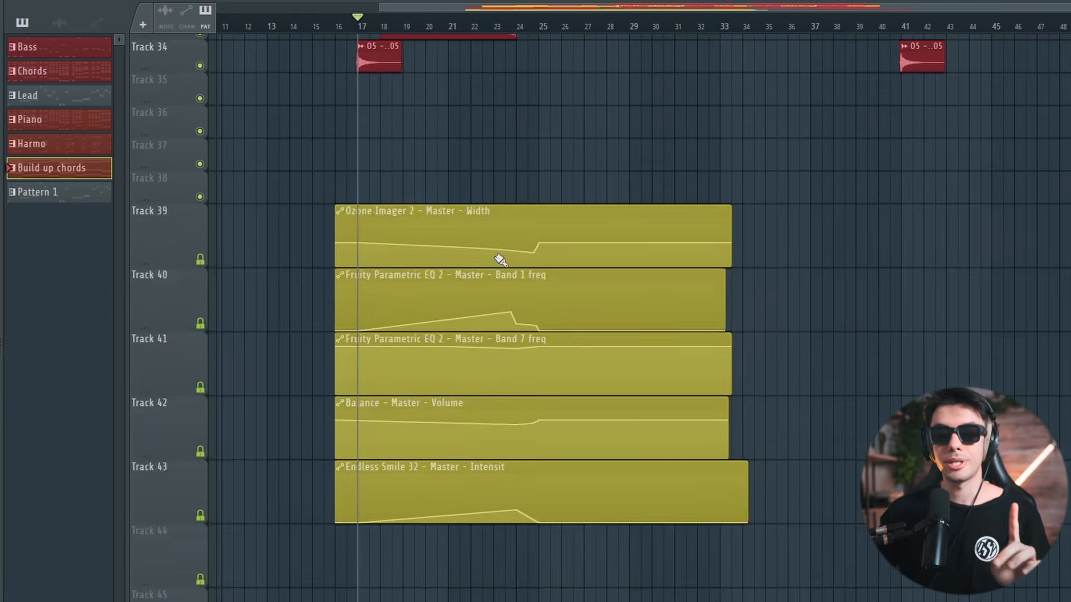
scroll(463, 196, up, 3)
scroll(402, 223, up, 4)
drag(402, 206, 469, 558)
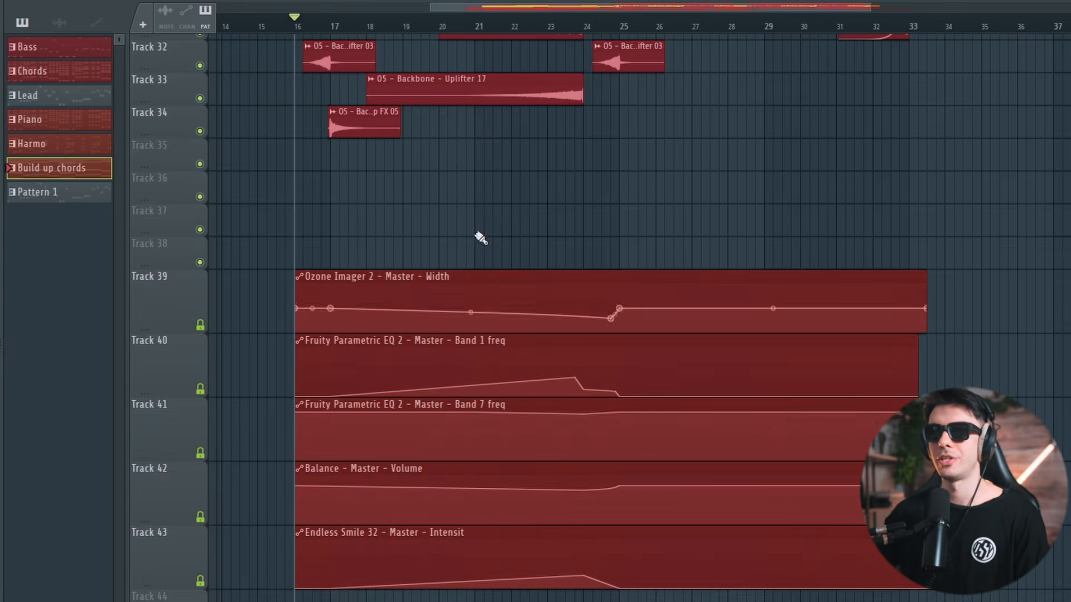
key(F9)
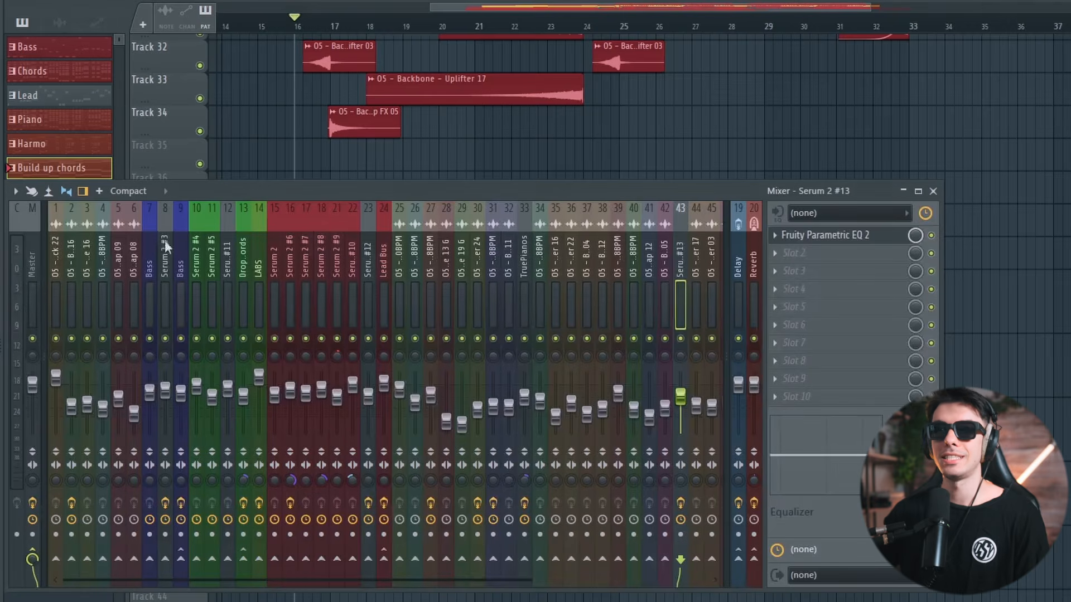
click(33, 262)
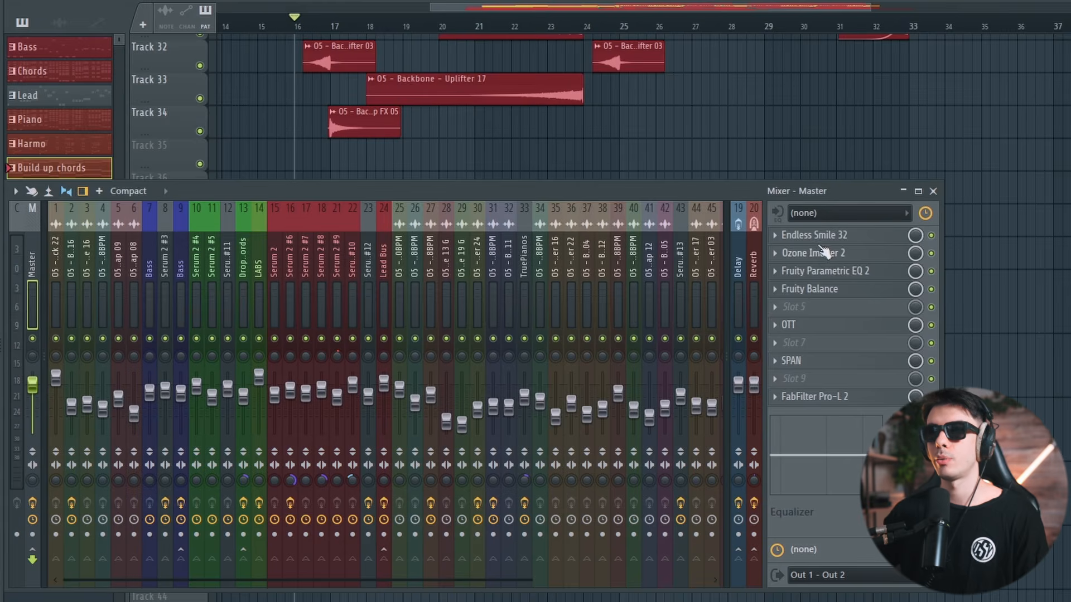
Open Endless Smile 32 on the Master channel and show its Intensity automation clip on Track 43
click(817, 235)
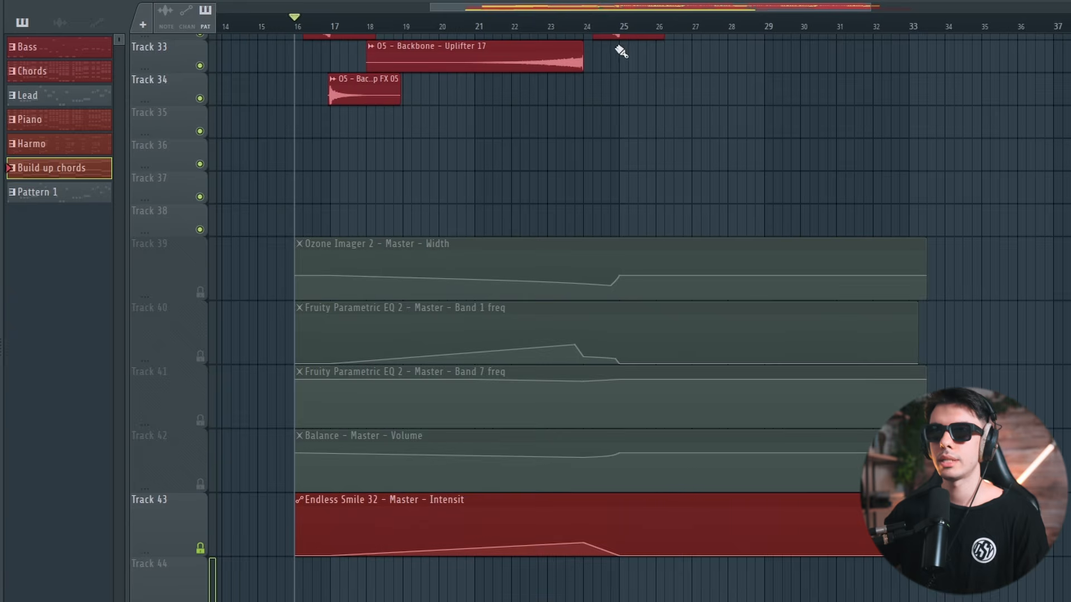
scroll(621, 51, down, 2)
click(582, 453)
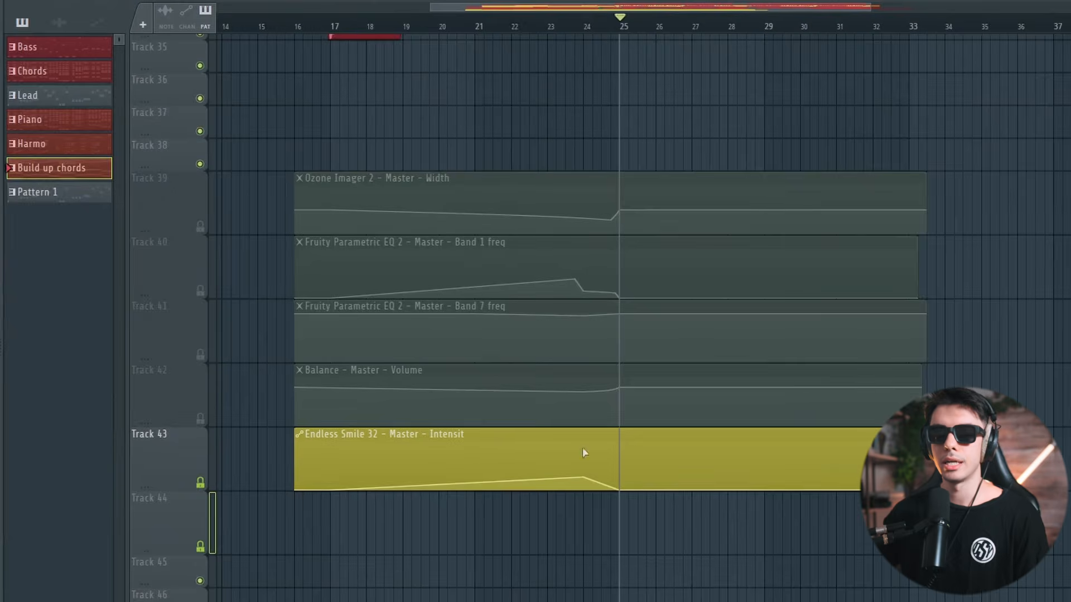
Open Ozone Imager 2 on the Master channel and examine its Width automation on Track 39 around bar 25
key(F9)
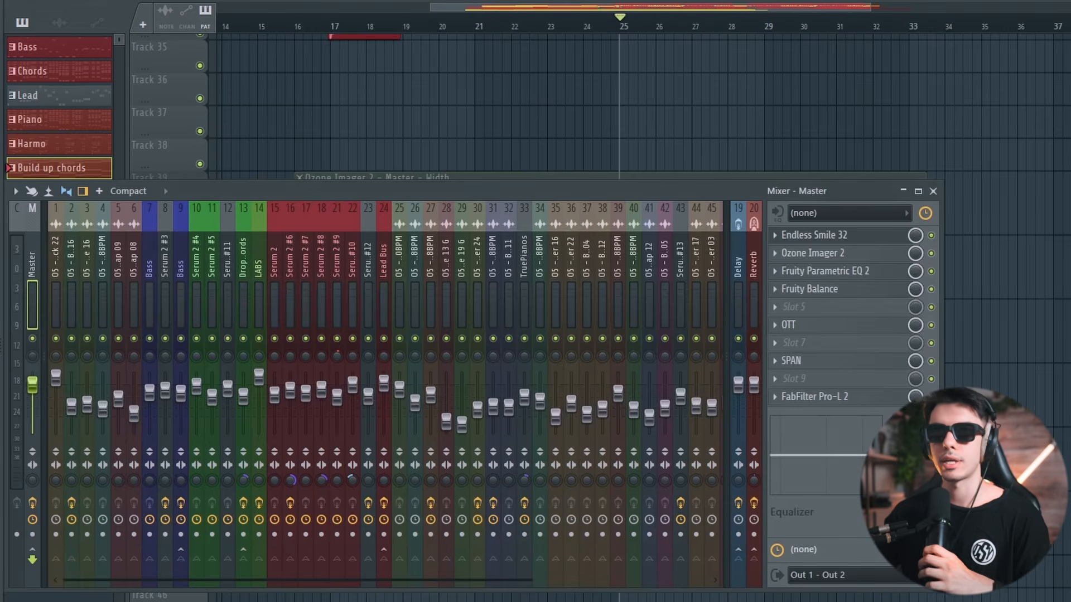
click(868, 252)
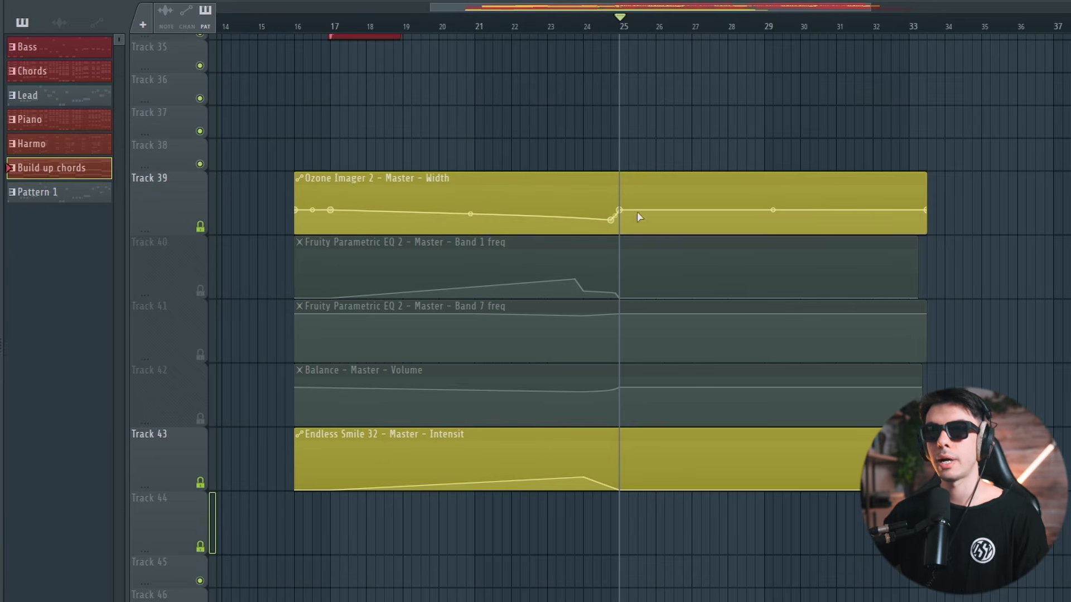
scroll(637, 212, up, 3)
scroll(591, 215, down, 2)
scroll(592, 213, up, 1)
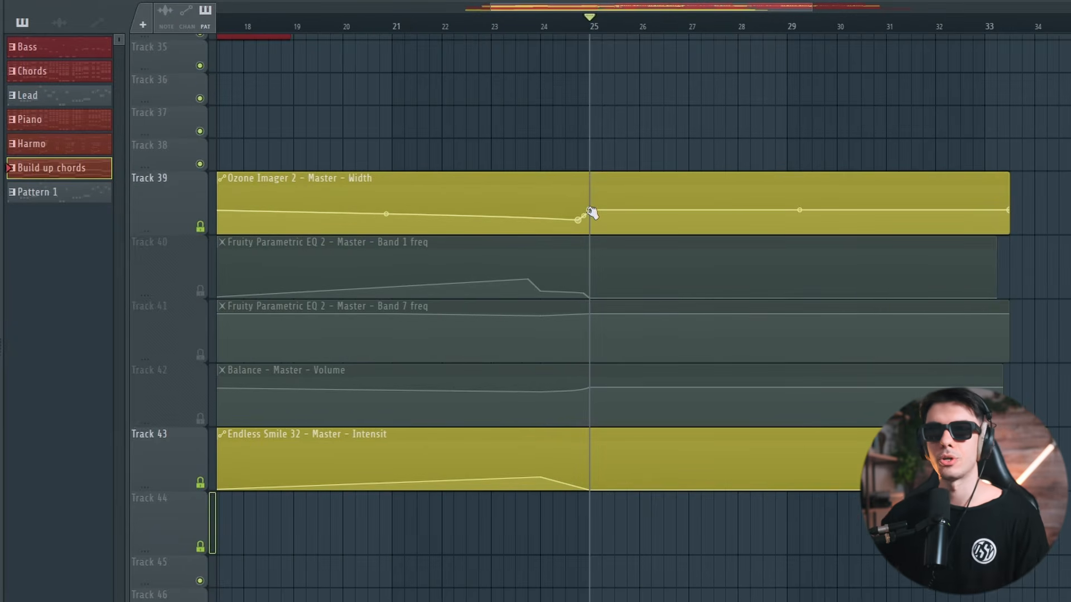
Unmute Track 40 and trace the Fruity Parametric EQ 2 Band 1 freq automation curve across the build-up
scroll(709, 97, down, 4)
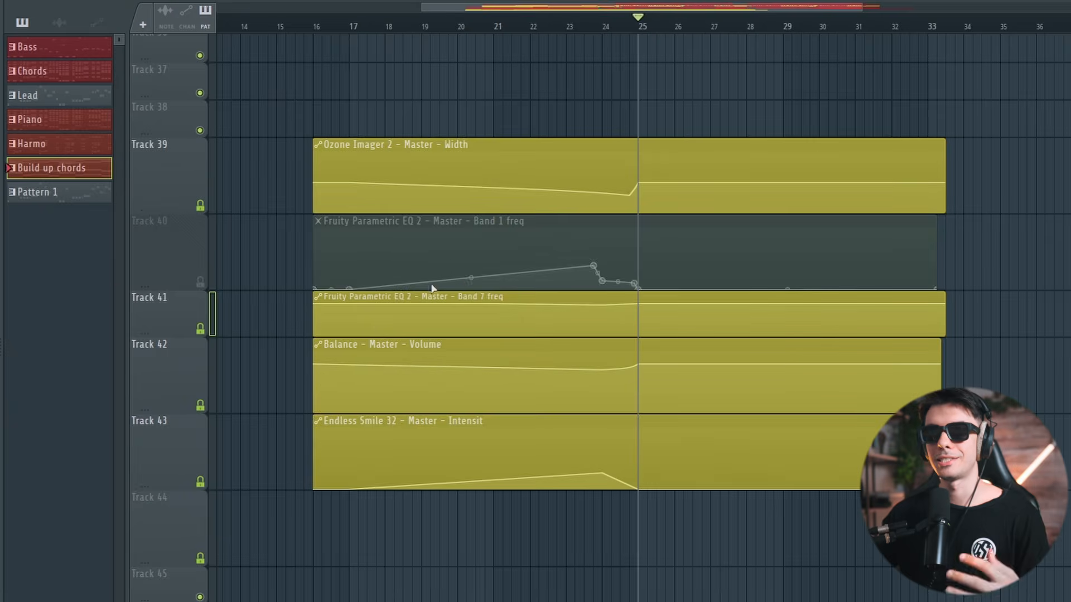
click(200, 281)
drag(321, 254, 629, 258)
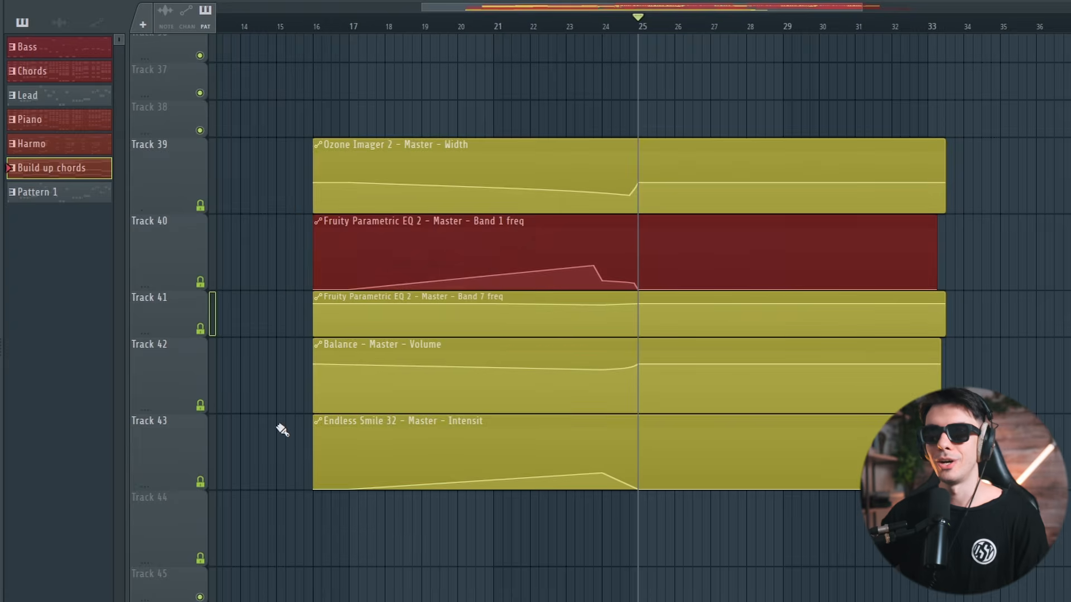
Select the Balance Volume automation clip on Track 42 and open Fruity Balance on the Master channel
ctrl+click(327, 389)
drag(326, 388, 659, 370)
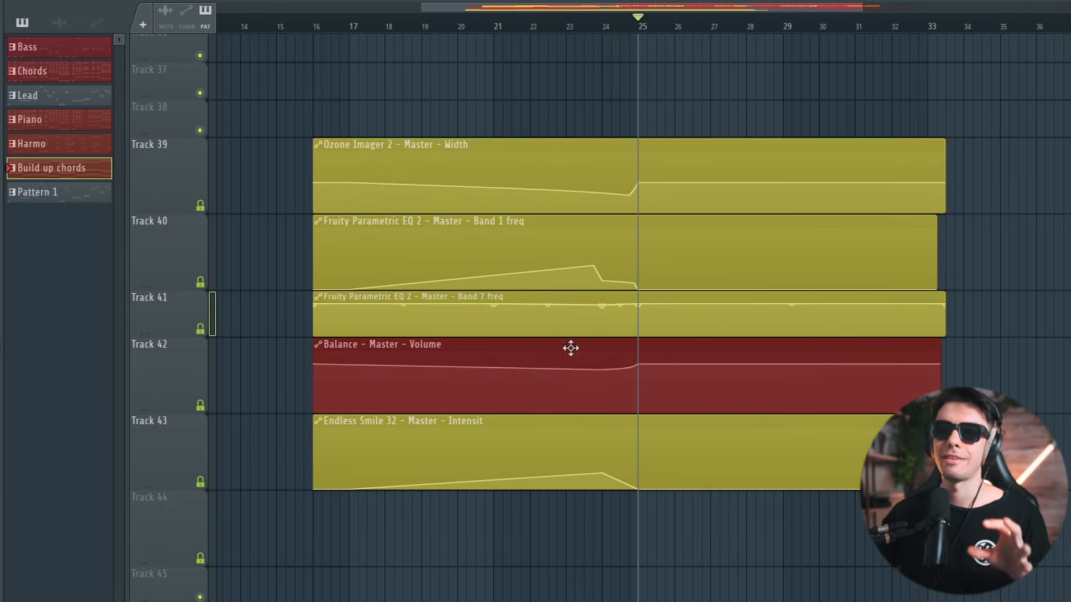
key(F9)
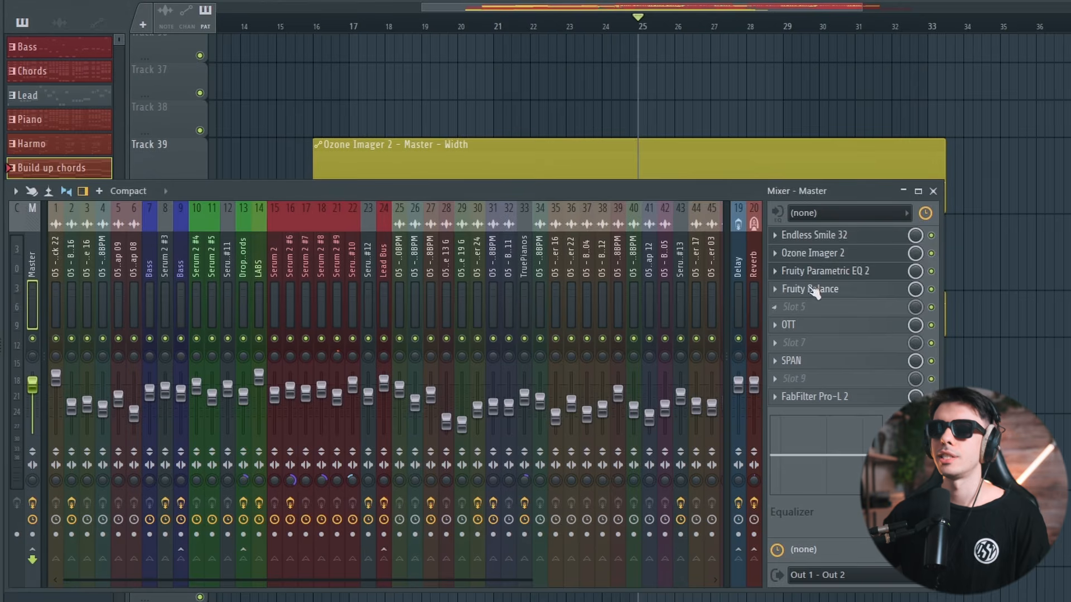
click(813, 289)
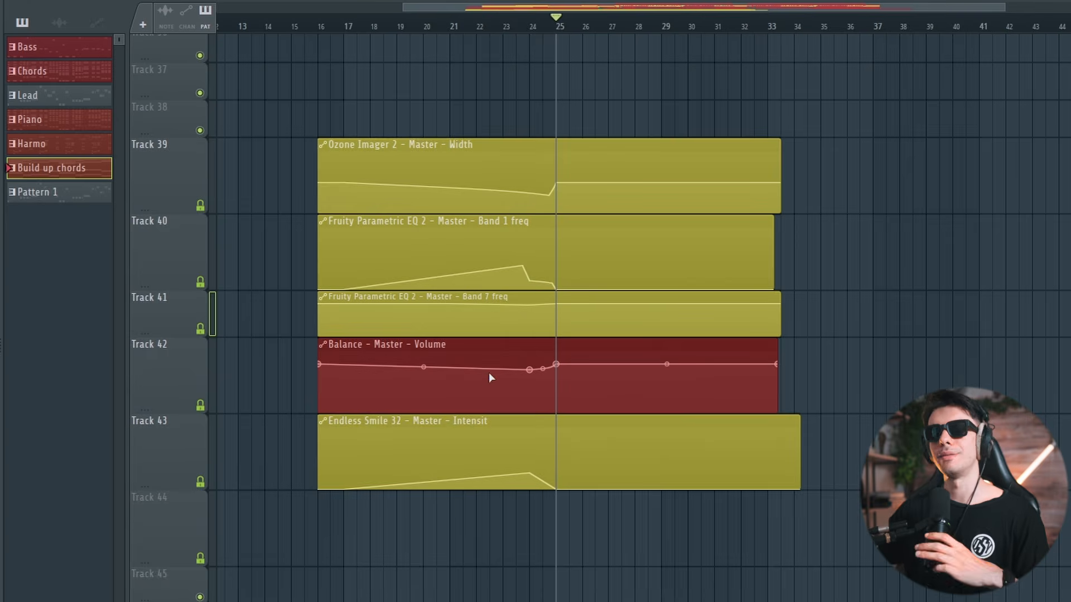
scroll(911, 317, up, 4)
scroll(910, 317, up, 3)
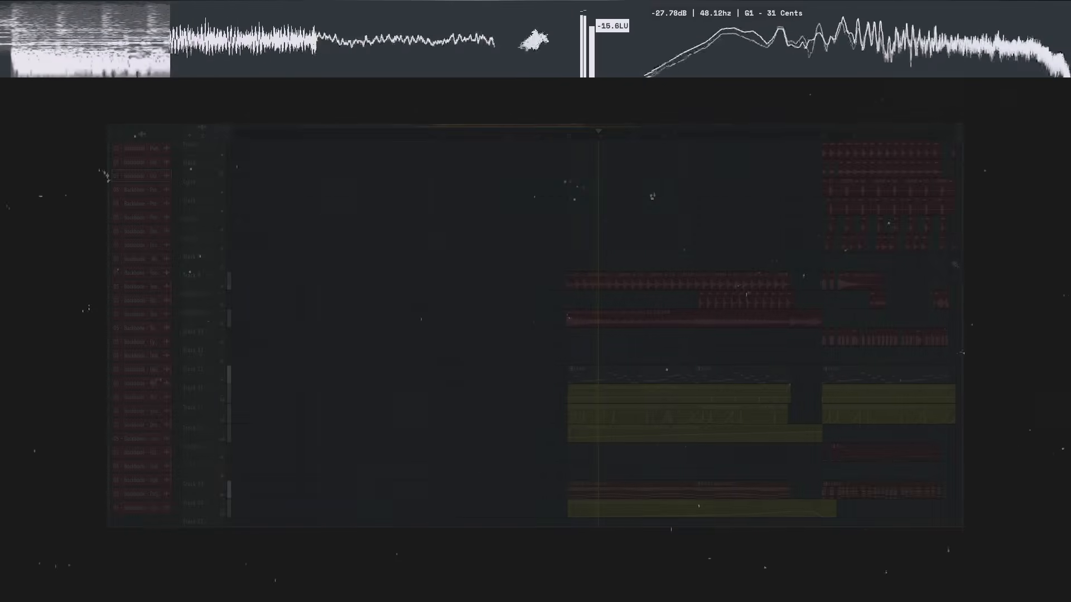
Play the finished track from the build-up through both drops while viewing the layers from Track 1 to Track 34
scroll(955, 265, down, 3)
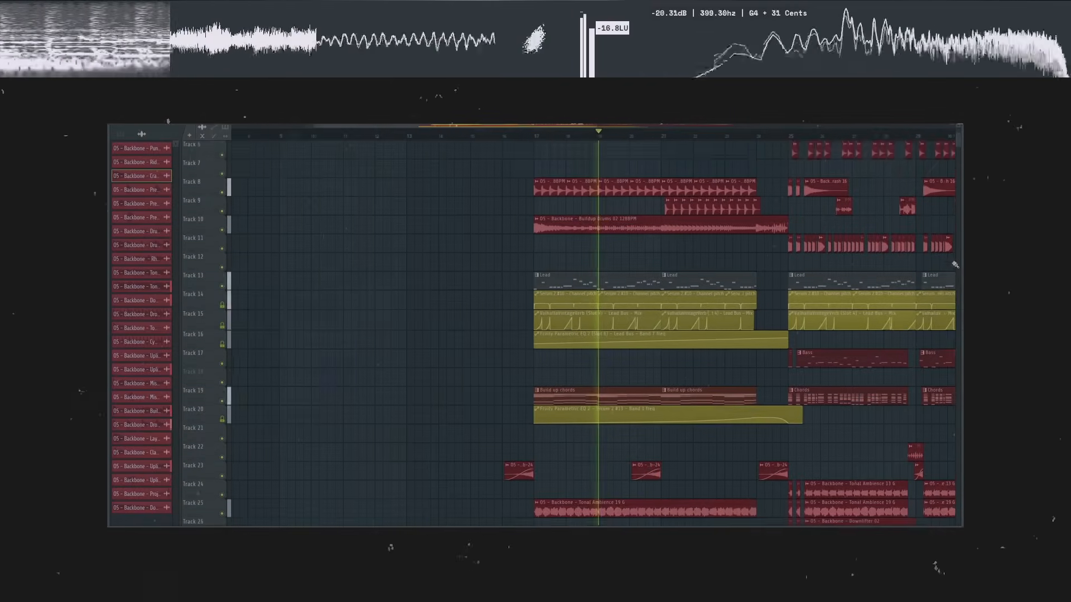
scroll(955, 265, down, 1)
scroll(955, 265, down, 4)
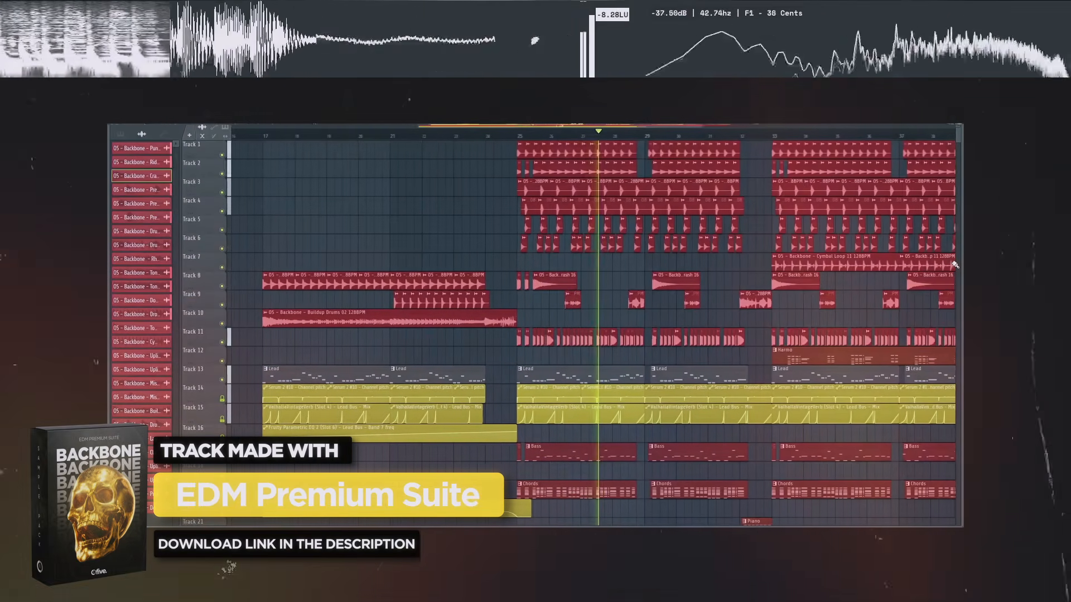
scroll(955, 265, down, 1)
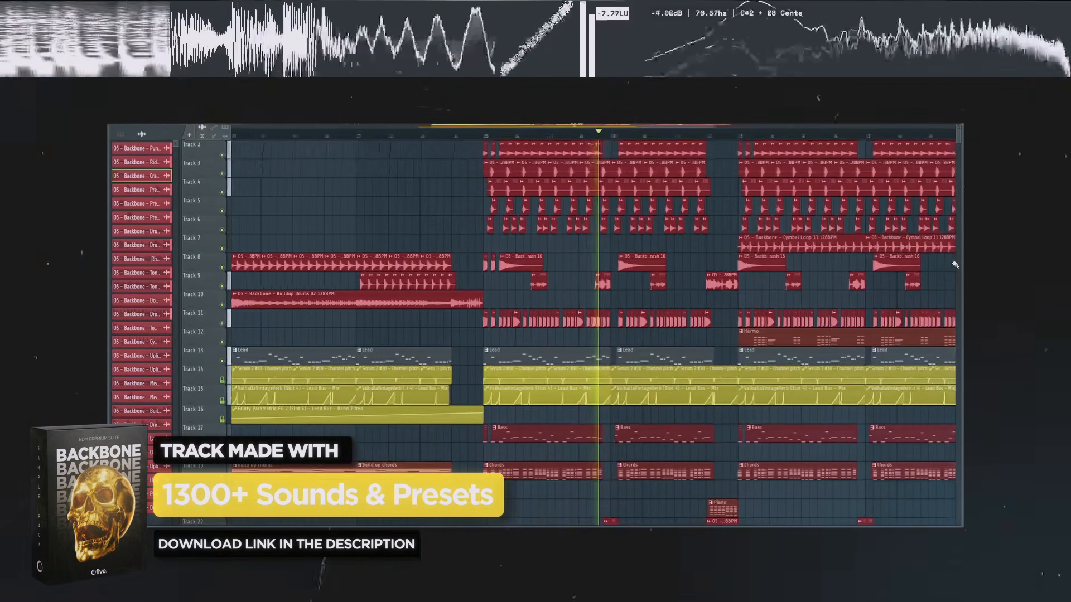
scroll(955, 265, down, 3)
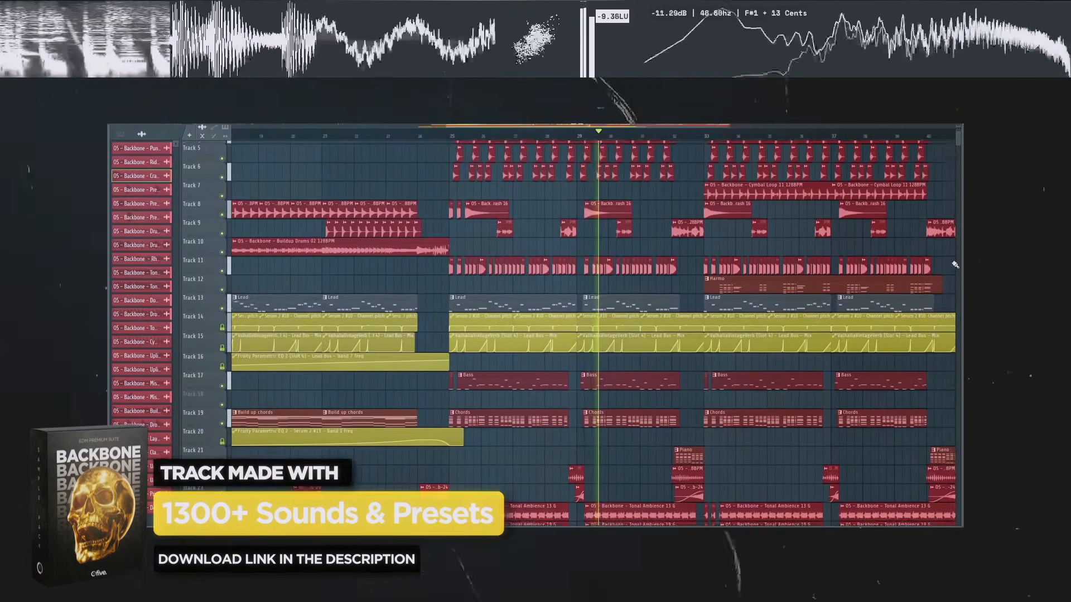
scroll(955, 265, down, 2)
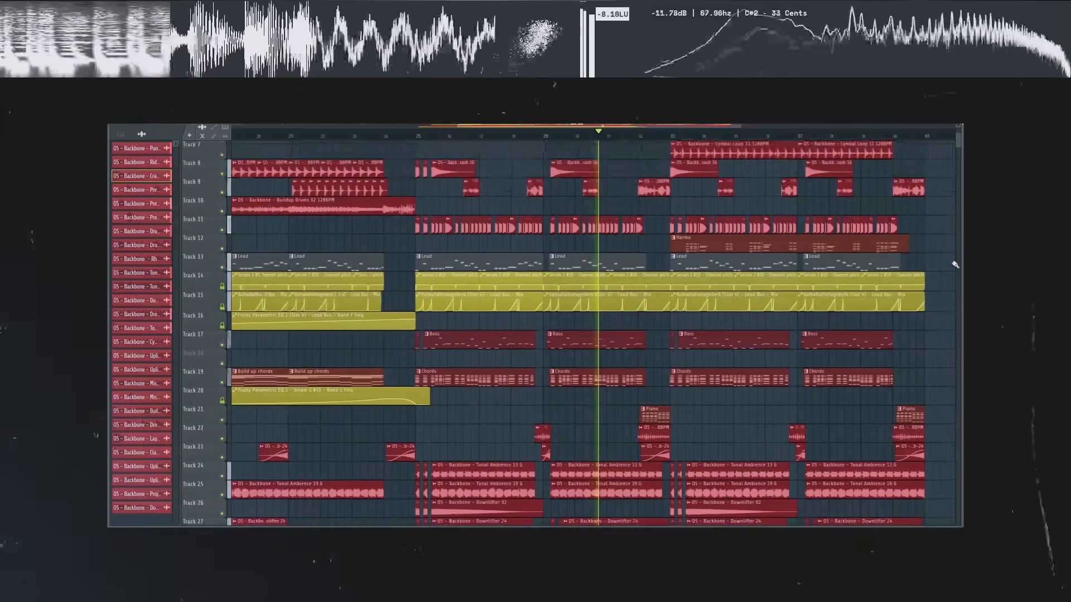
scroll(955, 265, down, 2)
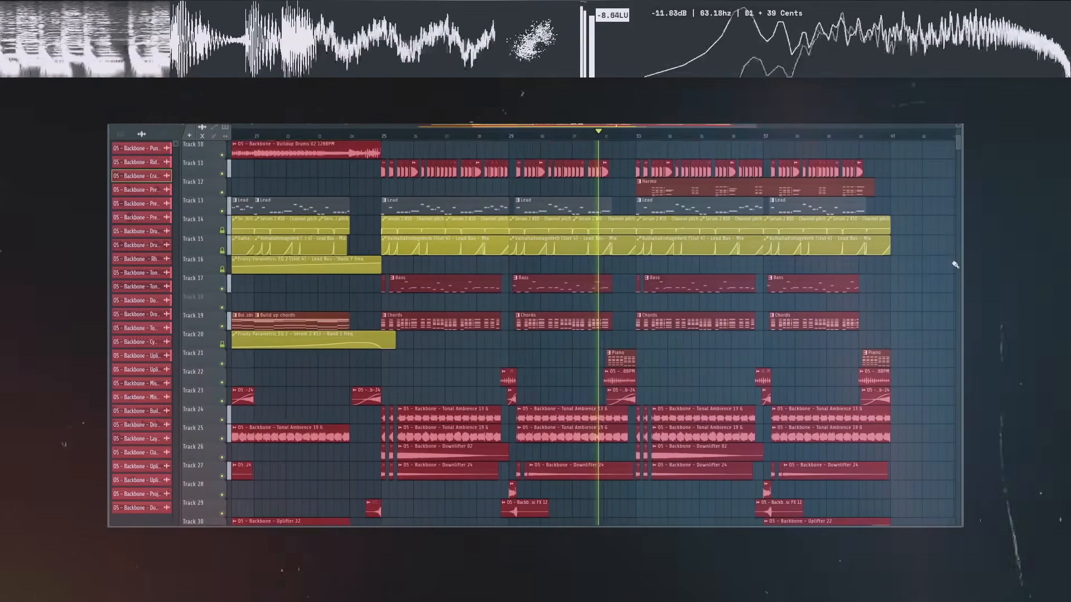
scroll(954, 265, down, 2)
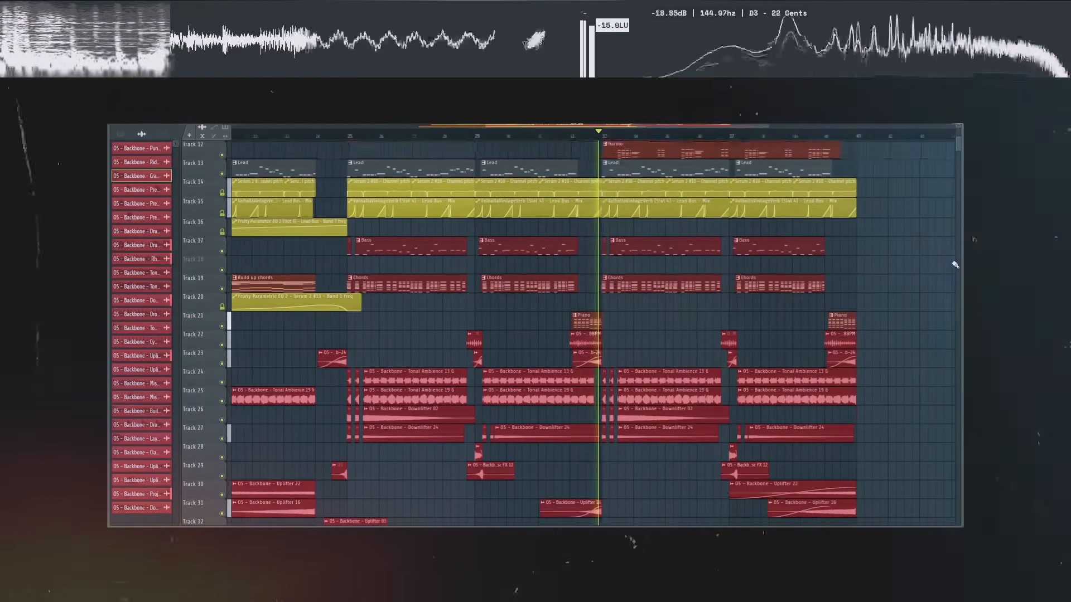
scroll(955, 265, down, 2)
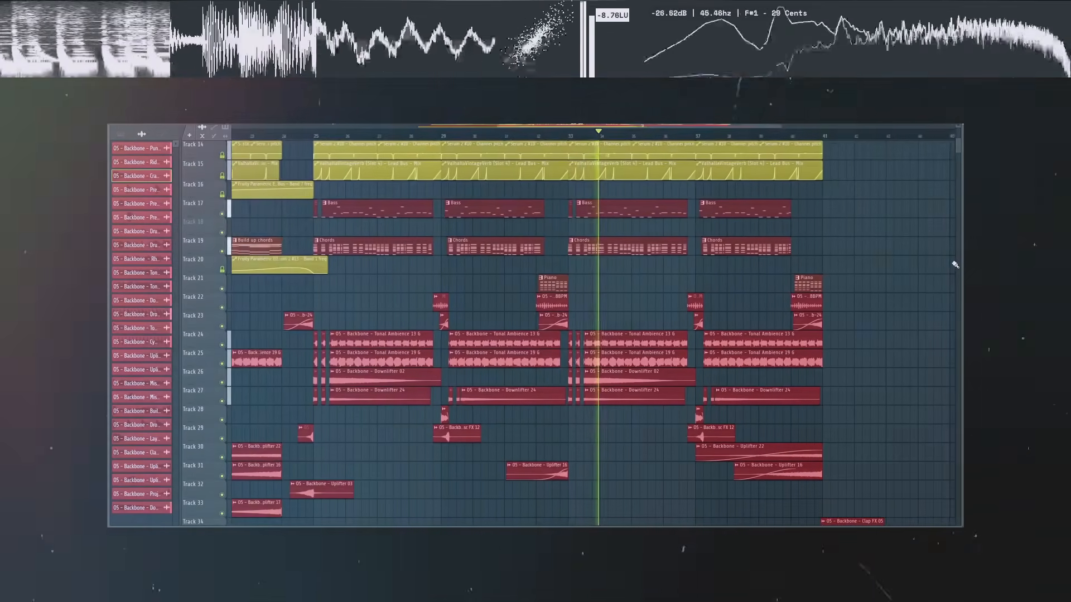
scroll(955, 265, down, 1)
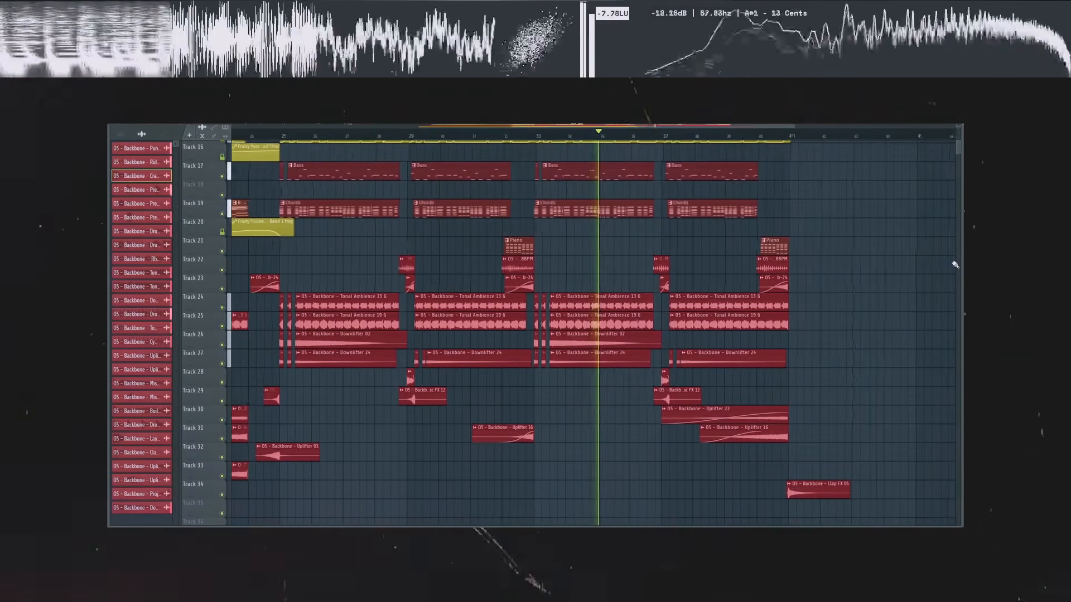
scroll(955, 265, up, 5)
scroll(955, 265, up, 3)
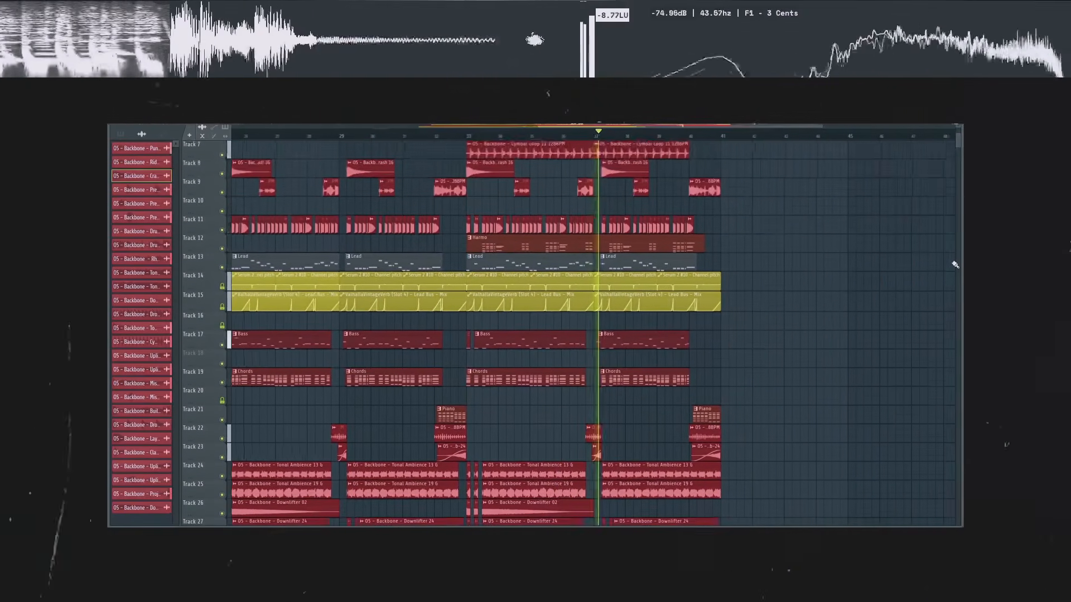
scroll(955, 265, up, 6)
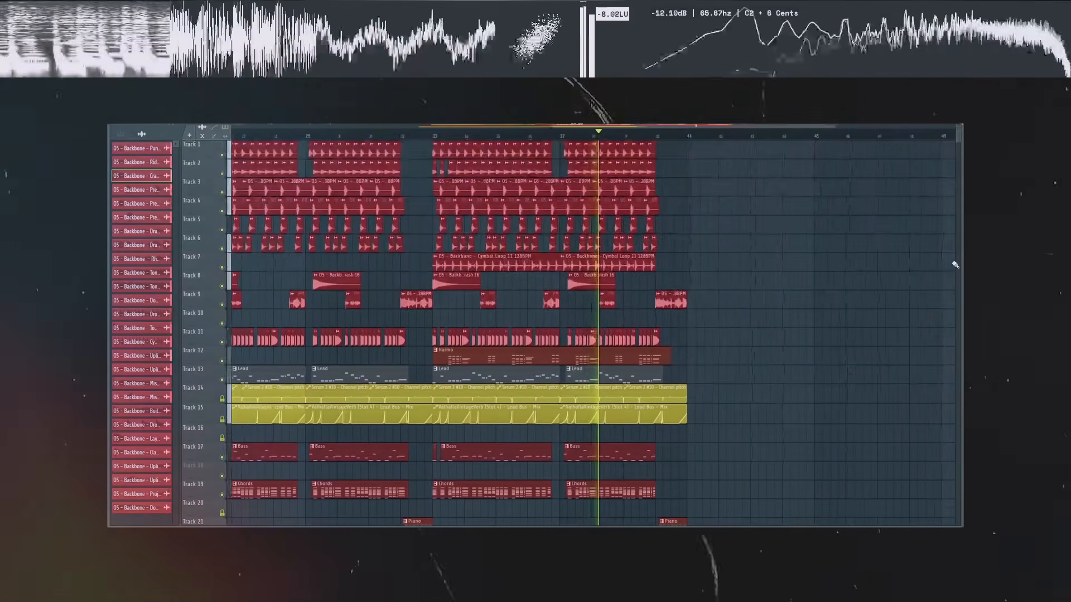